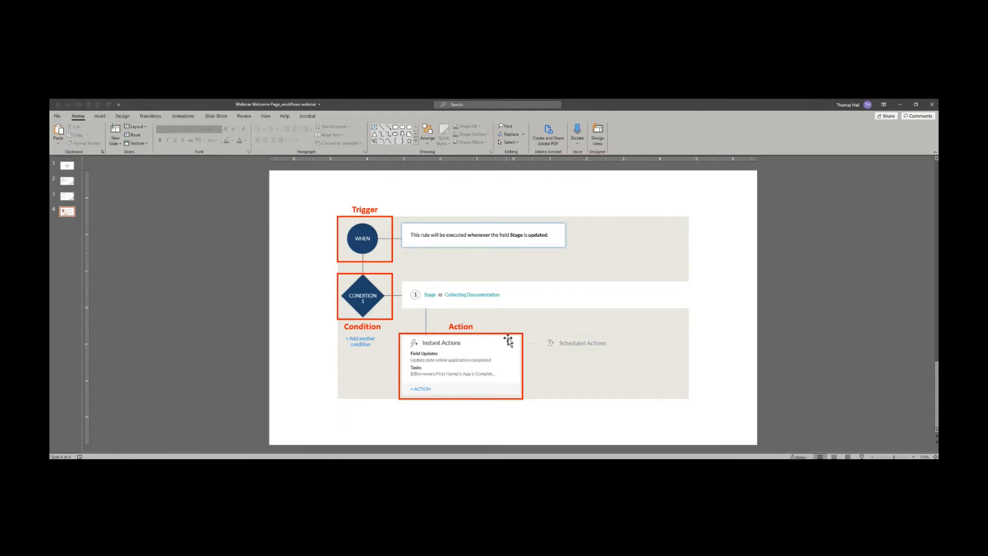
Switch to Zoho CRM in the browser and open the Workflow Rules page under the Automation setup
key("alt+Tab")
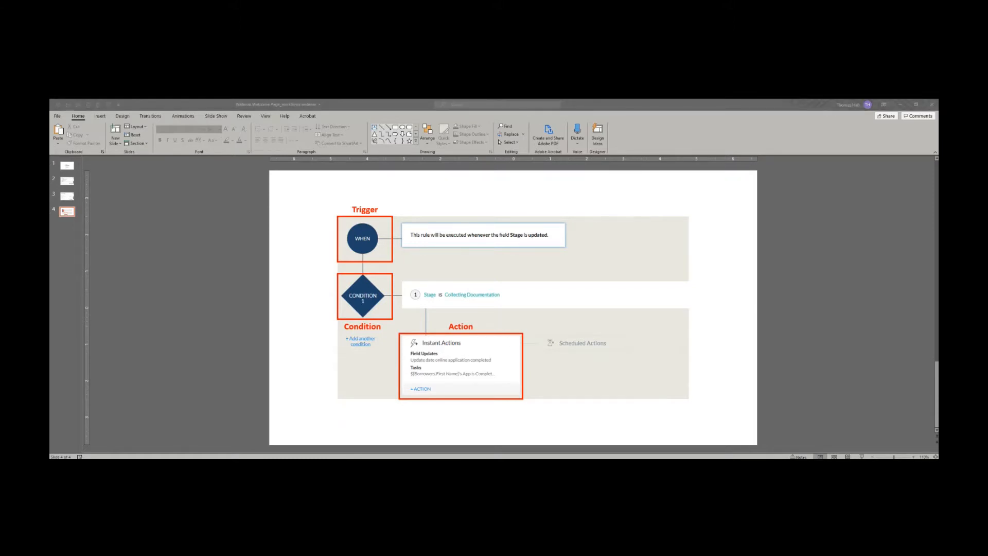
left_click(276, 245)
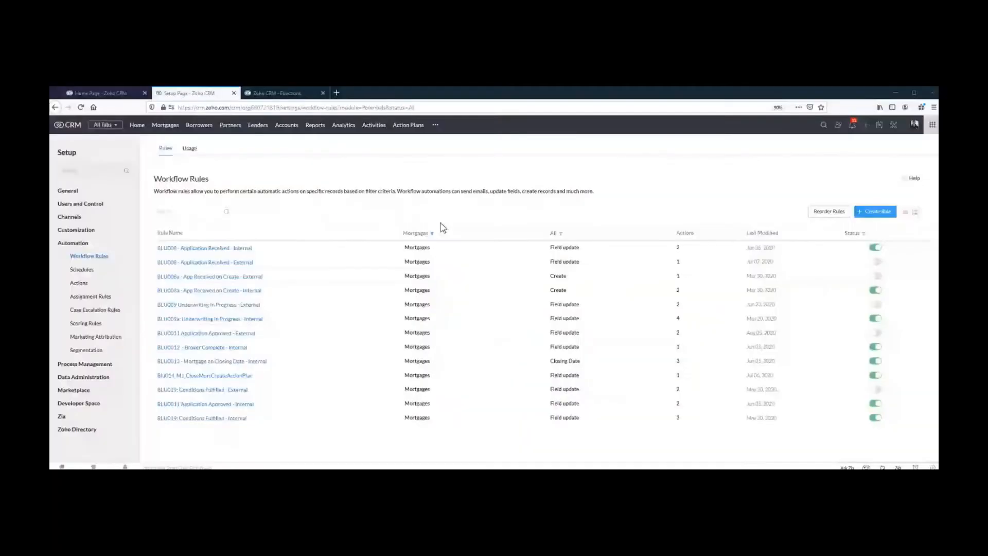
left_click(337, 93)
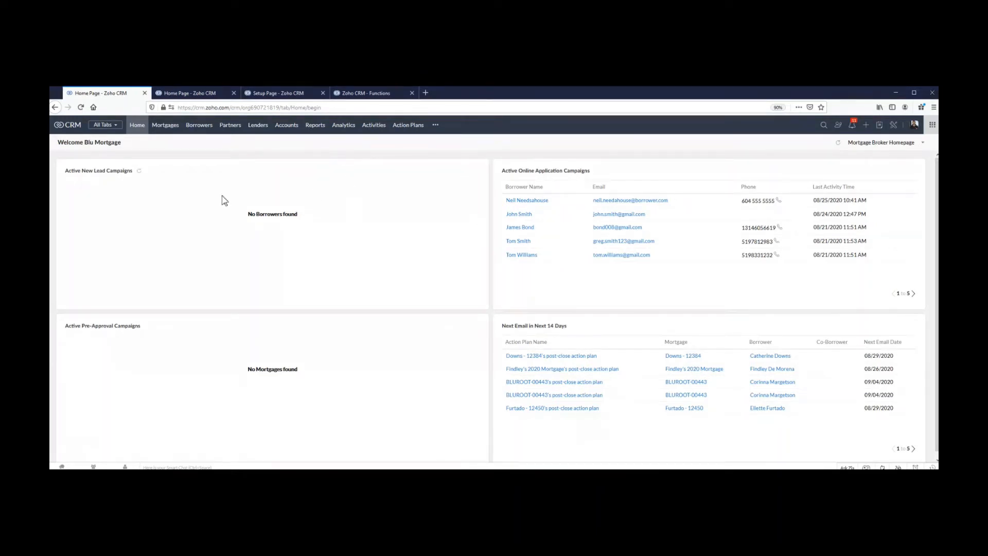
left_click(894, 129)
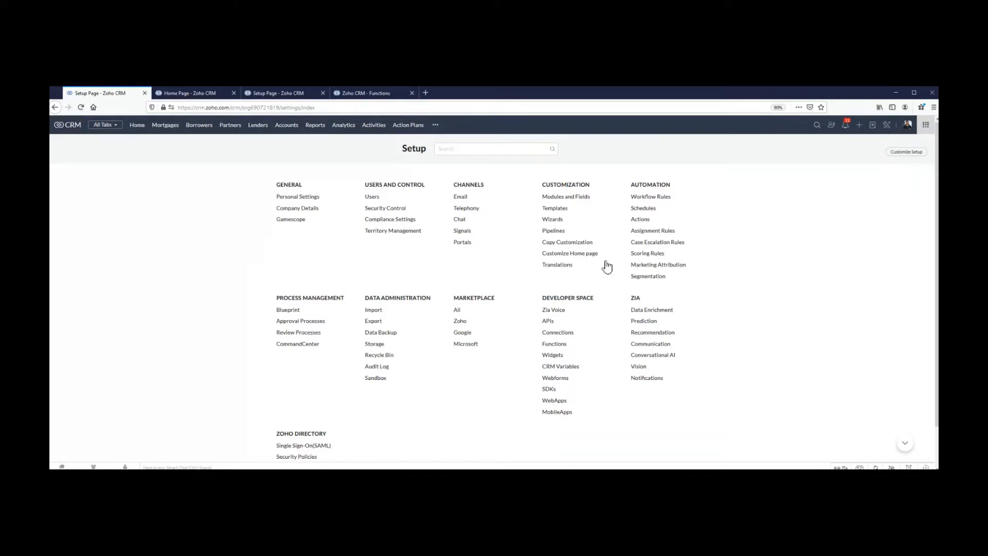
double_click(635, 185)
left_click(688, 193)
left_click(638, 201)
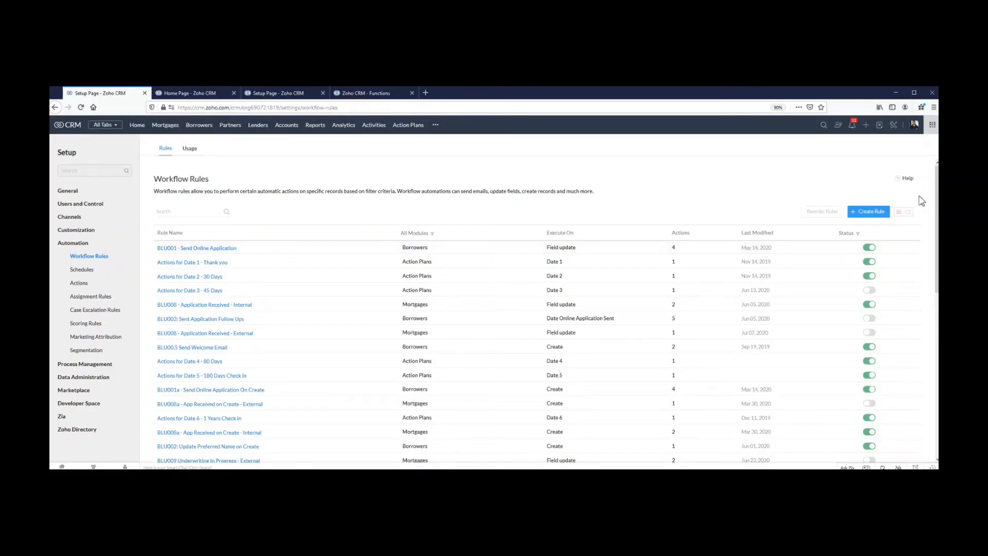
Start creating a new workflow rule and set its module to Mortgages
left_click(869, 212)
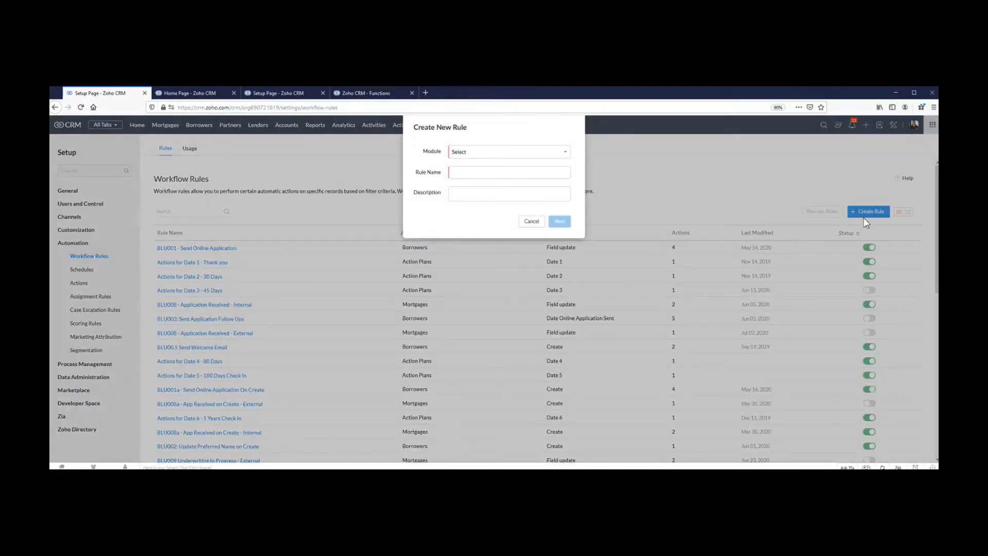
left_click(474, 154)
left_click(465, 158)
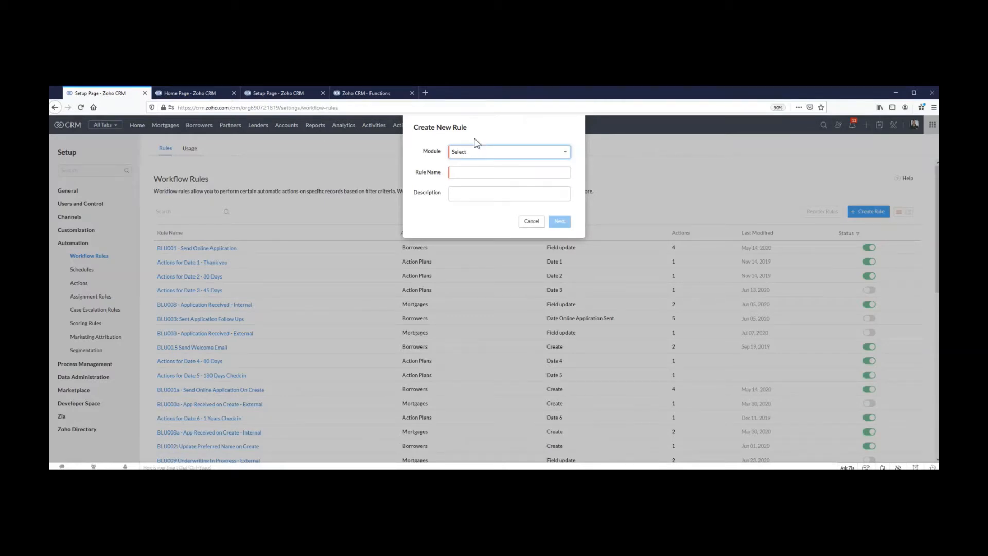
left_click(472, 152)
left_click(475, 198)
left_click(482, 155)
left_click(469, 177)
left_click(433, 192)
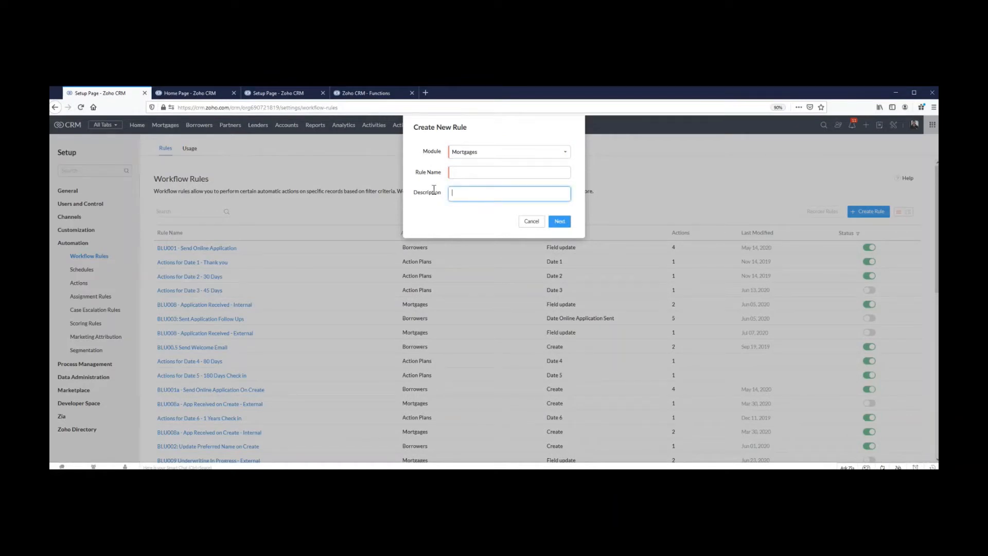
left_click(457, 154)
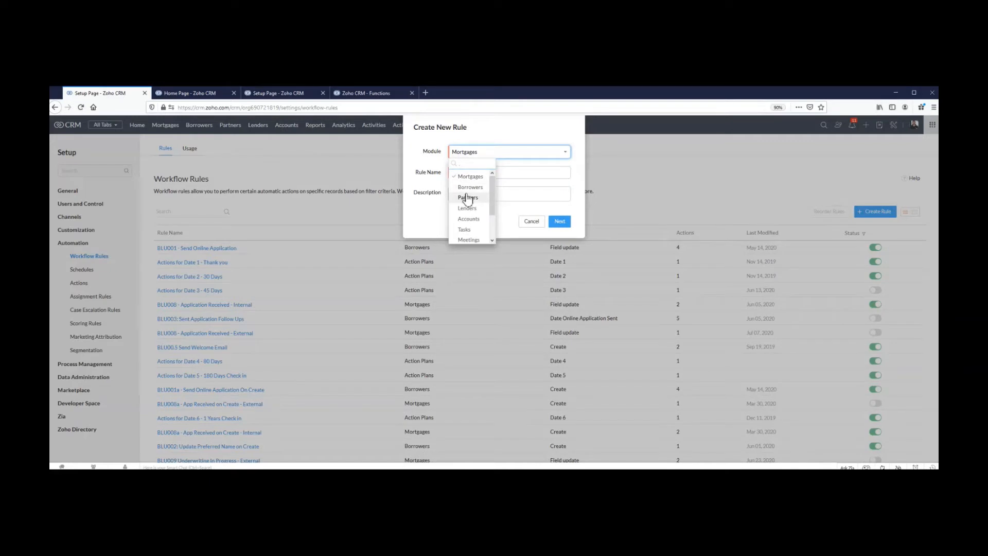
scroll(481, 208, "down", 1)
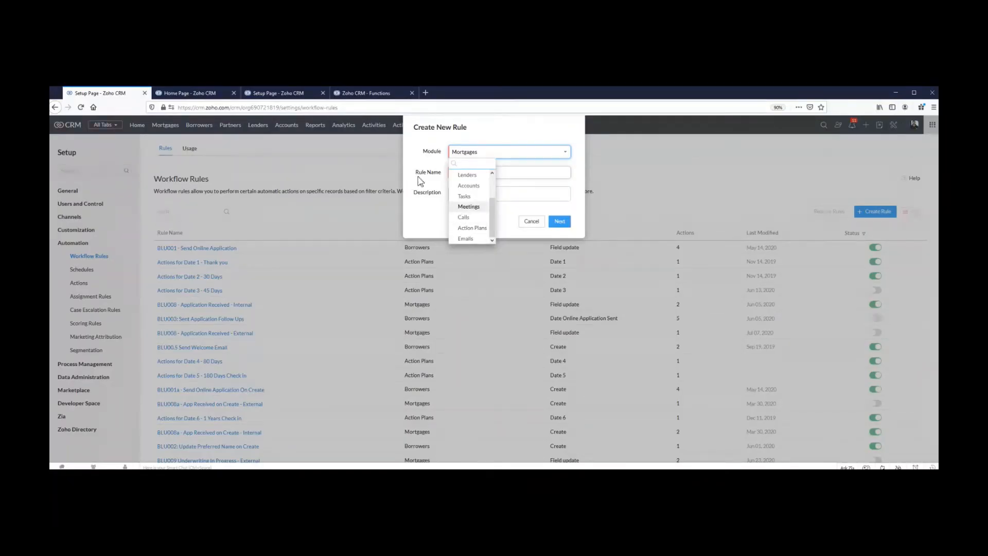
Name the new rule "Post Close Actions for a Refinance" and proceed to its trigger setup
left_click(505, 173)
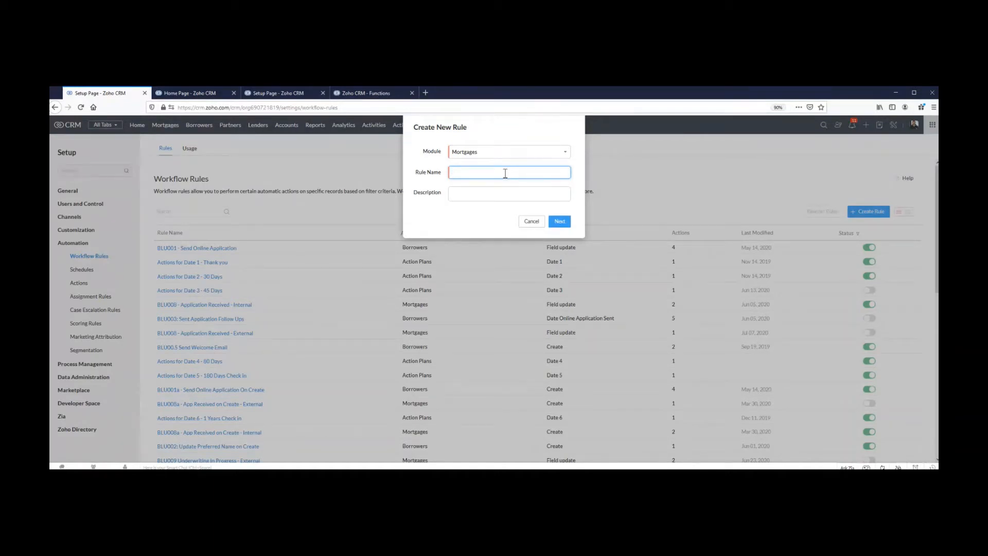
type("Post Close Actio")
type("Refinance")
left_click(555, 226)
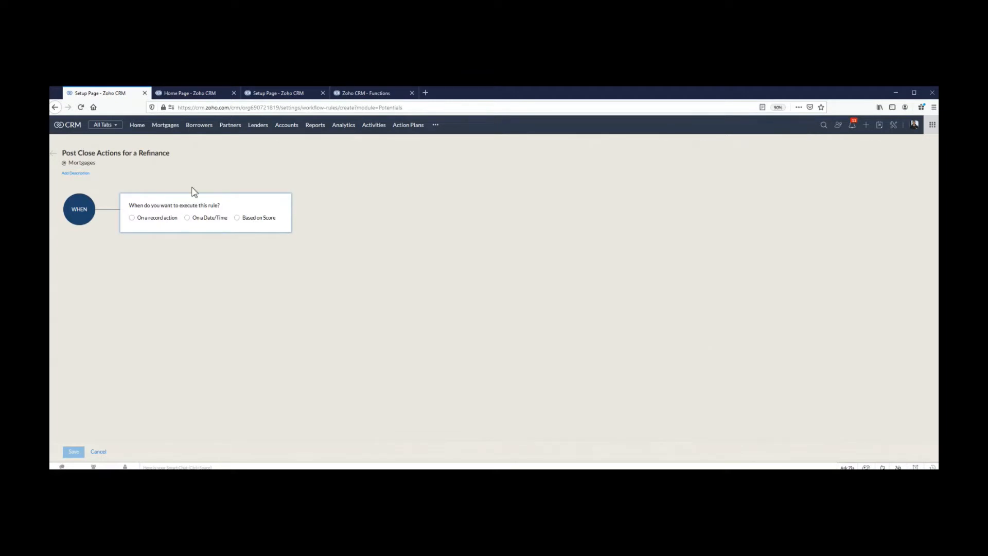
Try a record-action trigger for updates of the Stage field, and view the date/time and score-based trigger options
left_click(167, 221)
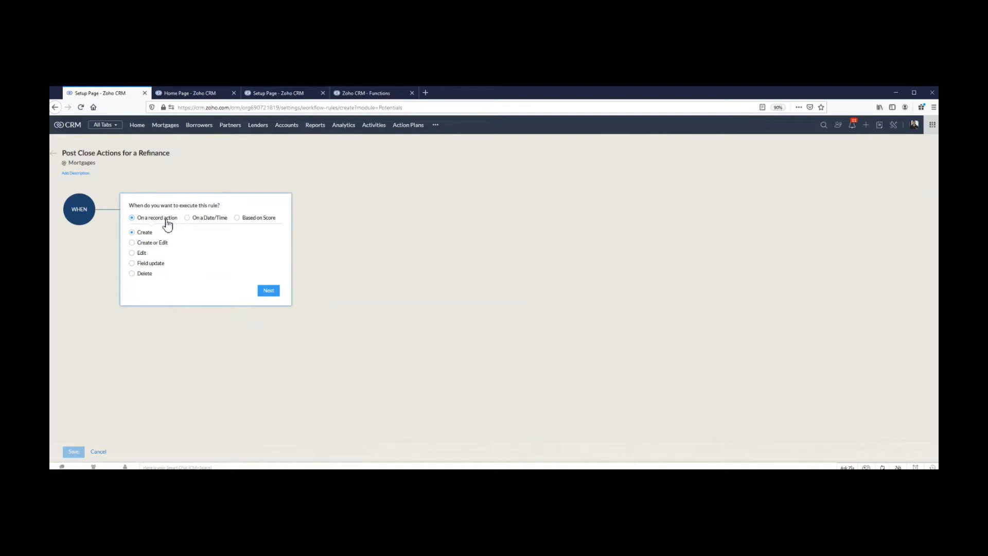
left_click_drag(170, 244, 149, 242)
left_click(150, 244)
left_click(144, 264)
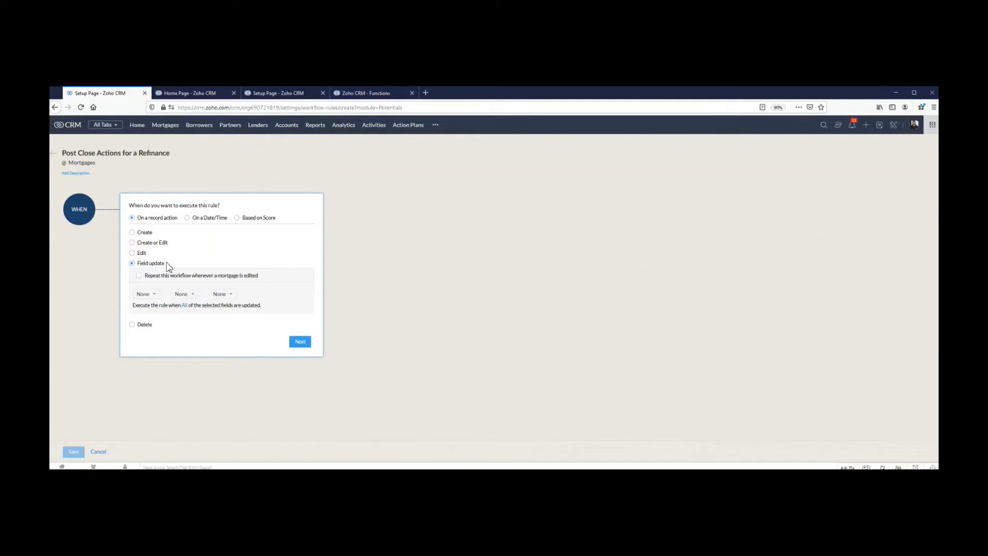
left_click(145, 294)
type("stage")
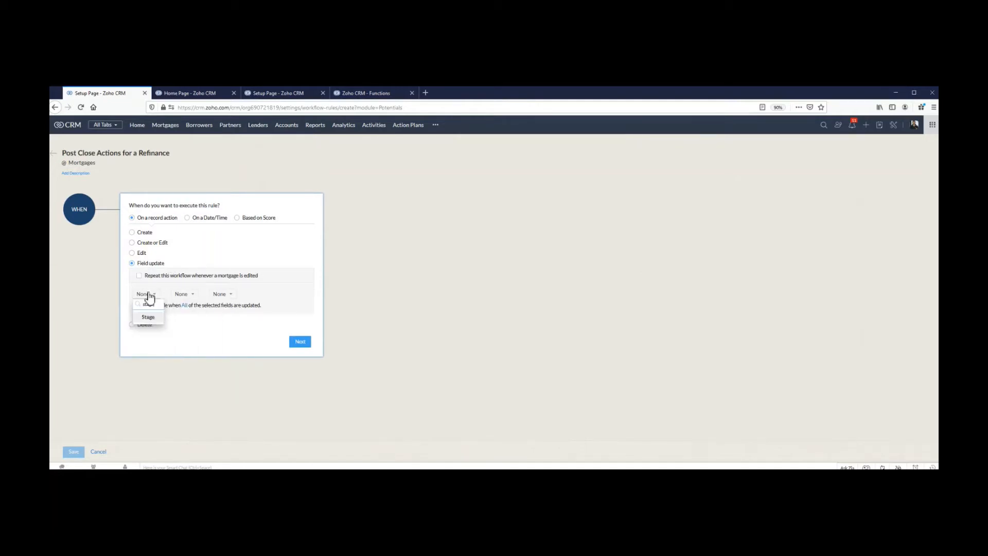
left_click(148, 317)
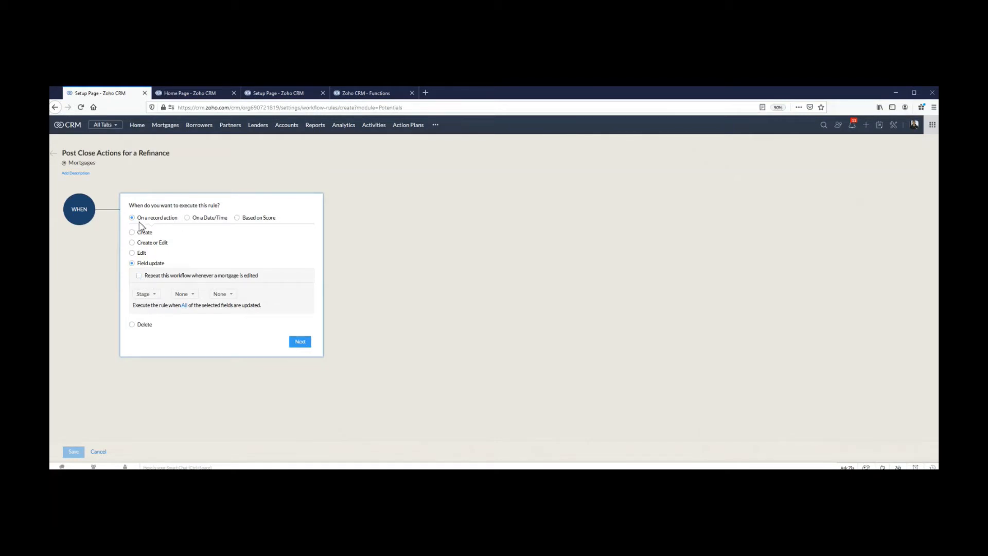
left_click(188, 219)
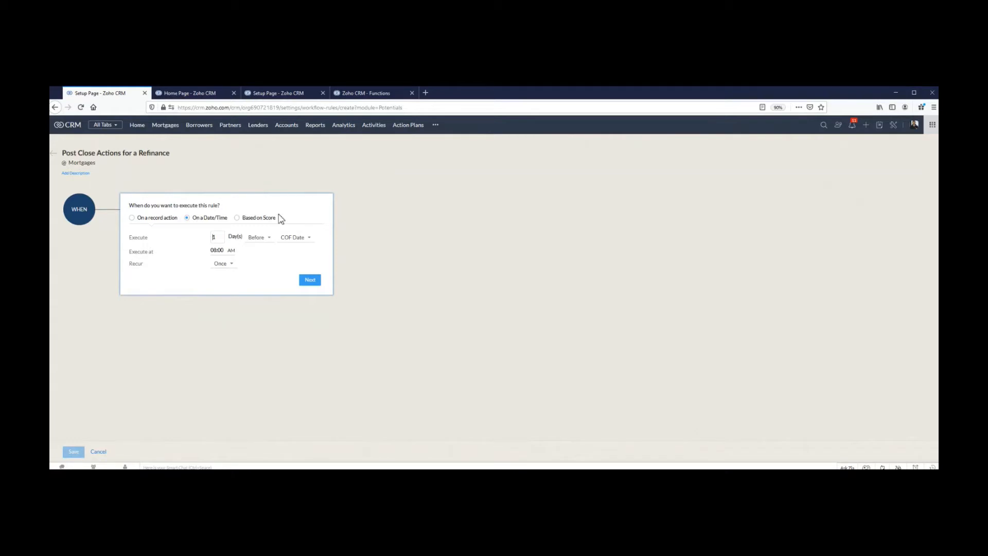
left_click(254, 222)
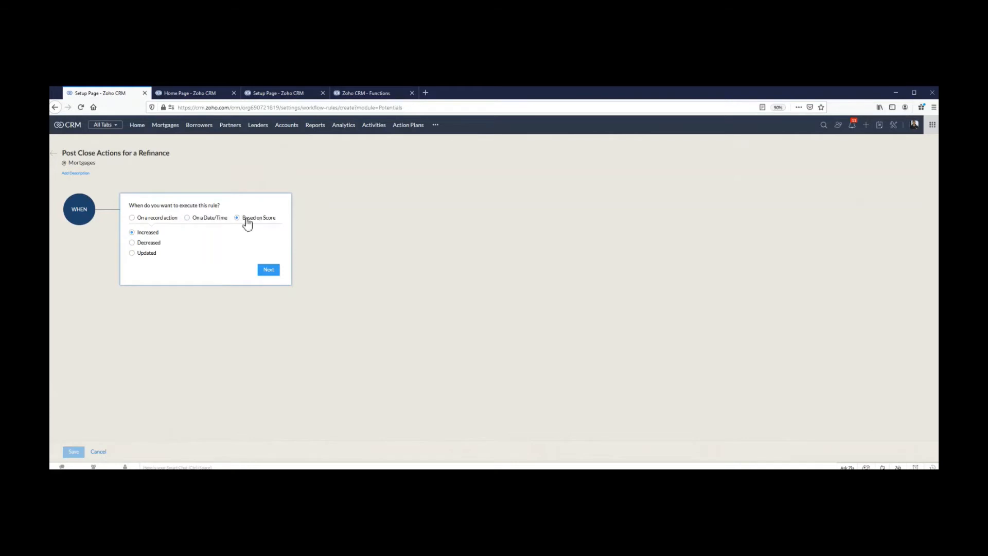
Set the rule to execute on a date/time, 5 days after the Closing Date, and proceed to the conditions
left_click(203, 220)
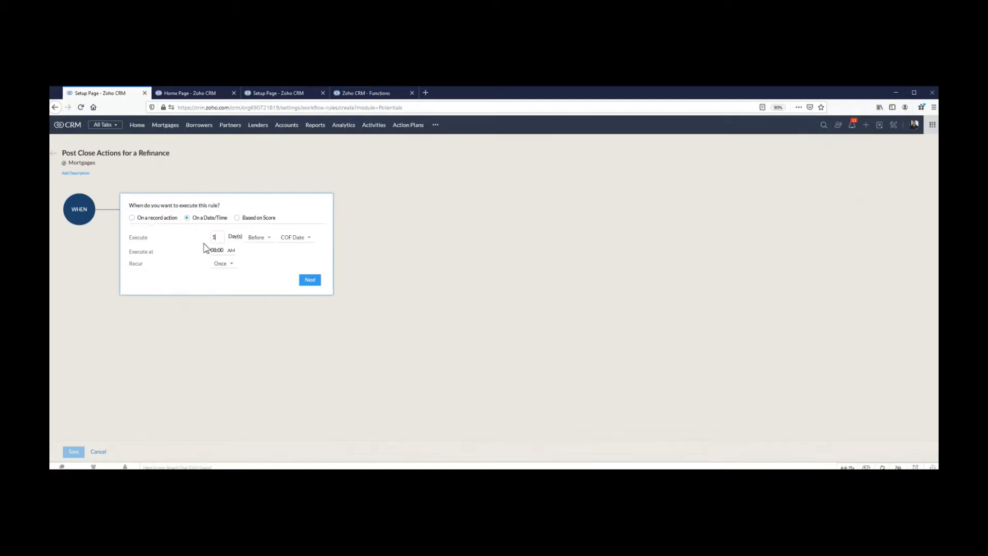
key("BackSpace")
type("5")
left_click(257, 238)
left_click(258, 261)
left_click(289, 237)
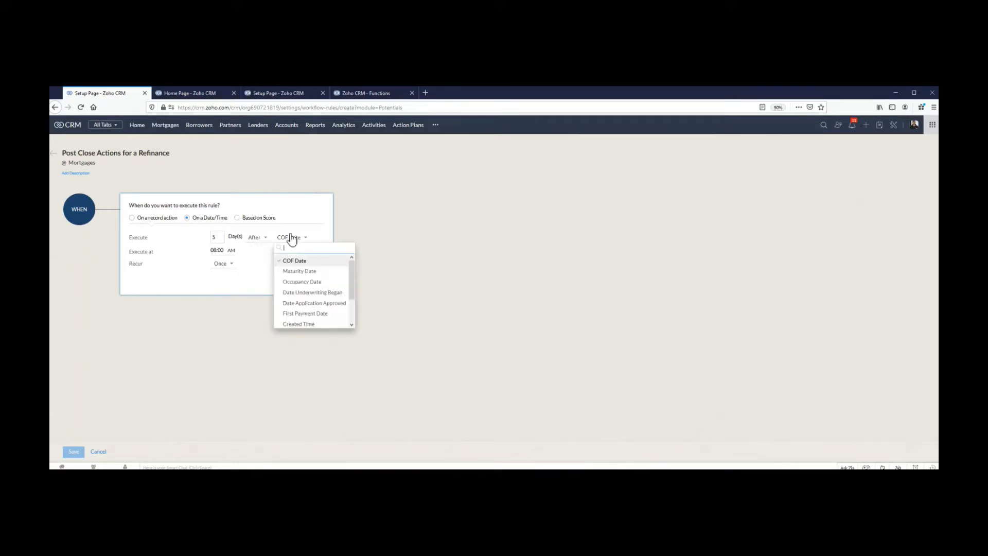
scroll(290, 315, "down", 4)
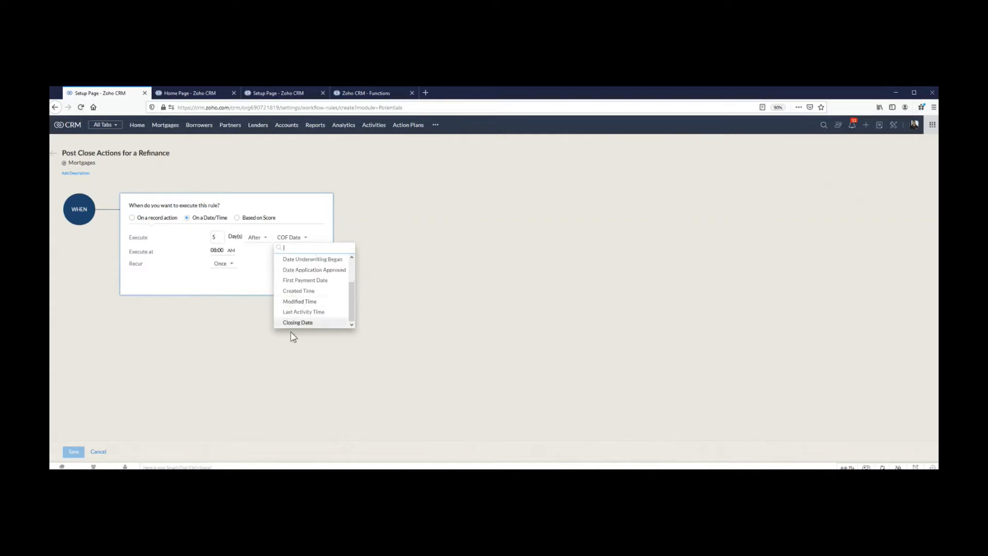
left_click(292, 328)
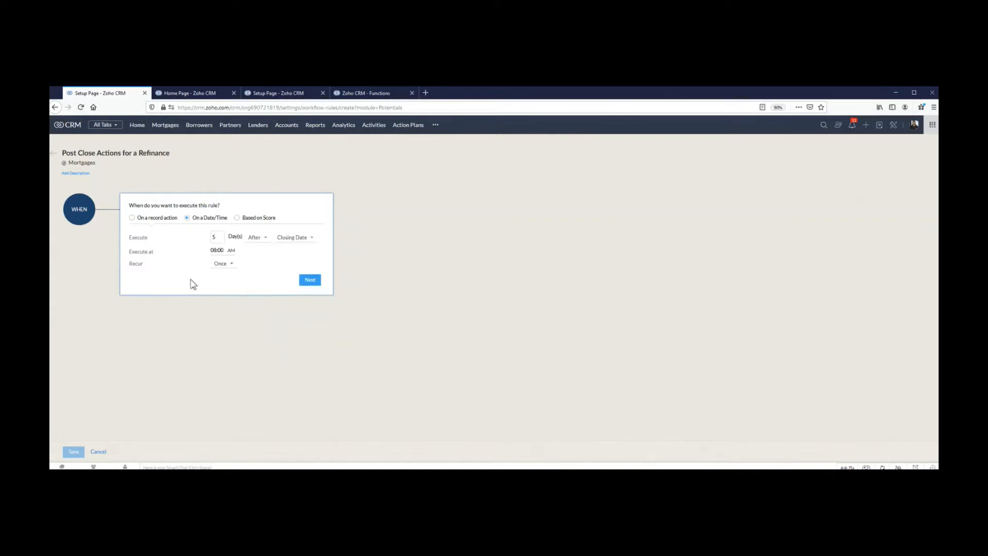
left_click(309, 281)
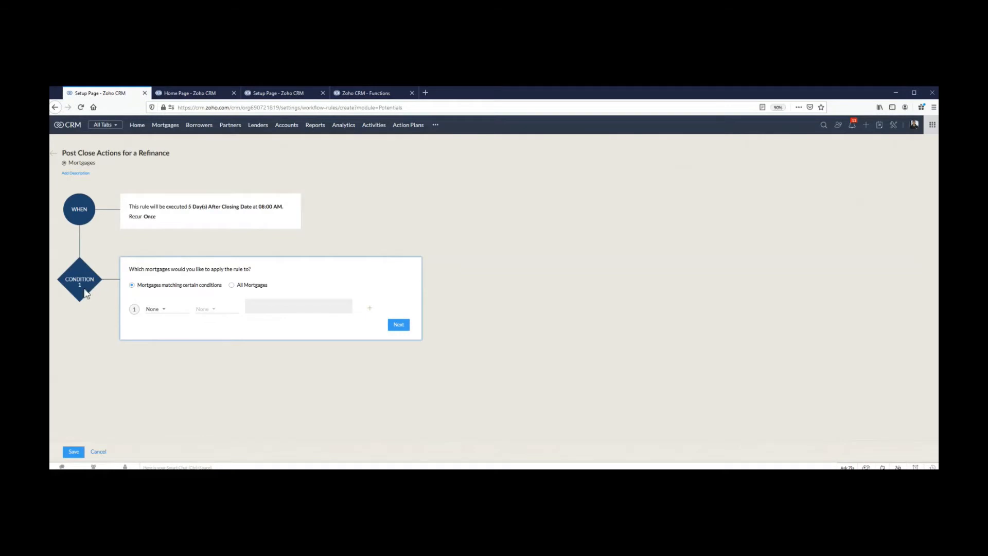
Limit the rule to mortgages matching the condition Transaction Type is Refinance
left_click(232, 285)
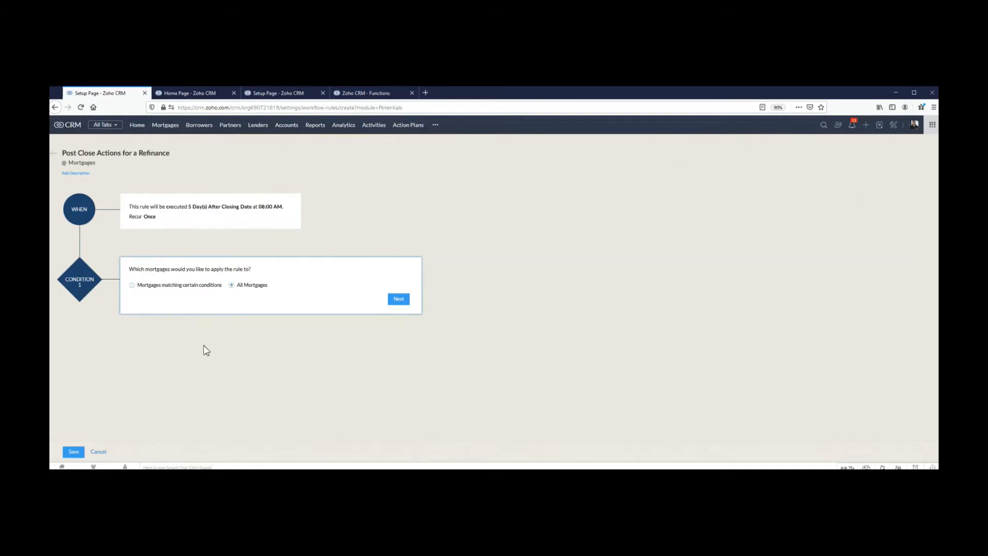
left_click(133, 287)
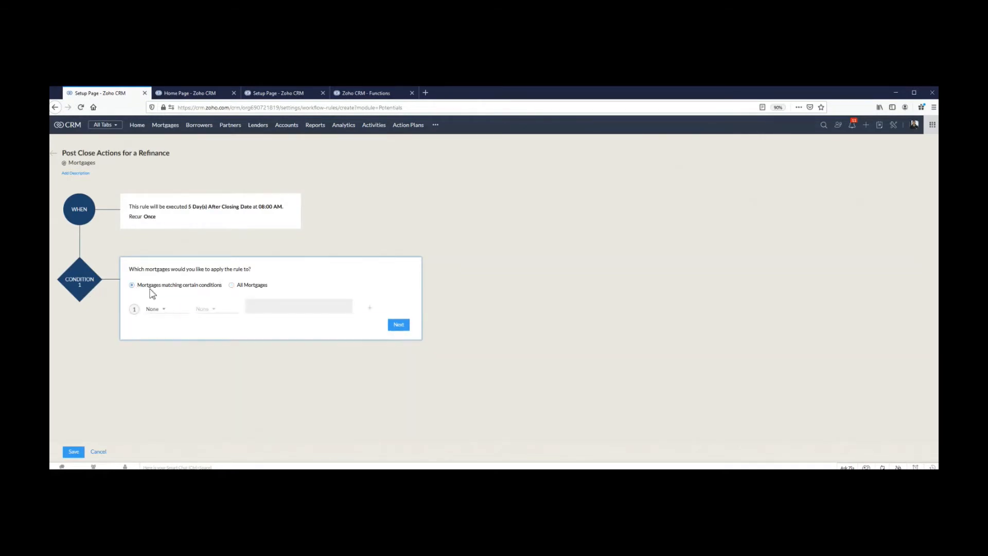
left_click(159, 311)
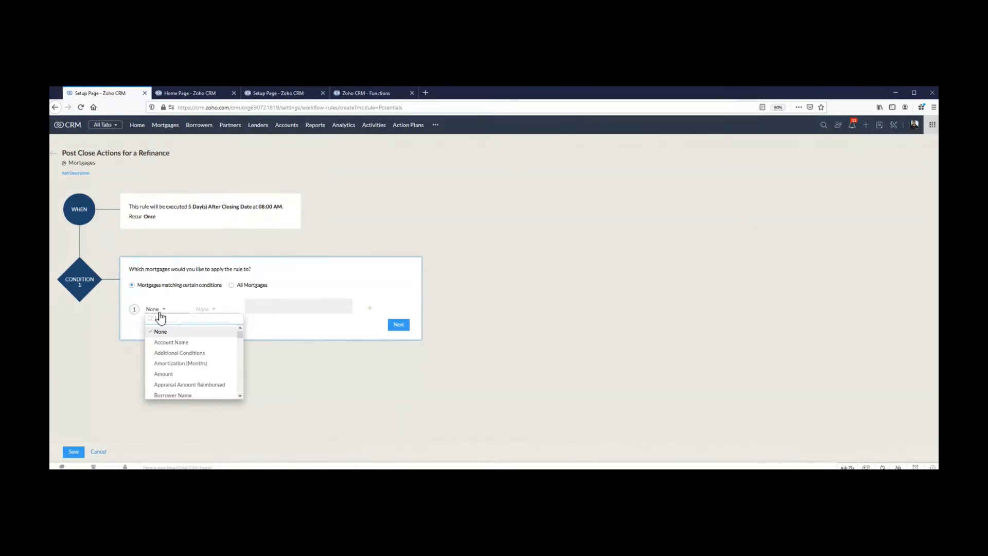
type("tran")
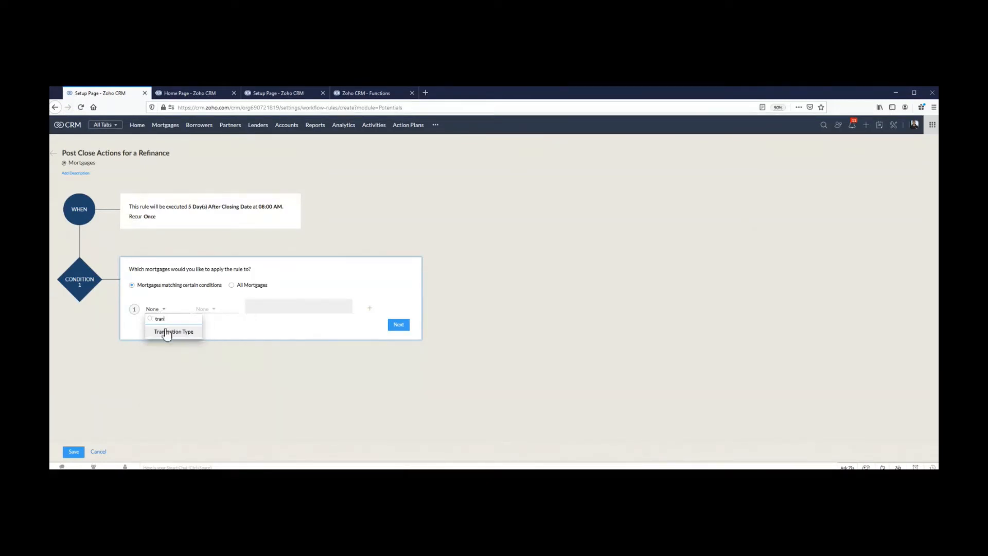
left_click(168, 331)
left_click(204, 315)
scroll(219, 349, "down", 1)
scroll(222, 365, "up", 2)
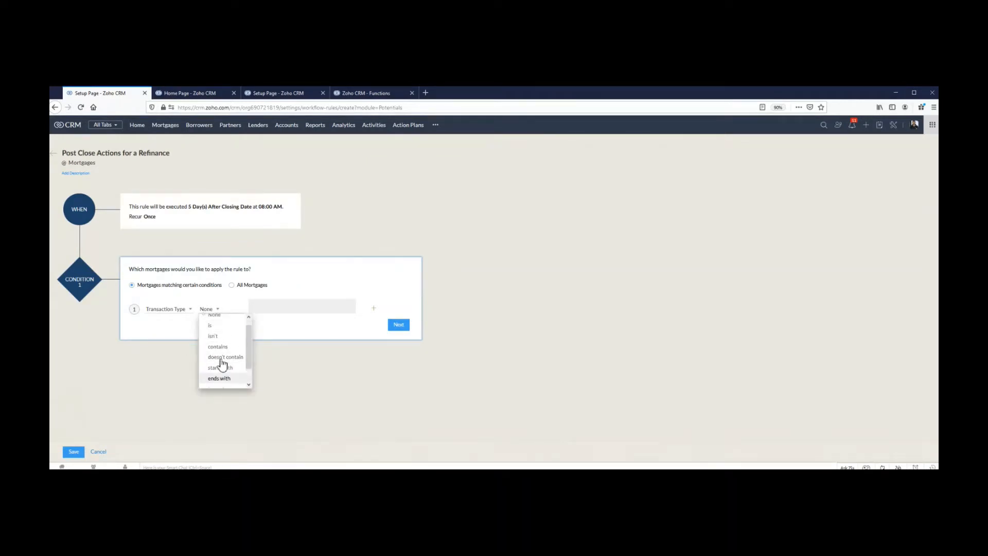
left_click(211, 331)
left_click(279, 307)
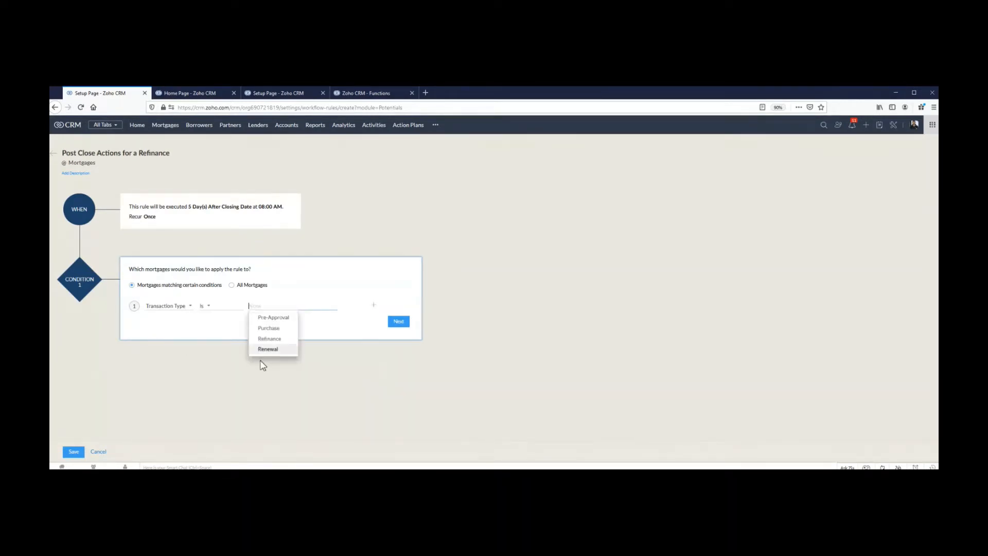
left_click(270, 338)
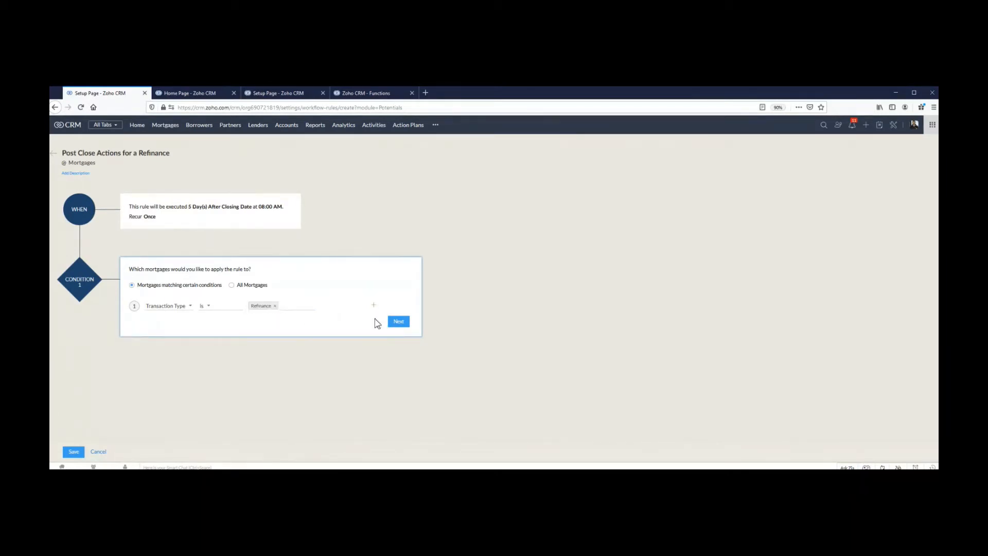
Add a second criterion to the condition requiring Amount >= 300000
left_click(373, 304)
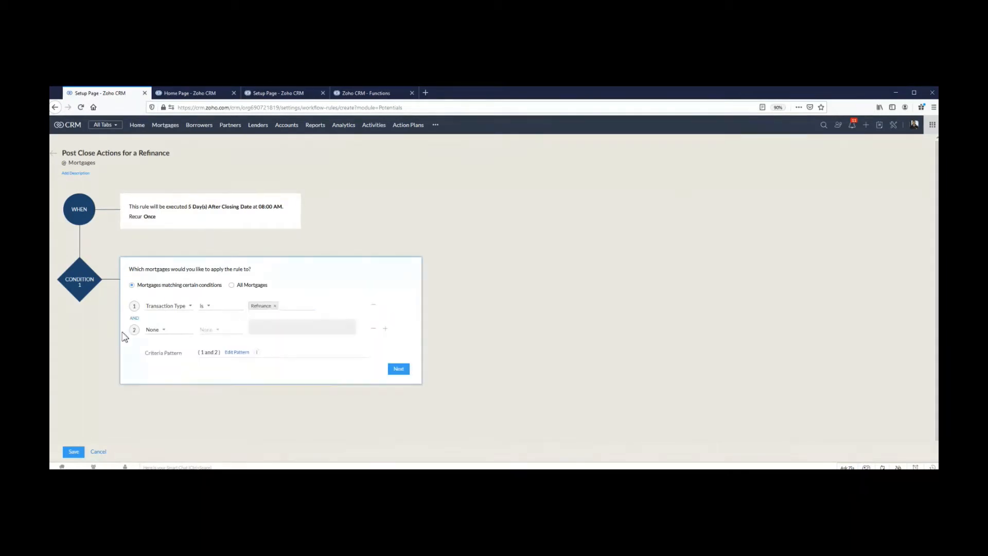
left_click(153, 330)
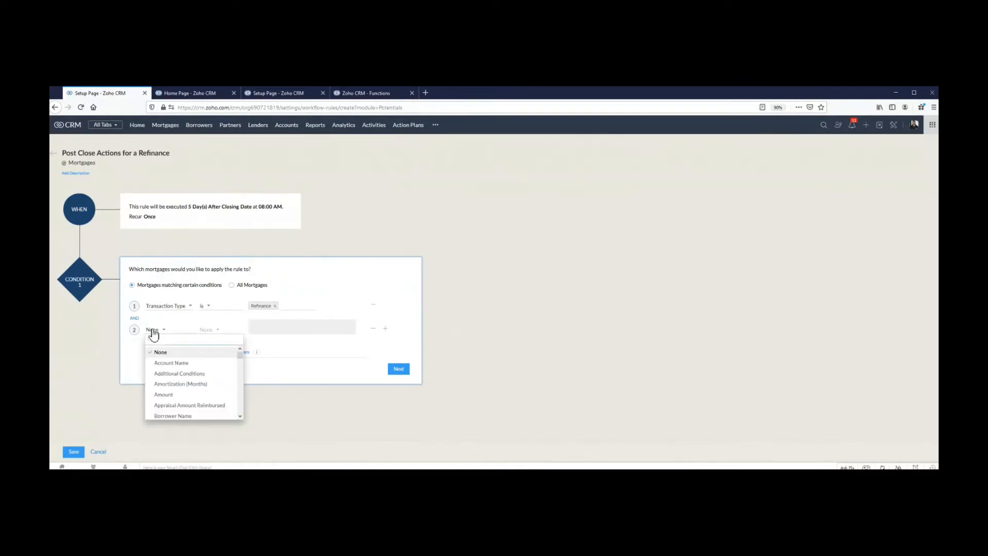
type("amoun")
left_click(163, 352)
left_click(209, 330)
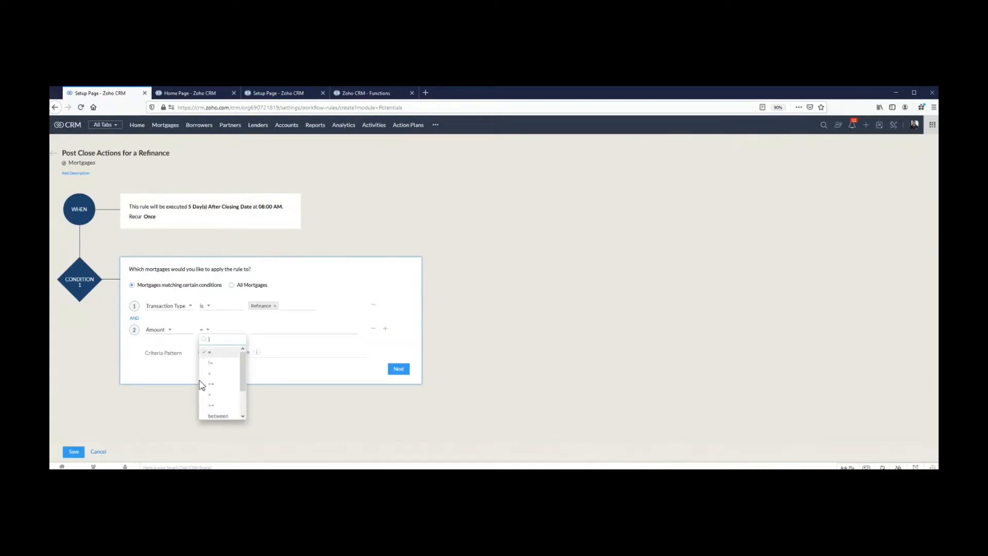
left_click(224, 405)
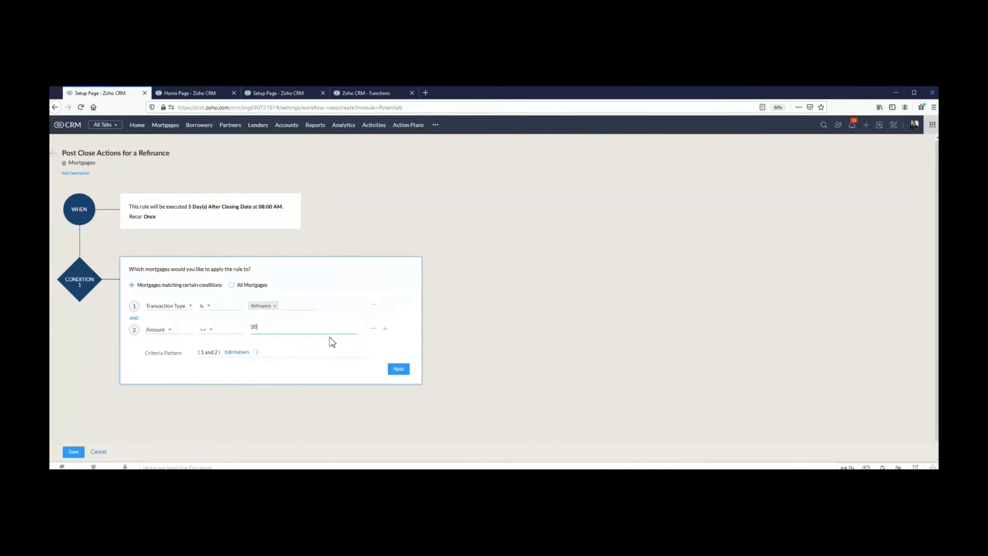
left_click(355, 375)
Change the criteria pattern to (1 or 2), save it, and proceed to the rule's actions
left_click(236, 353)
double_click(209, 352)
type("or")
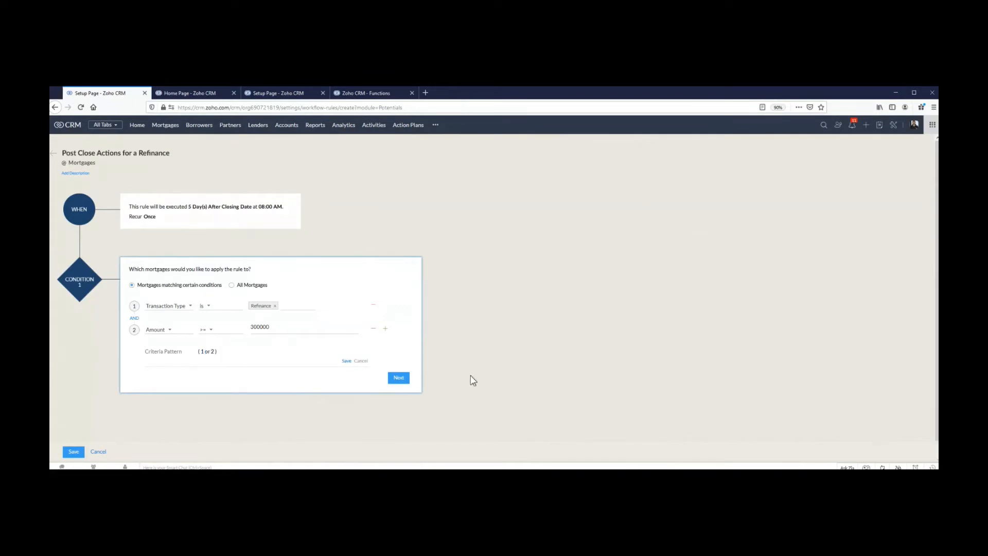
key("BackSpace")
key("BackSpace")
type("and")
key("ctrl+shift+Left")
type("or")
left_click(345, 361)
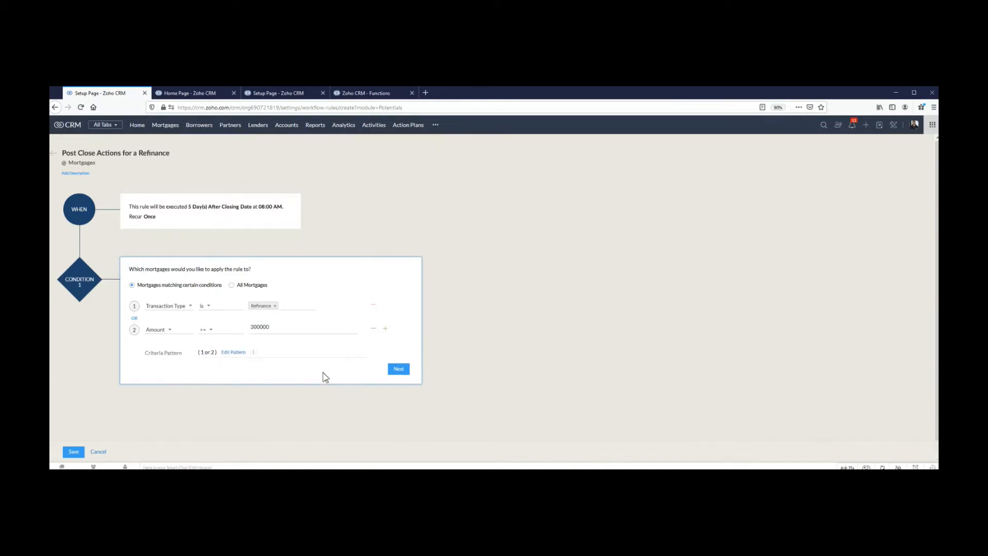
left_click(399, 369)
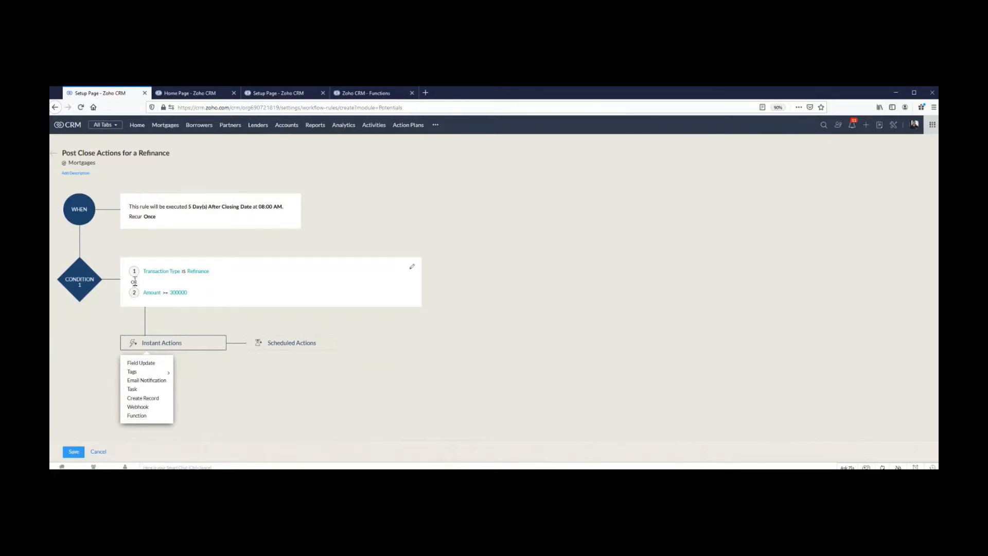
Try a new instant field update named "Update Client Type" for the Borrowers module
left_click(206, 316)
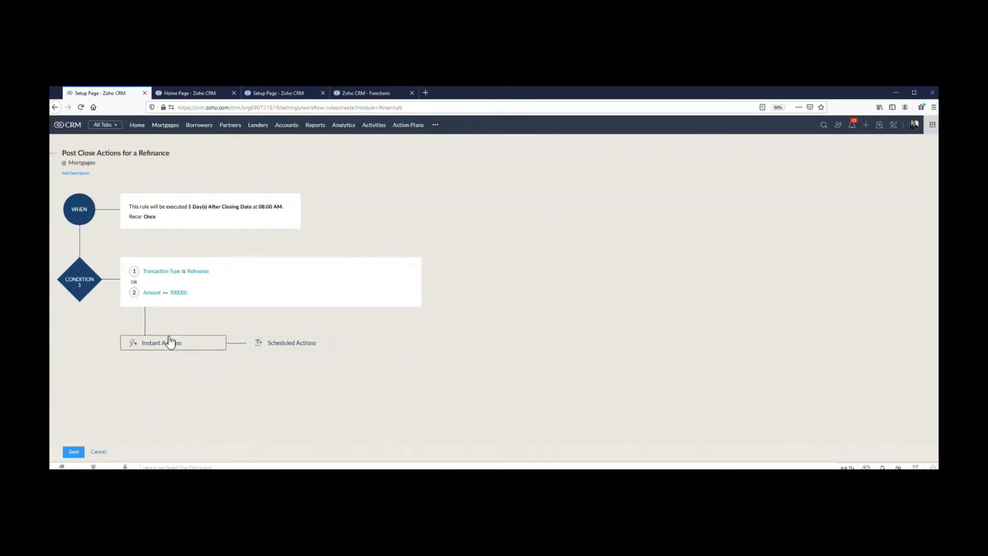
left_click(206, 349)
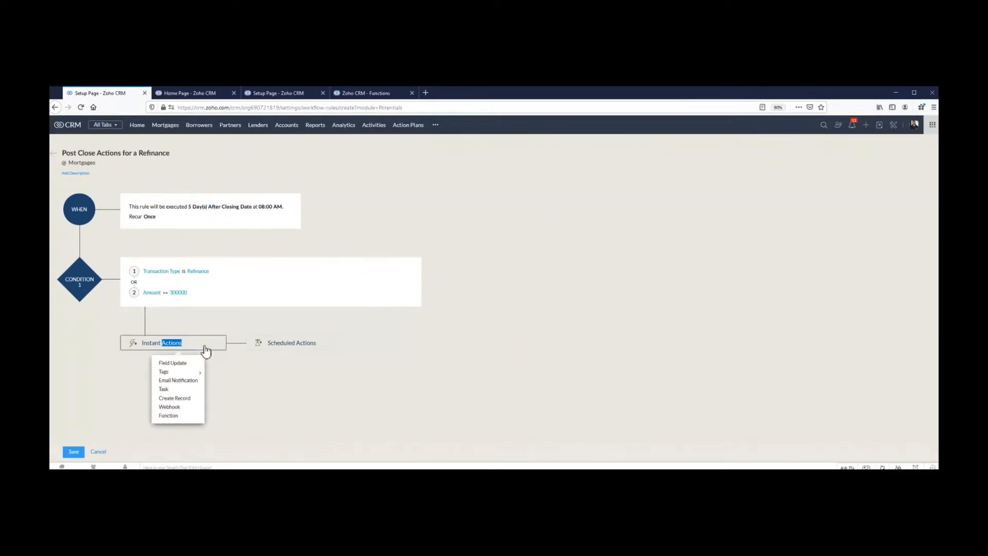
left_click(175, 351)
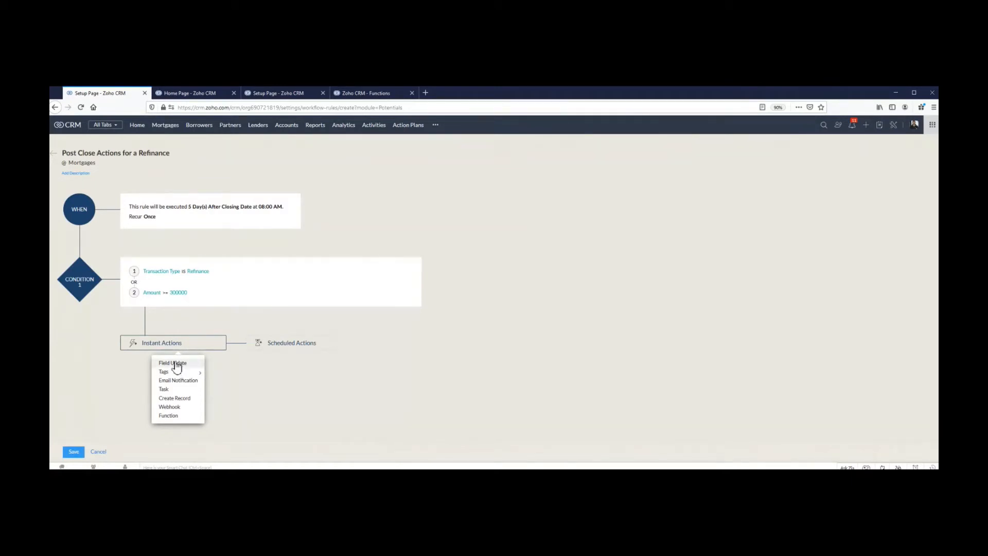
left_click(175, 364)
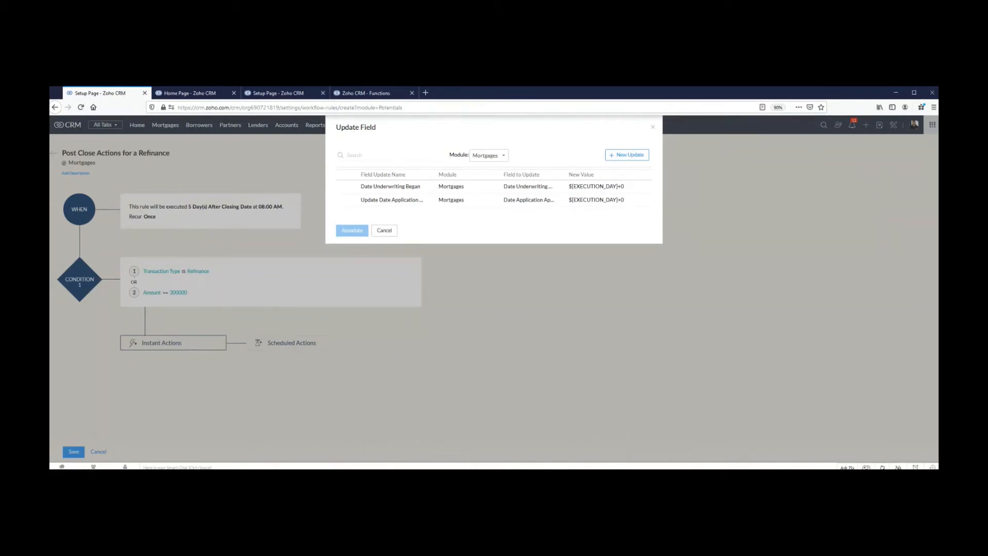
left_click(627, 155)
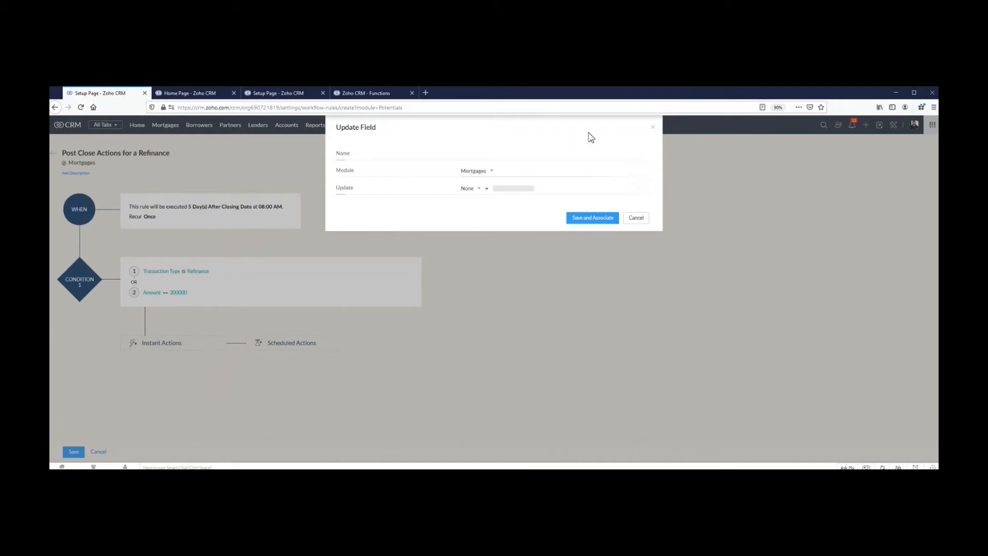
left_click(516, 157)
type("Update Client Type")
left_click(474, 174)
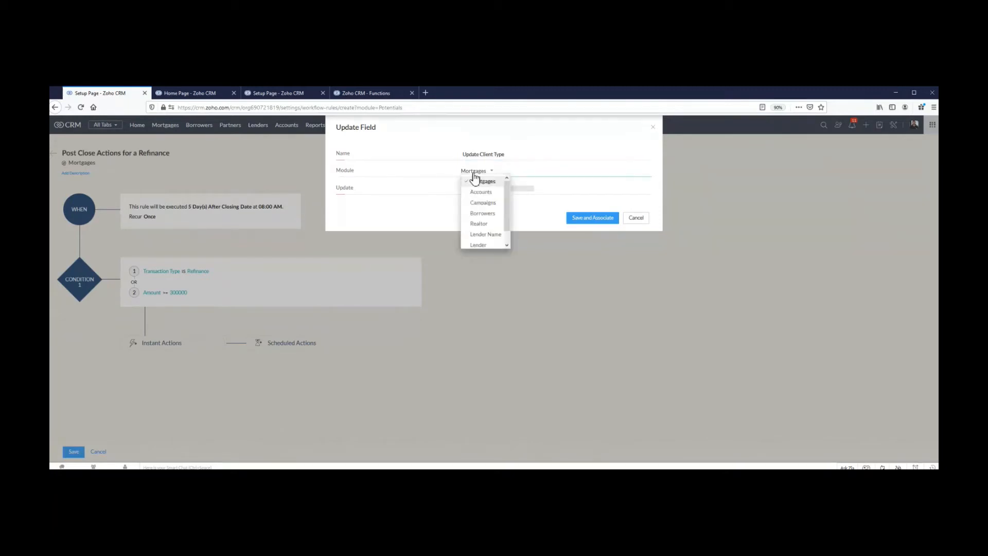
left_click(475, 214)
Try setting the field update's Contact Status to Client, and discard the field update
left_click(470, 189)
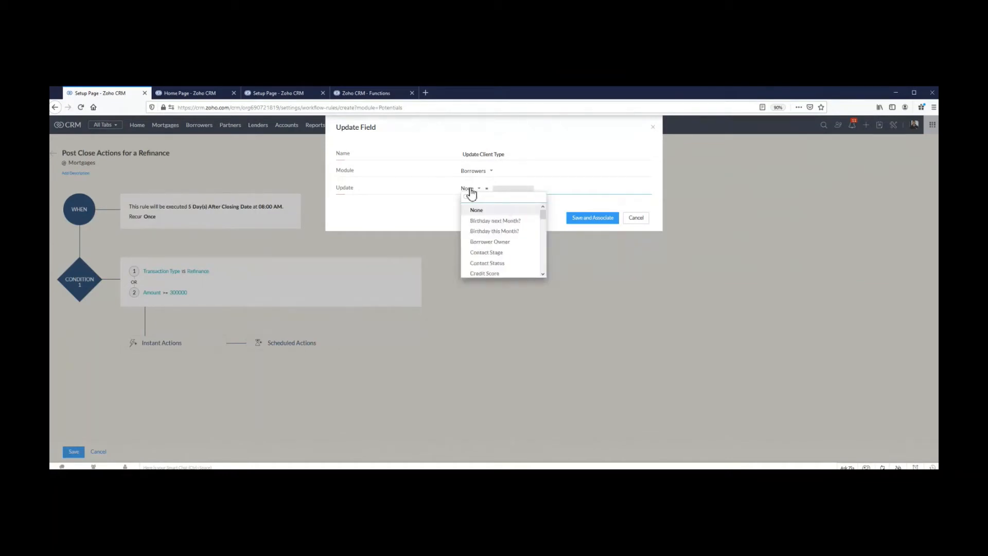
type("statu")
key("BackSpace")
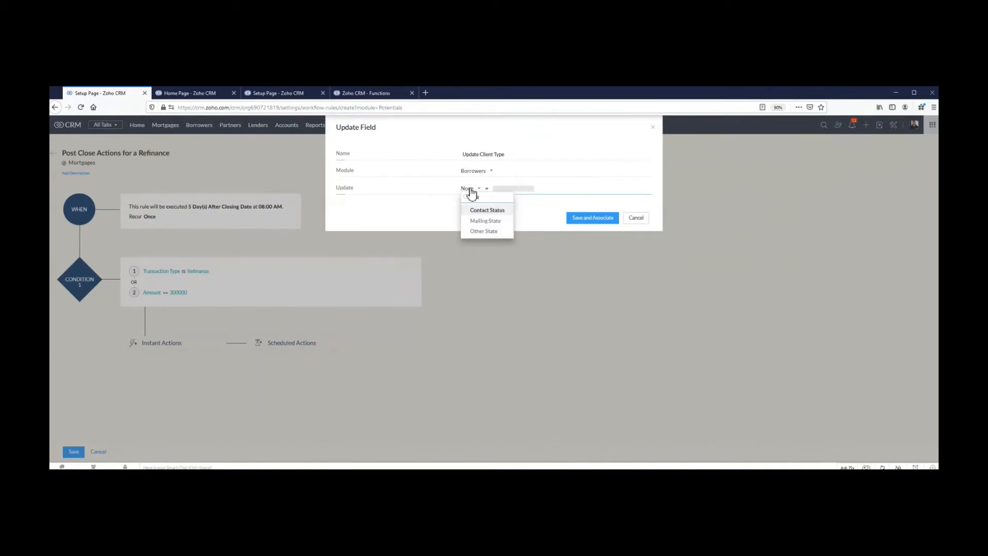
left_click(502, 221)
left_click(530, 190)
left_click(532, 222)
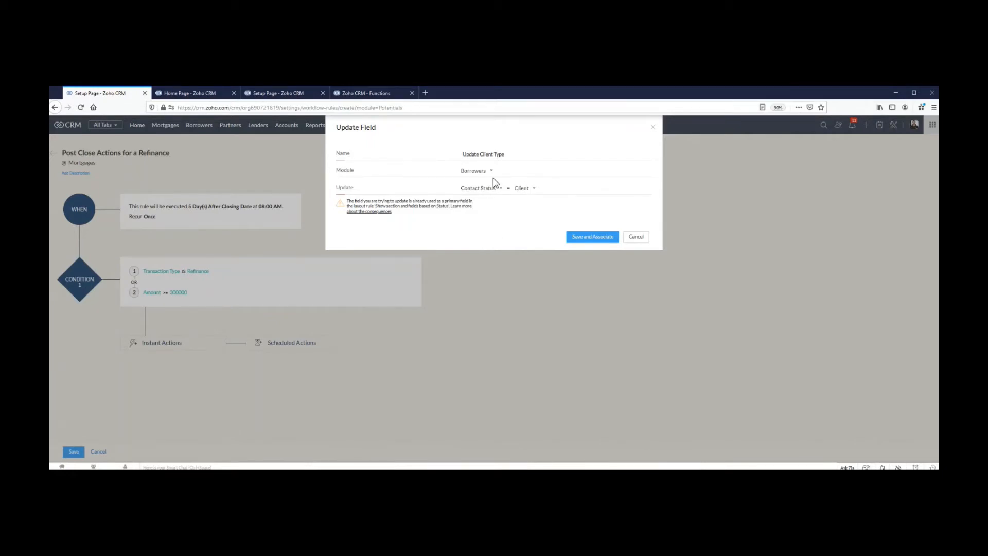
left_click(635, 237)
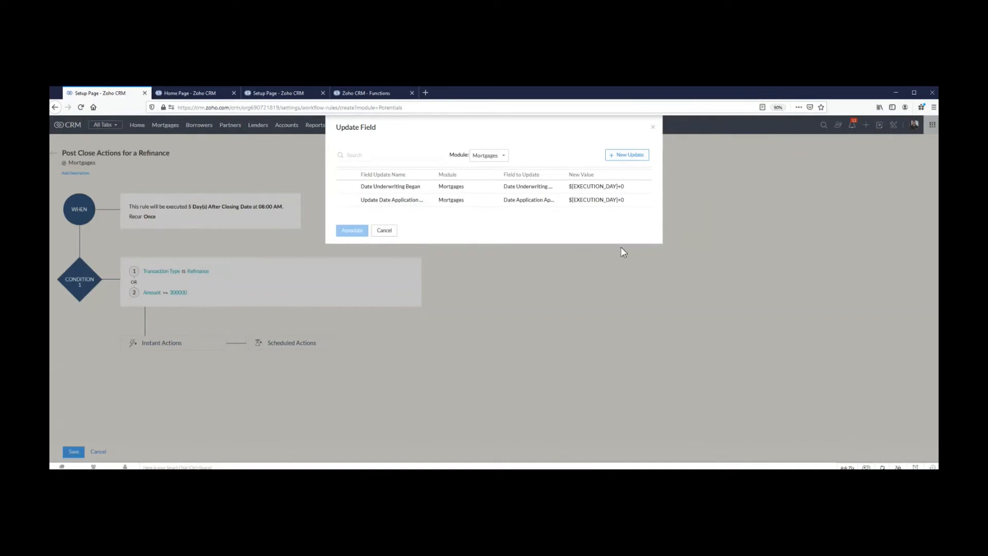
left_click(653, 127)
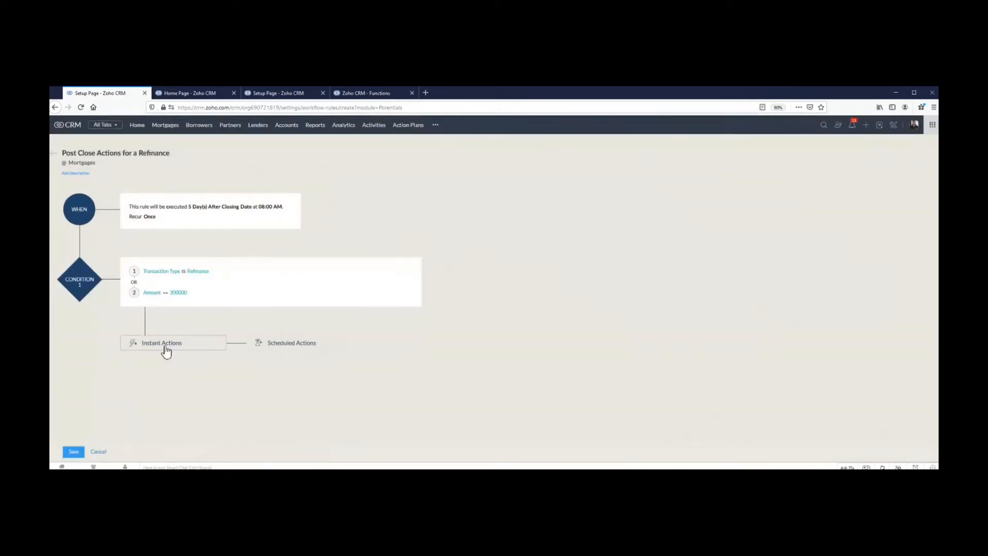
Try an instant action that adds the tag "Refinance", and cancel it
left_click(164, 345)
mouse_move(139, 374)
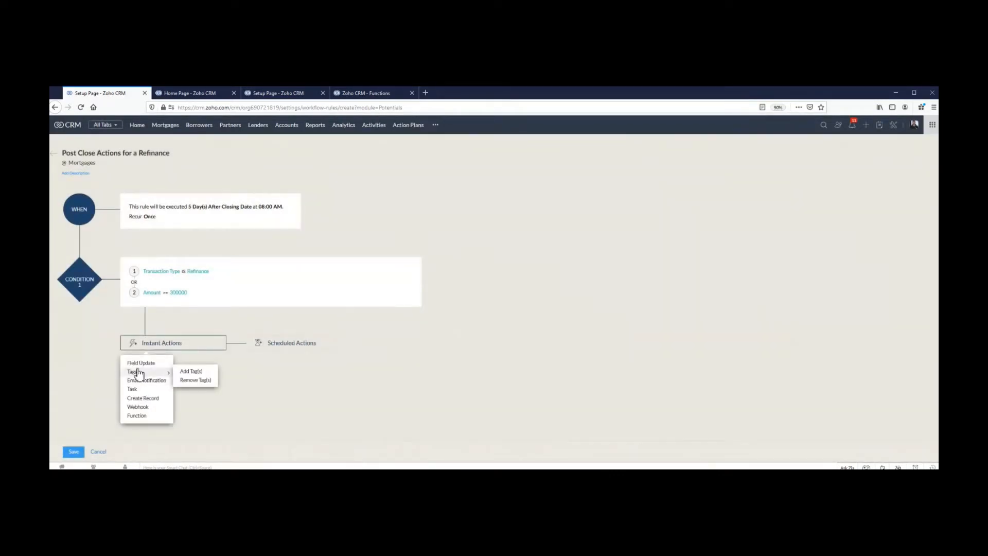
left_click(190, 378)
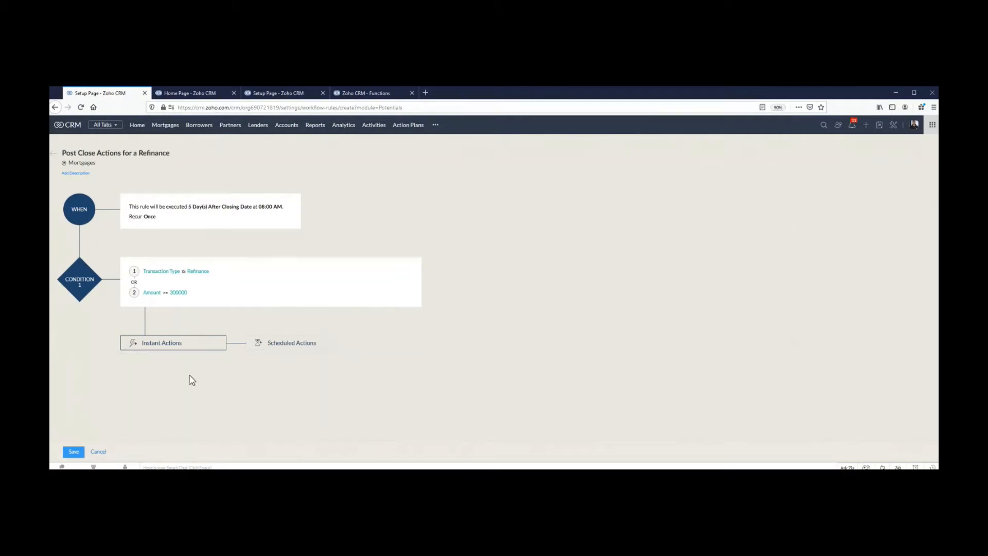
left_click(485, 138)
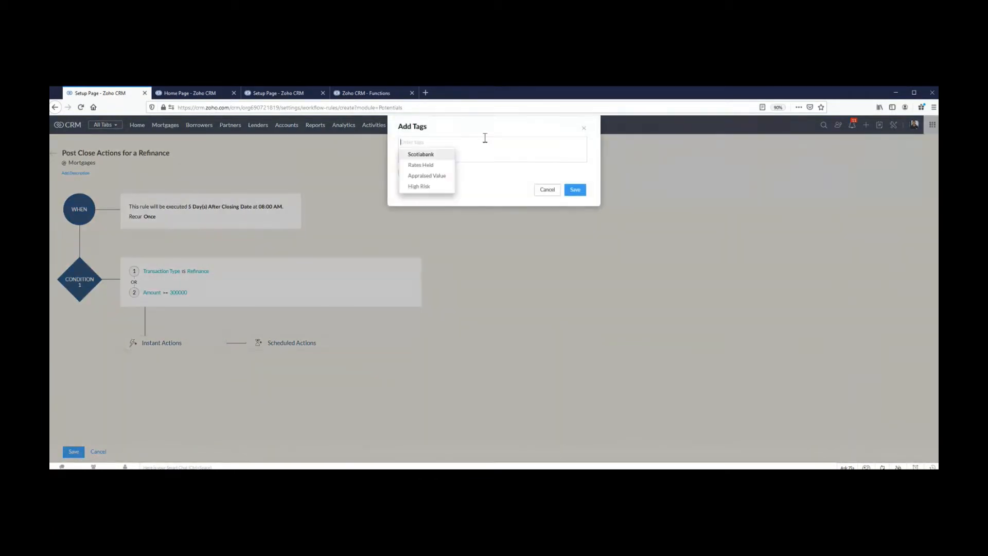
type("Refinance")
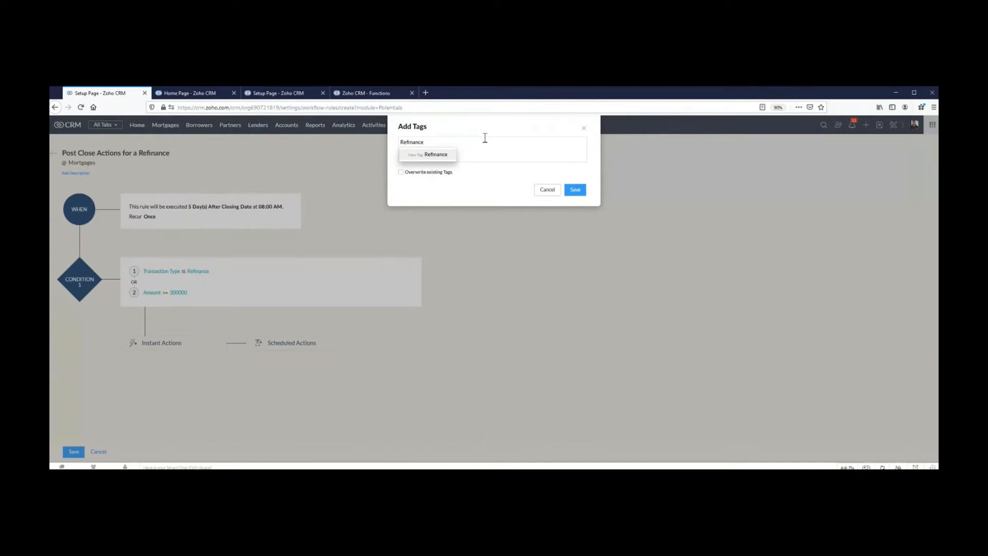
key("BackSpace")
key("BackSpace")
key("BackSpace")
key("BackSpace")
key("BackSpace")
key("BackSpace")
key("BackSpace")
key("BackSpace")
key("BackSpace")
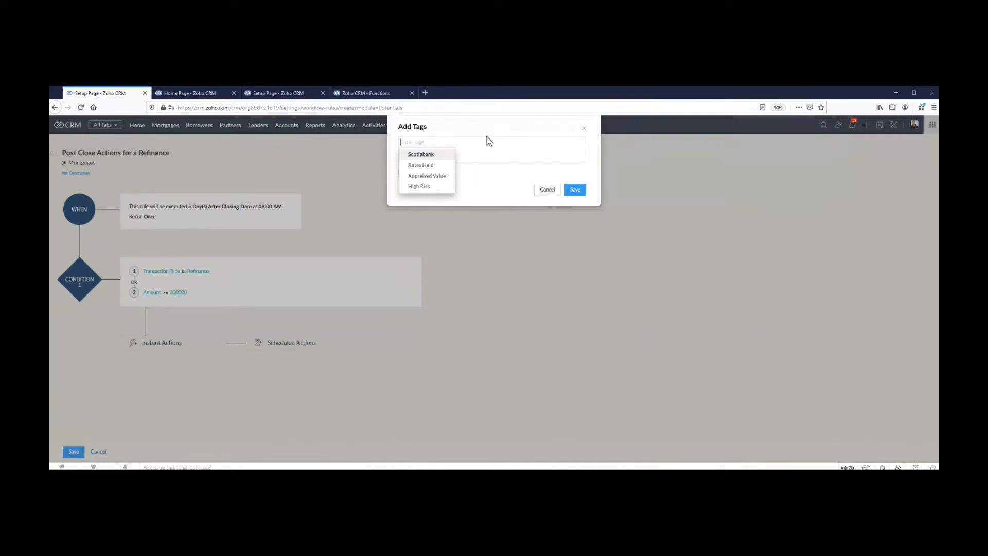
left_click(540, 190)
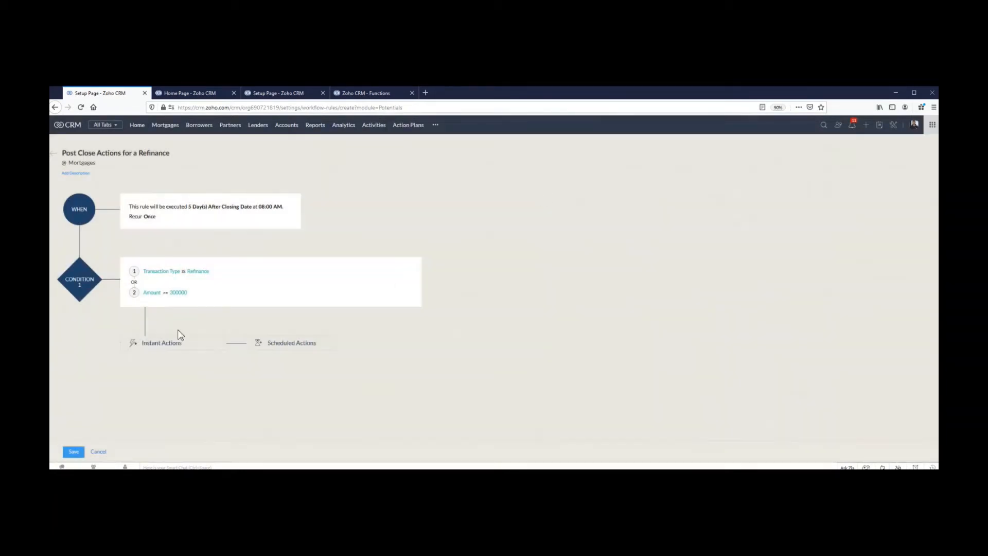
Create an instant email notification named "Refinance email post close" that uses the Big Deal Alert template
left_click(159, 343)
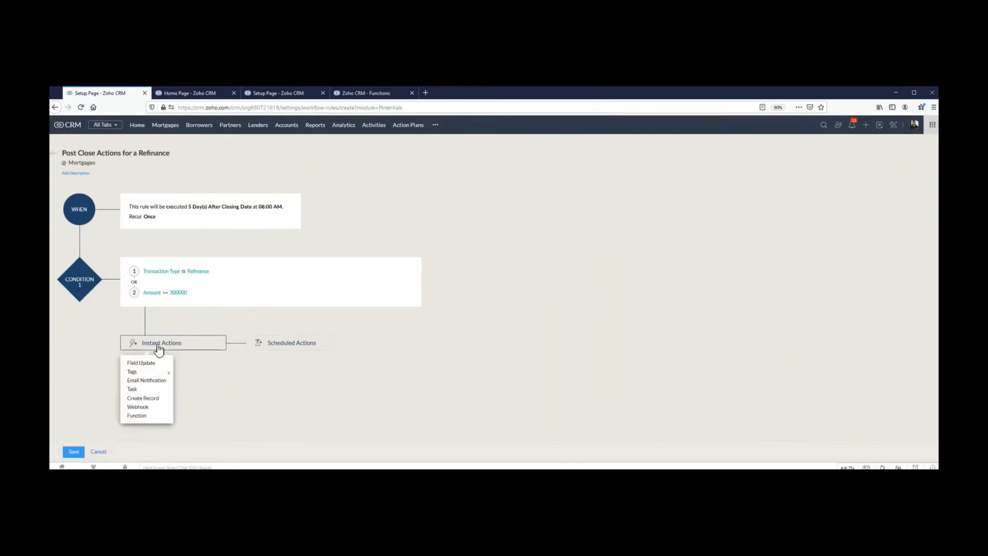
left_click(136, 381)
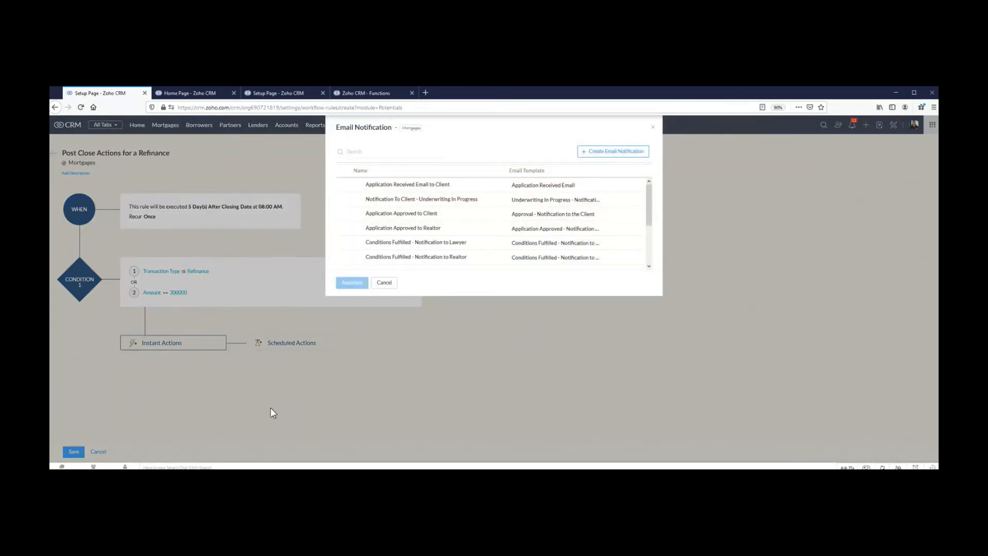
left_click(622, 159)
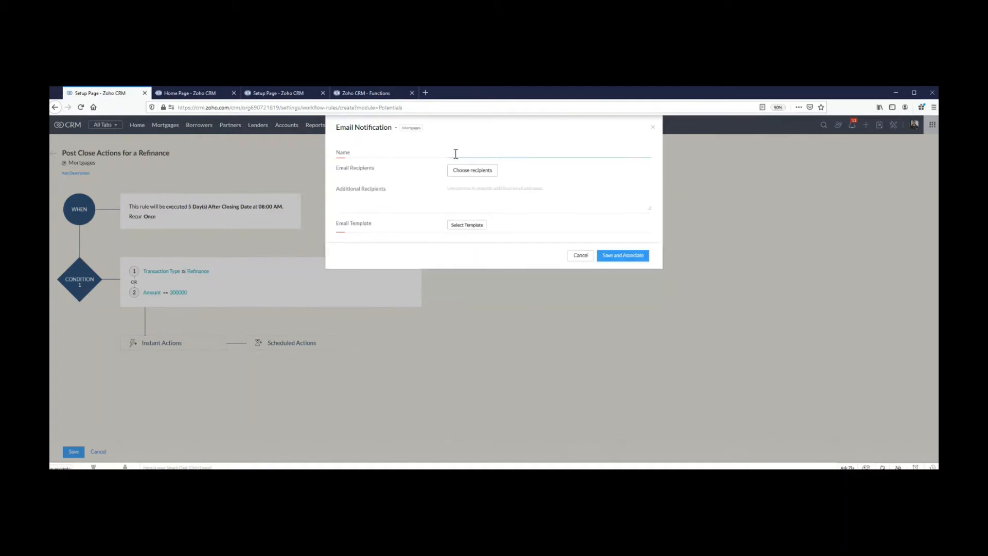
type("Refinance email post clo")
key("BackSpace")
key("BackSpace")
type("ost close")
left_click(458, 224)
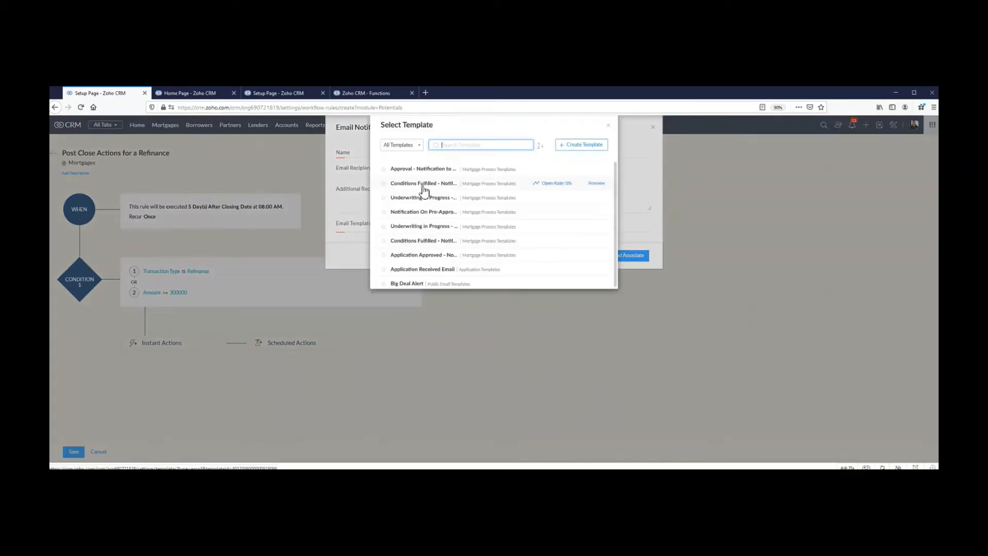
left_click(415, 287)
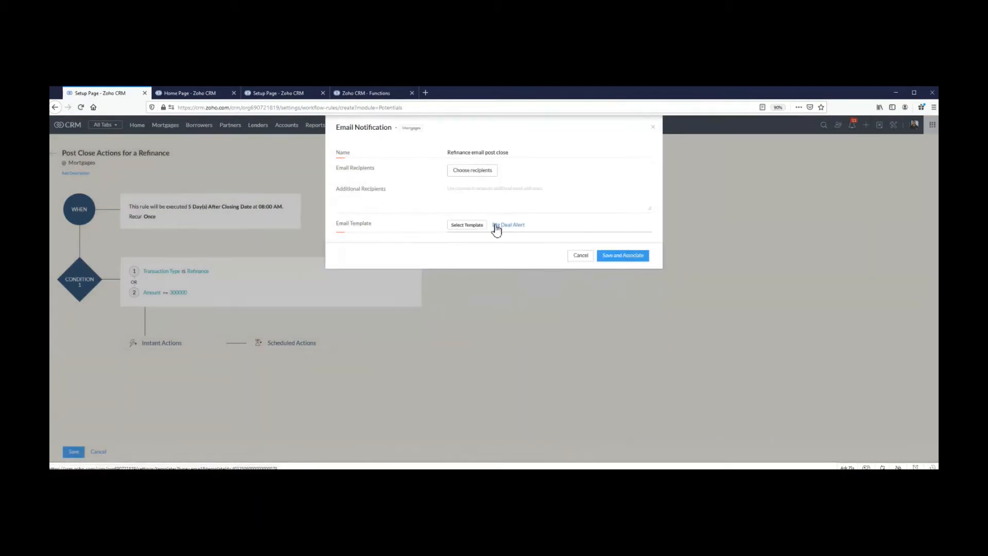
Add the mortgage's Contact Email 2 and Contact Email 3 and the borrower's Email and Secondary Email as recipients
left_click(494, 176)
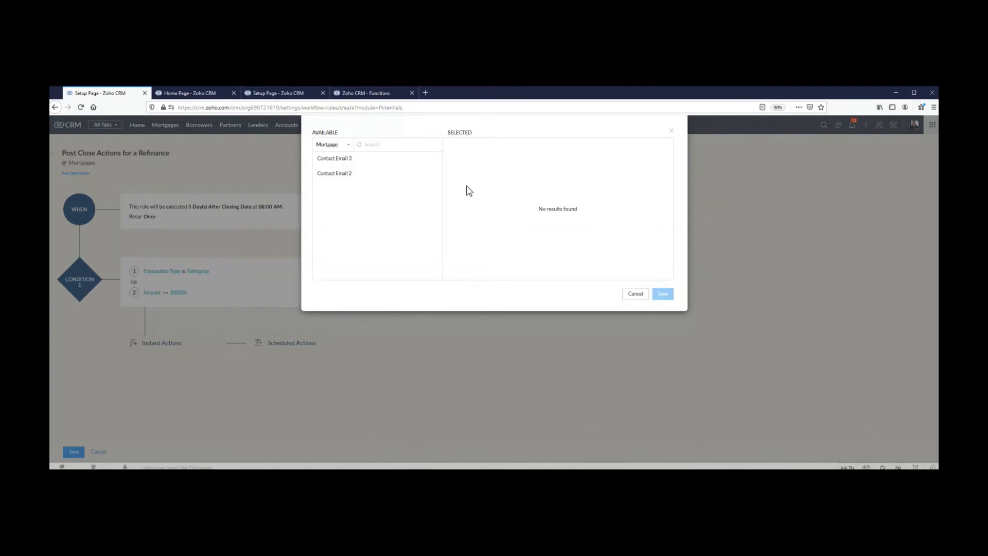
left_click(337, 177)
left_click(364, 159)
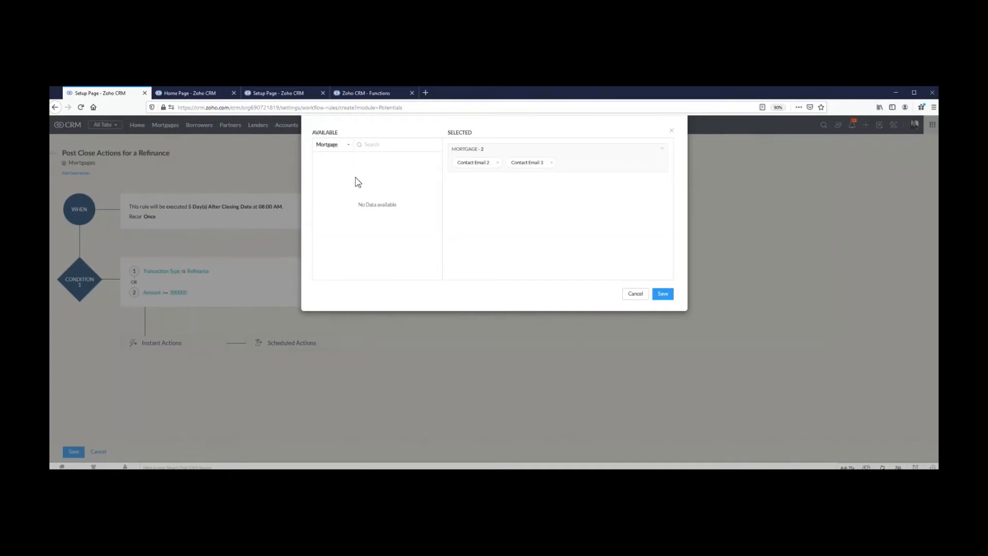
left_click(338, 150)
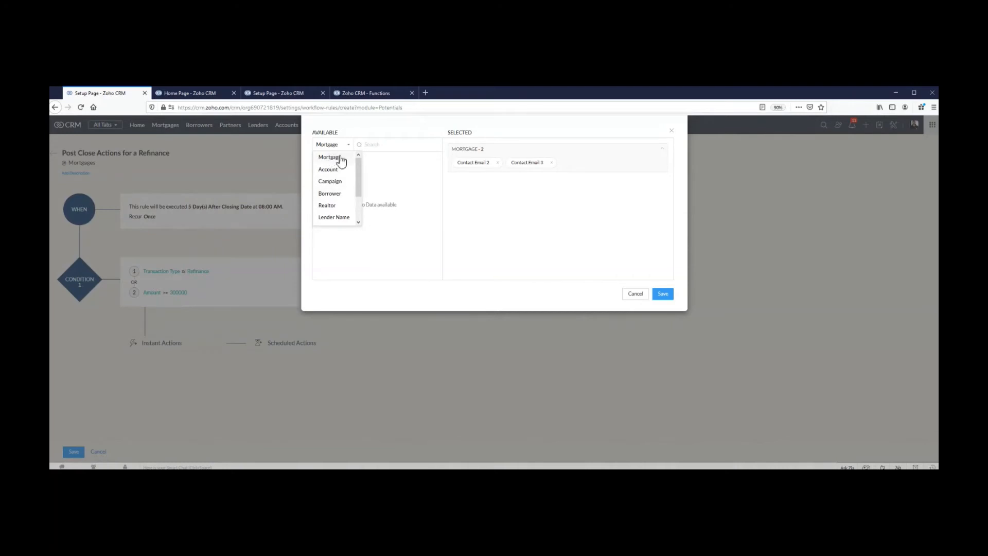
left_click(330, 194)
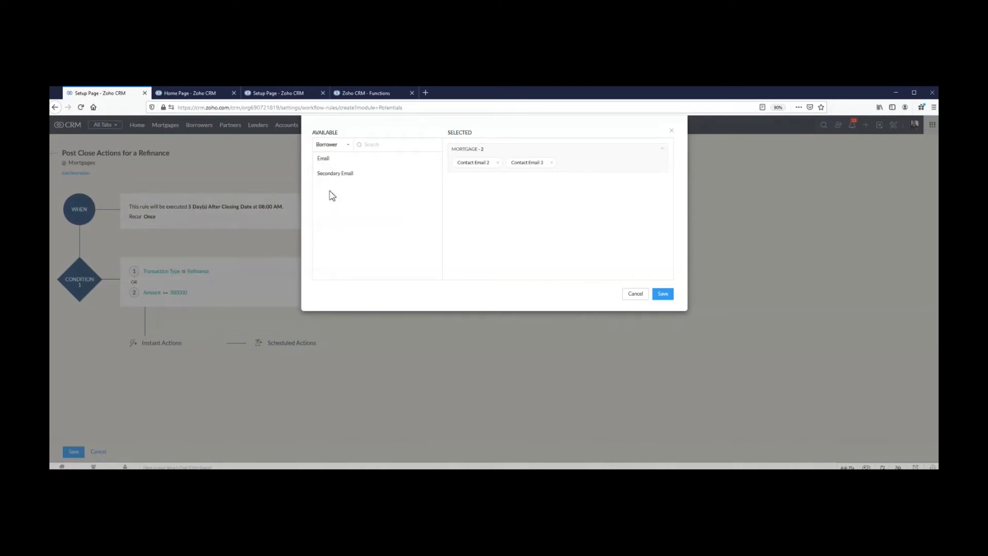
left_click(328, 166)
triple_click(348, 168)
left_click(349, 169)
Add the realtor's Email and the lawyer's Email to the notification recipients
left_click(324, 148)
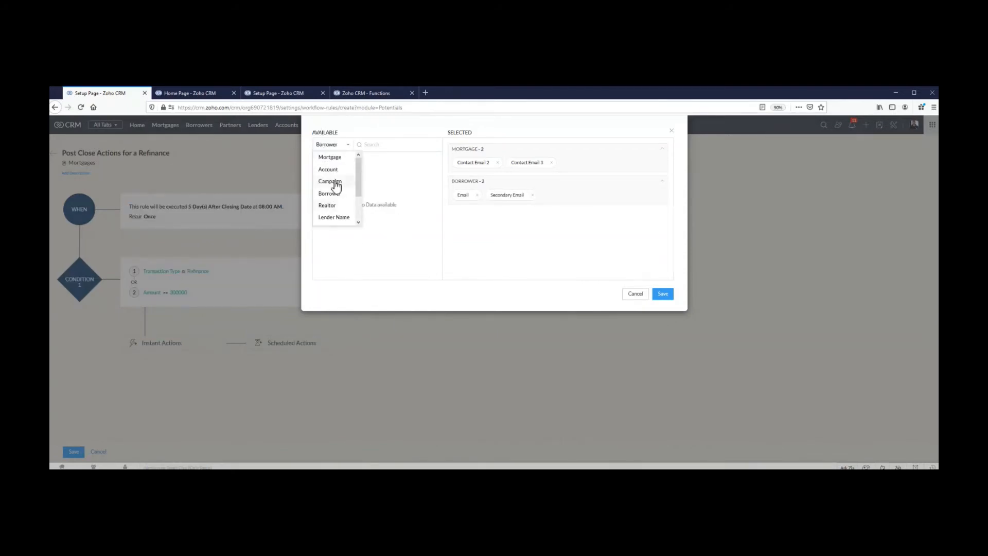
left_click(327, 205)
left_click(364, 161)
left_click(338, 145)
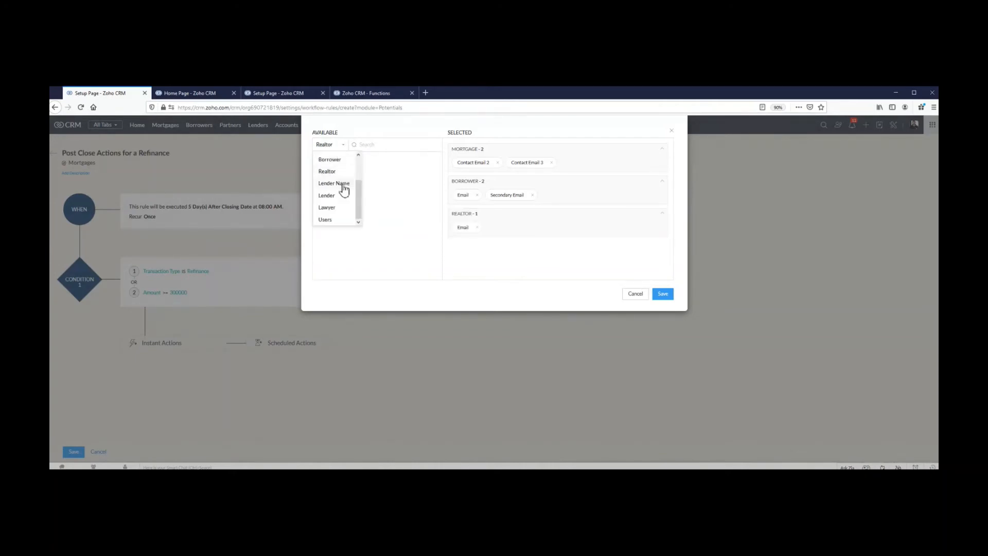
left_click(334, 208)
left_click(327, 160)
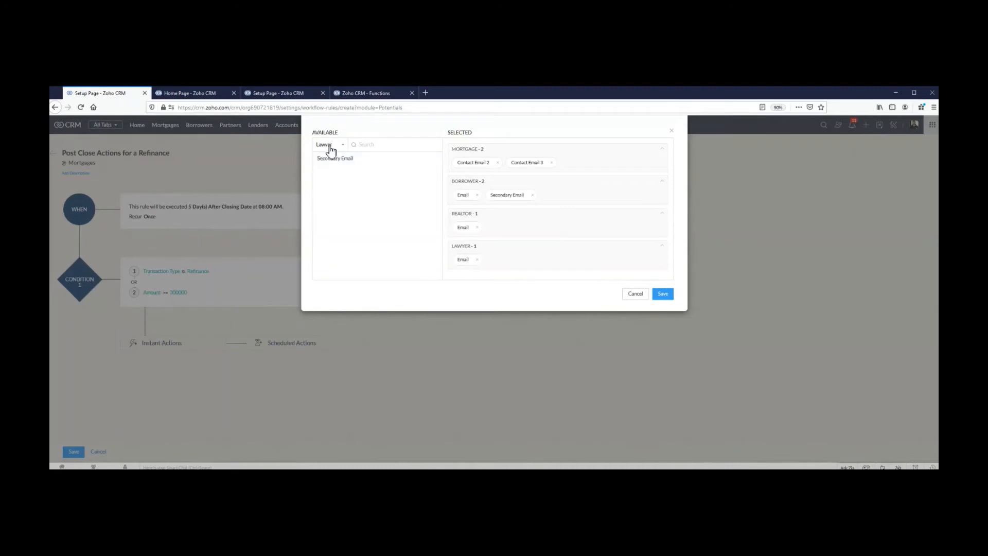
Add the only available CRM user to the email notification's recipients and save the recipient selection
left_click(331, 150)
scroll(341, 193, "up", 3)
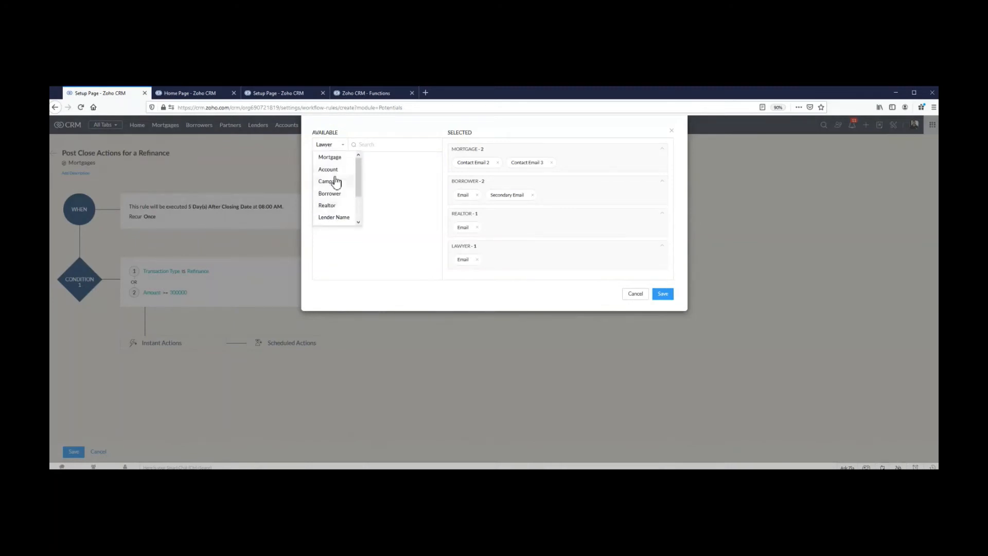
scroll(335, 185, "down", 3)
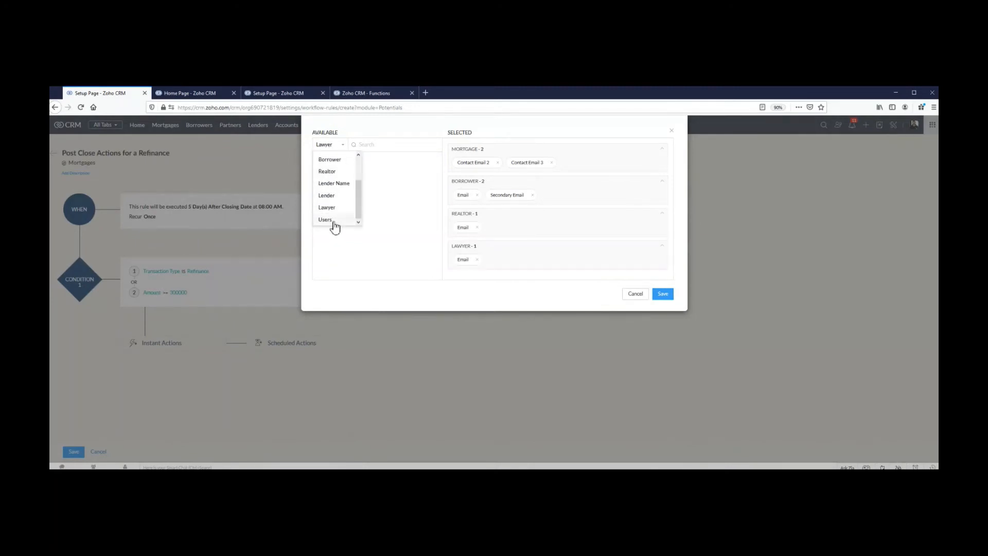
left_click(326, 220)
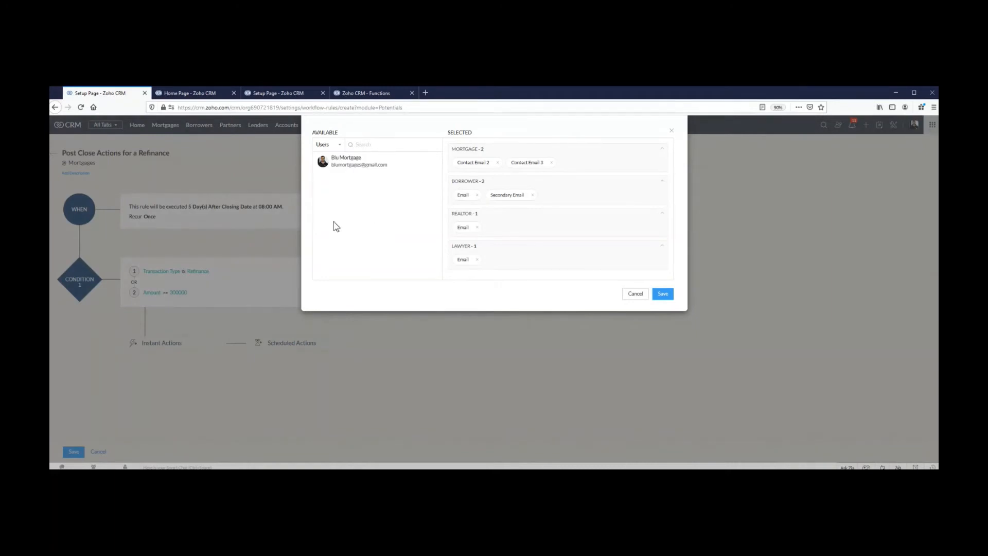
mouse_move(347, 168)
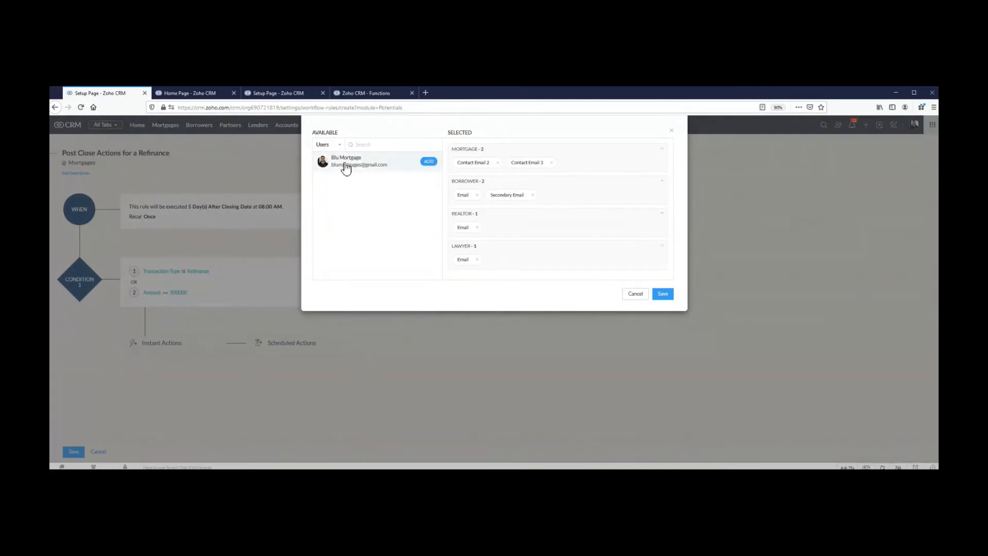
left_click(346, 169)
scroll(523, 269, "down", 3)
scroll(499, 269, "up", 3)
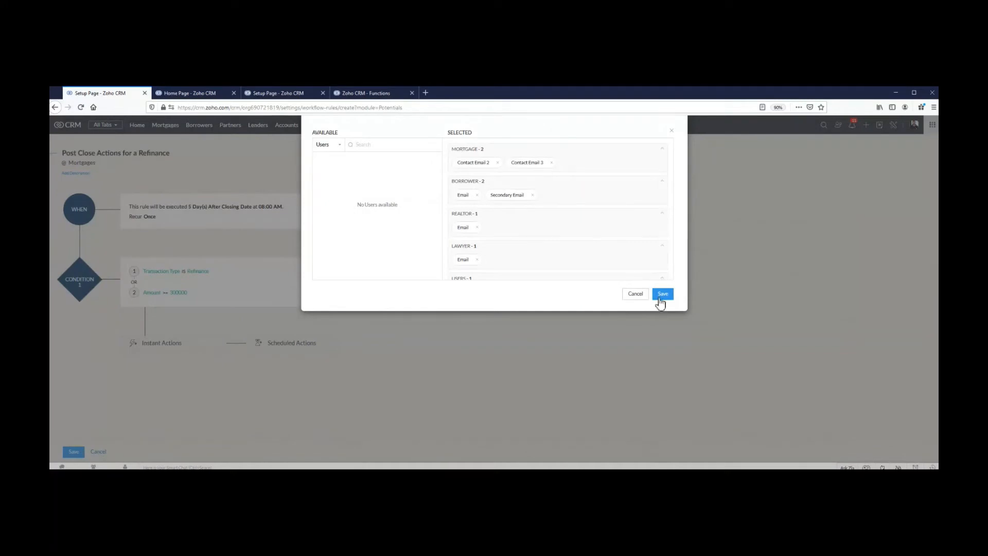
left_click(663, 294)
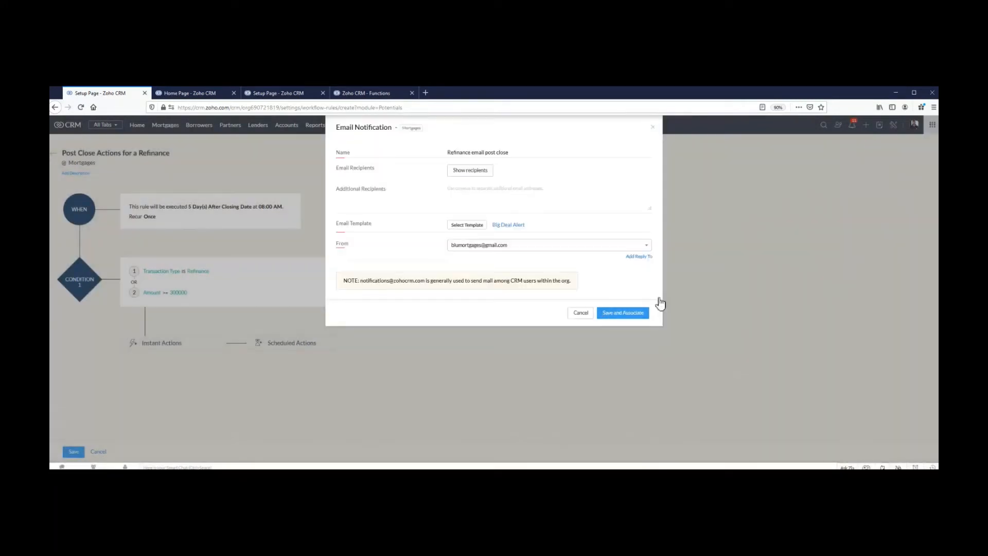
Try Current User's Email as the notification's sender with the account's own email as the reply-to address, and cancel the notification
left_click(478, 248)
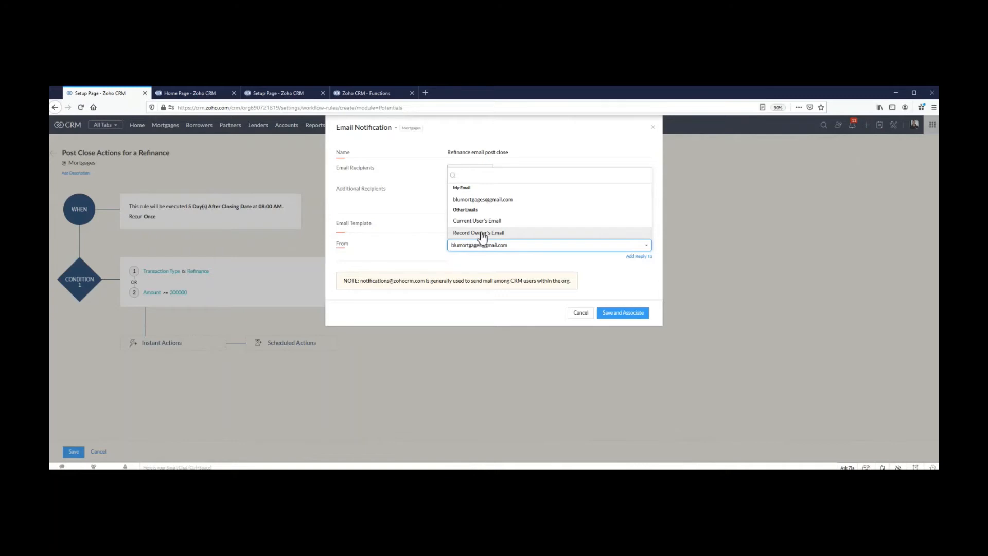
left_click(482, 233)
left_click(481, 245)
left_click(476, 224)
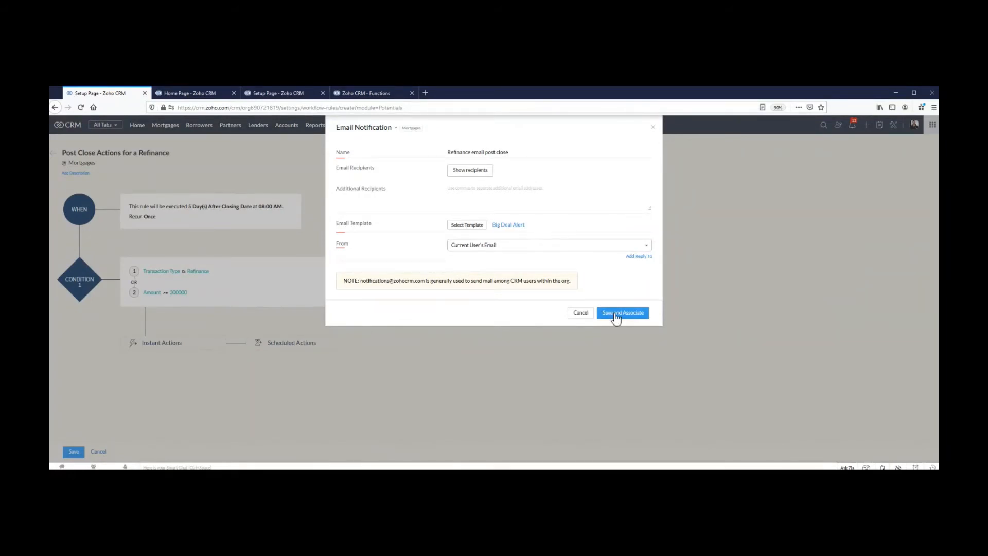
left_click(639, 256)
left_click(468, 268)
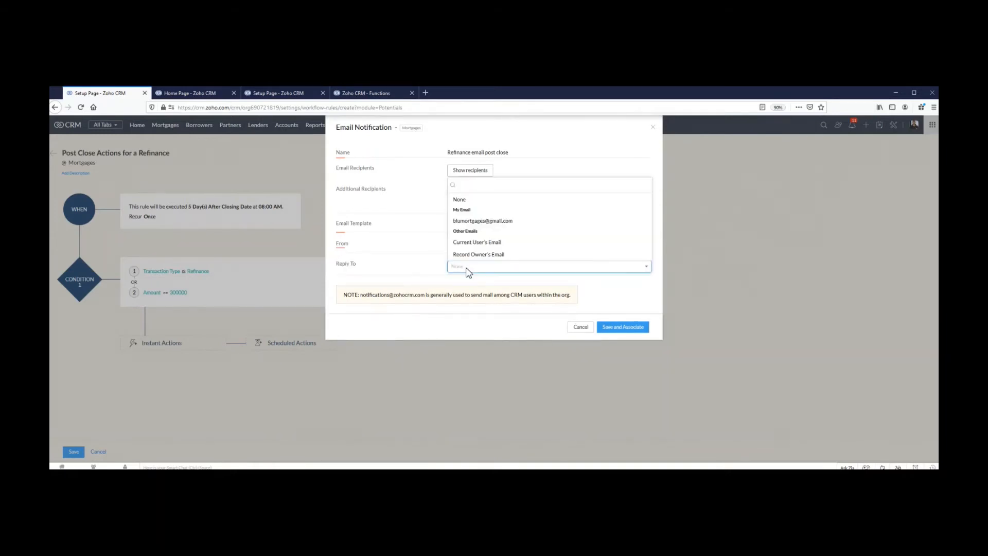
left_click(470, 222)
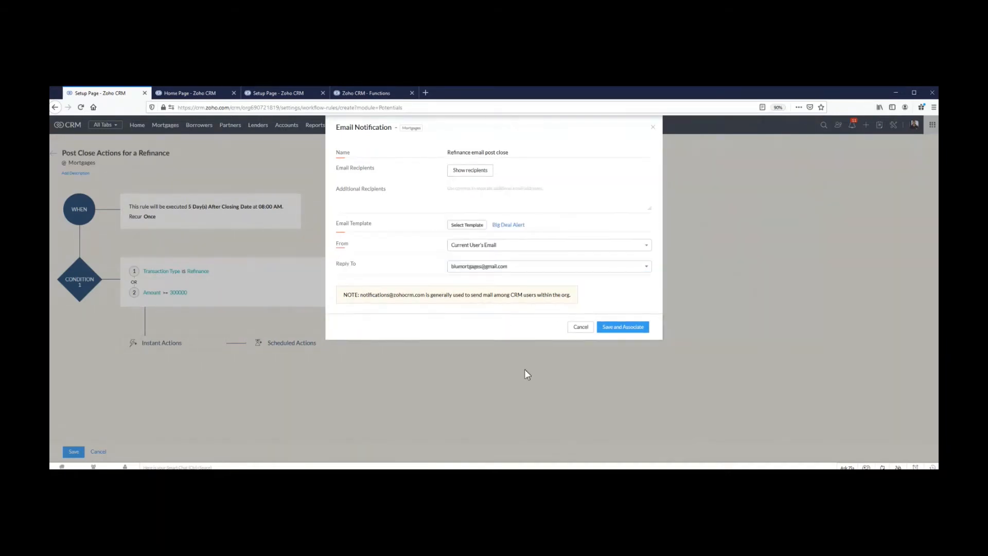
left_click(575, 330)
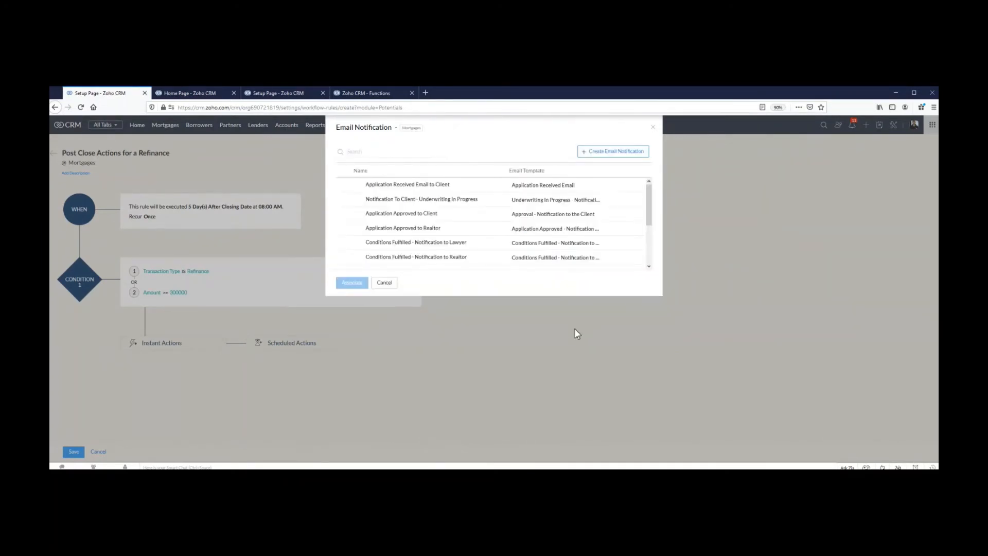
left_click(380, 284)
Start a new instant task with the subject "New Task" and a due date of COF Date plus 2 days
left_click(135, 344)
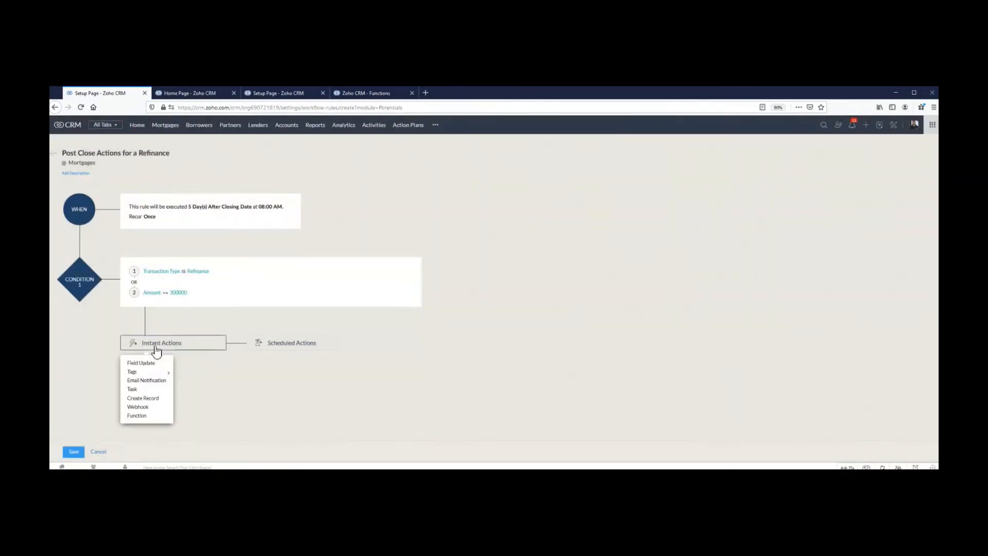
left_click(150, 397)
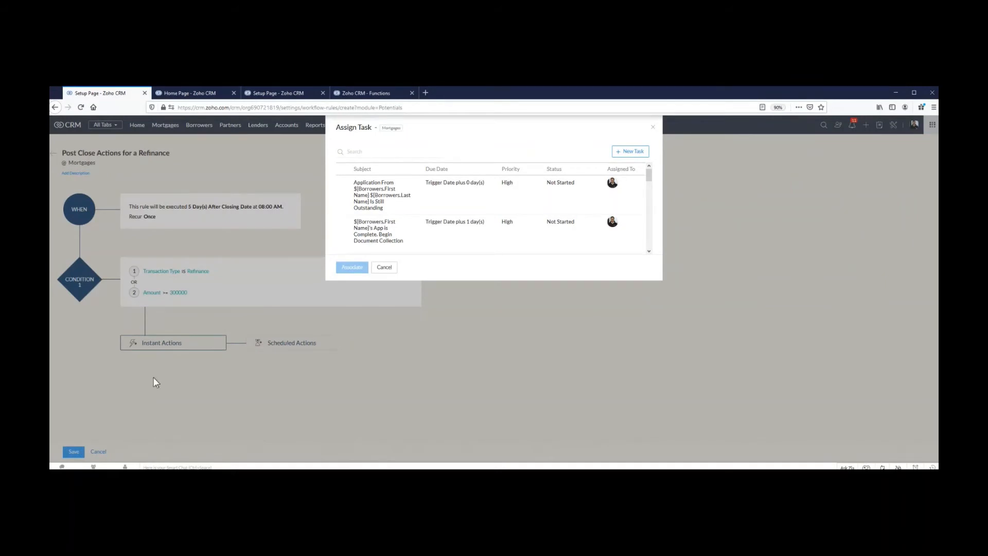
left_click(616, 157)
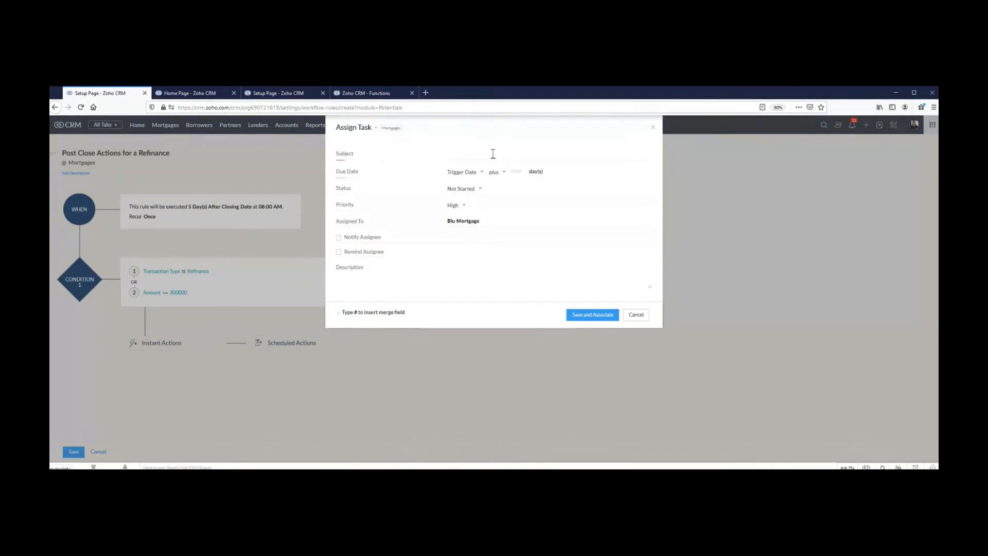
left_click(487, 154)
type("New Task")
left_click(513, 172)
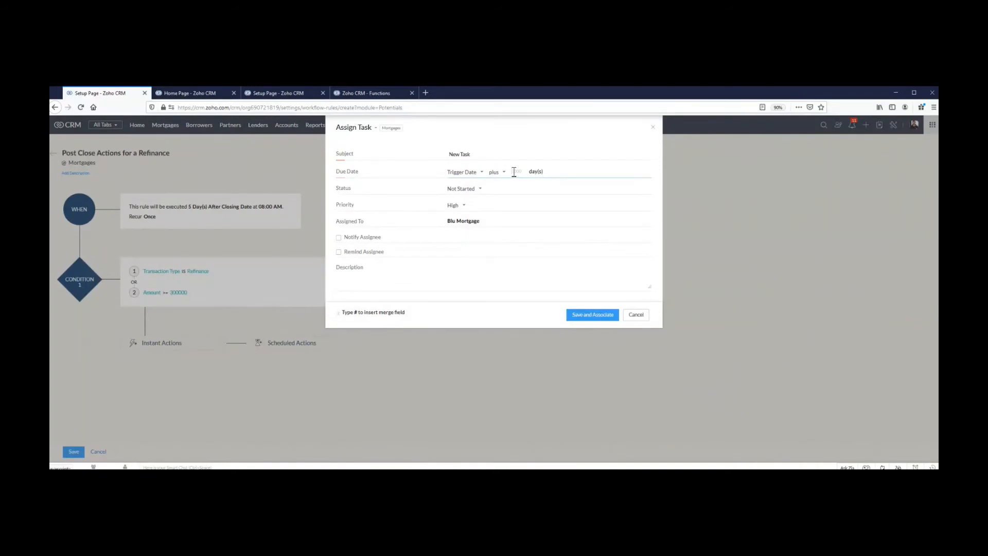
type("2")
left_click(482, 171)
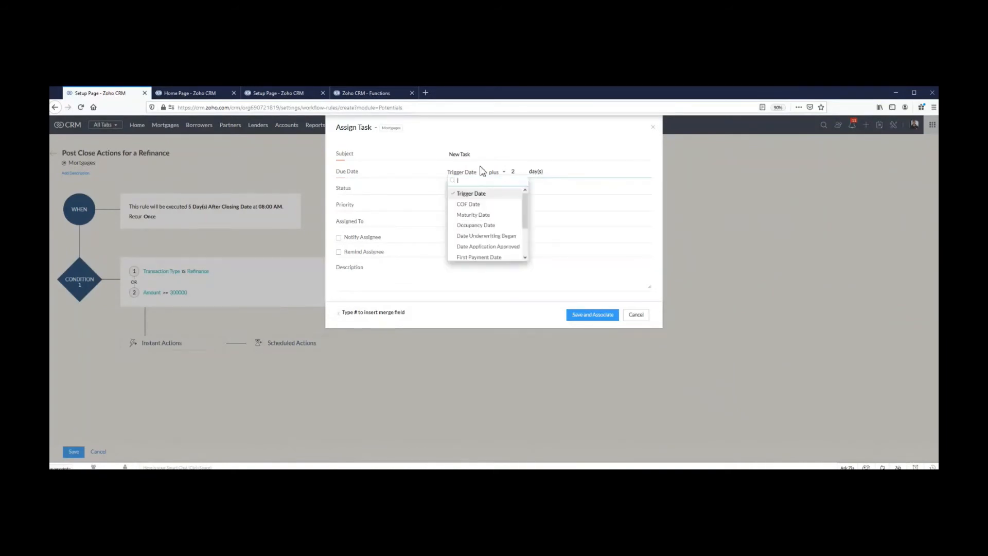
left_click(455, 188)
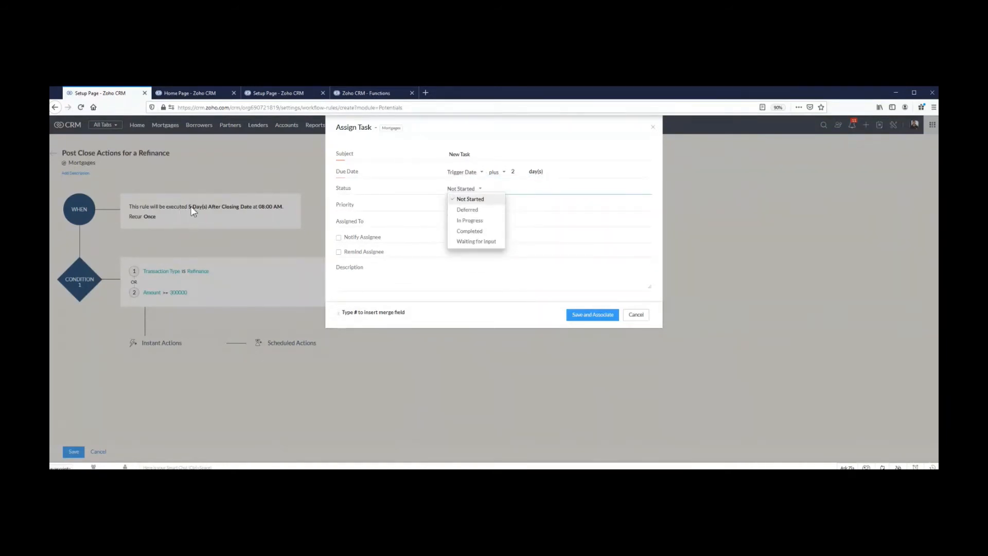
left_click(464, 171)
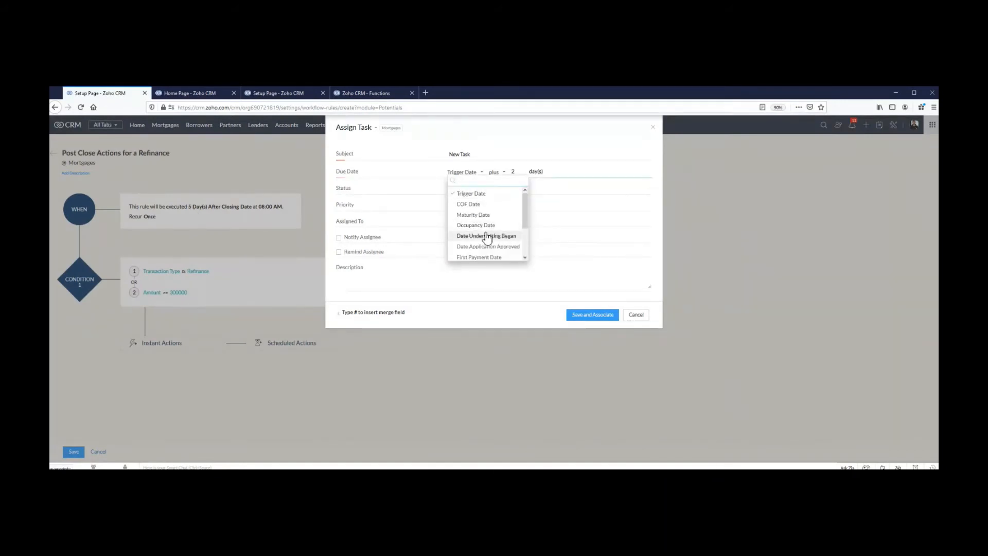
left_click(478, 208)
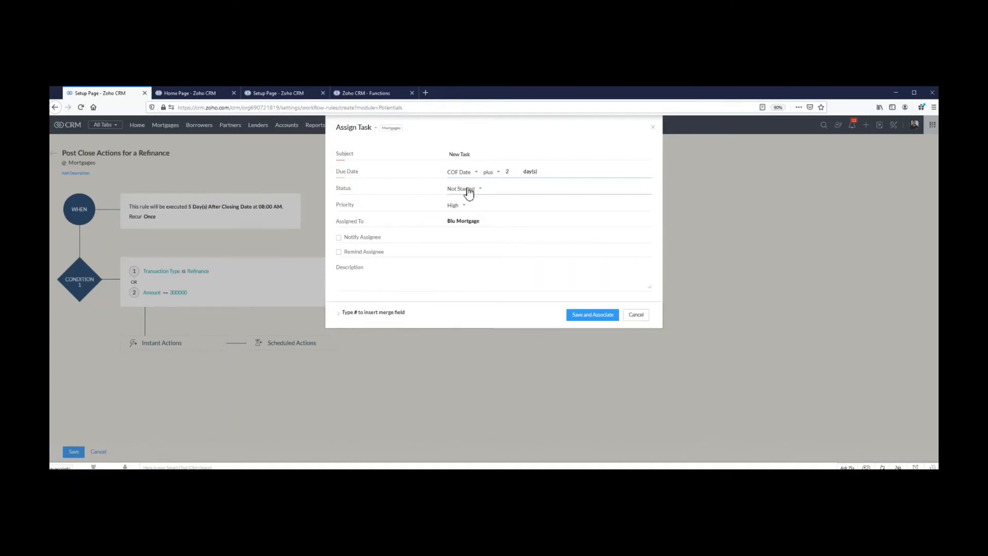
Enable notifying and reminding the task's assignee, with the email reminder sent 4 days before the due date
left_click(468, 192)
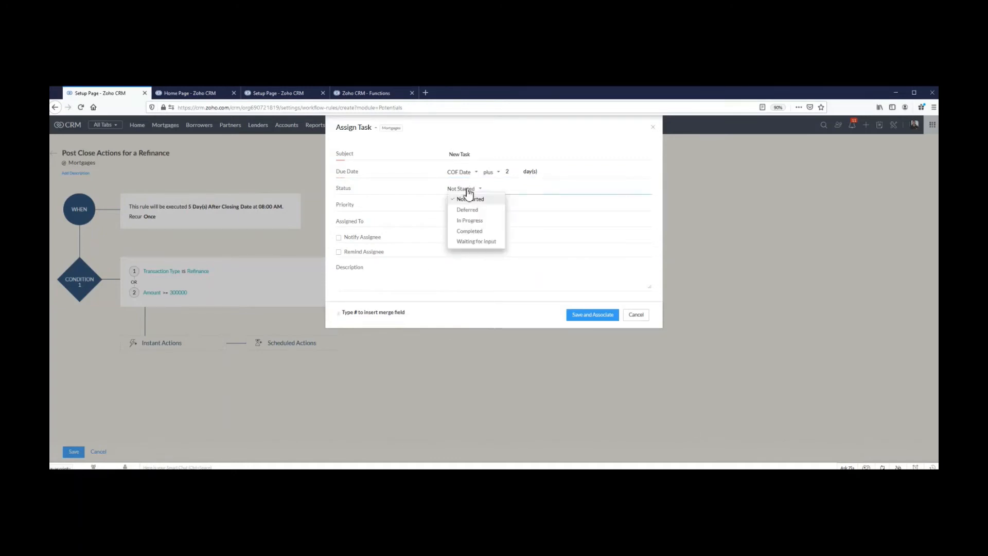
left_click(468, 191)
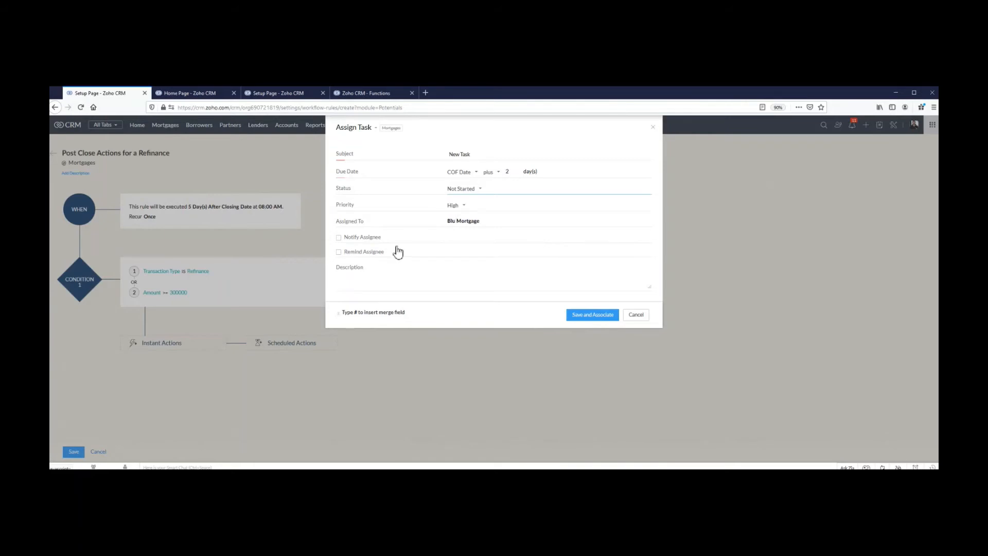
left_click(339, 237)
left_click(368, 254)
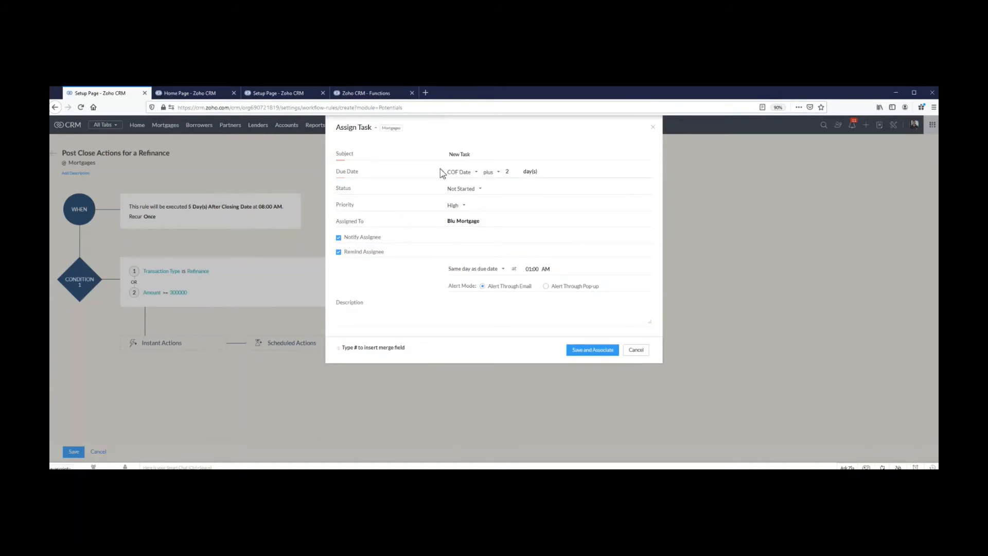
left_click(486, 272)
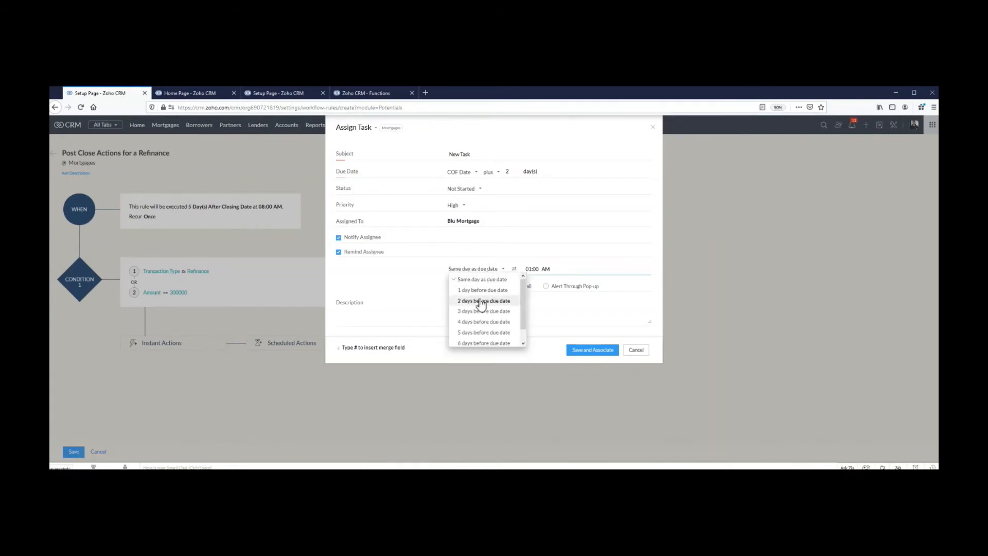
left_click(481, 303)
left_click(477, 270)
left_click(479, 322)
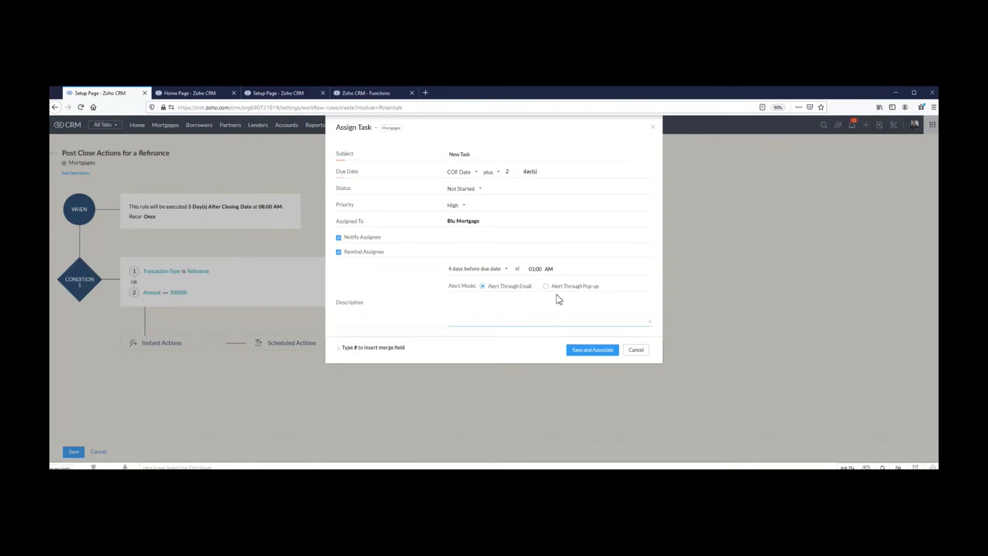
left_click(518, 289)
left_click(516, 308)
Extend the task subject to "New Task for" followed by the Mortgage Name merge field, and cancel the task
left_click(477, 154)
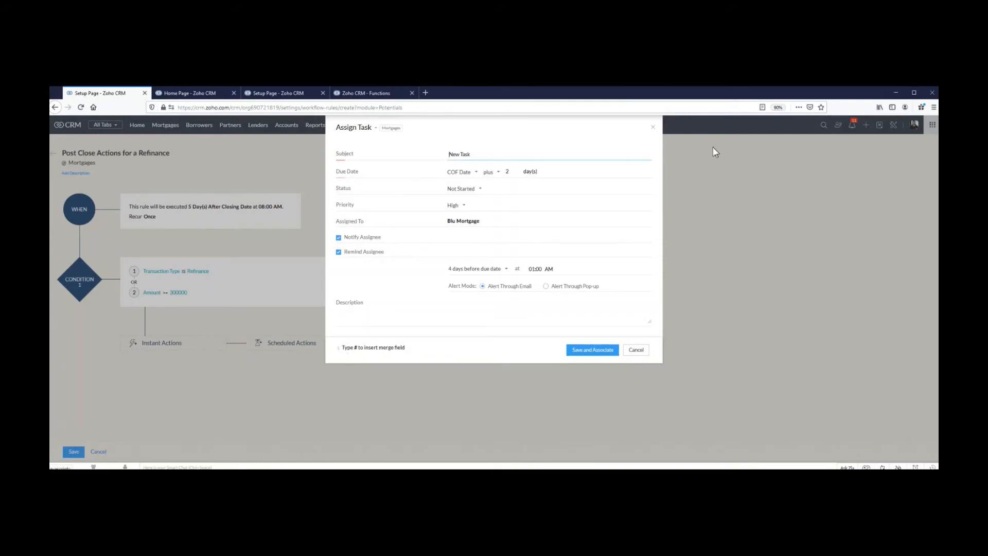
type("for #")
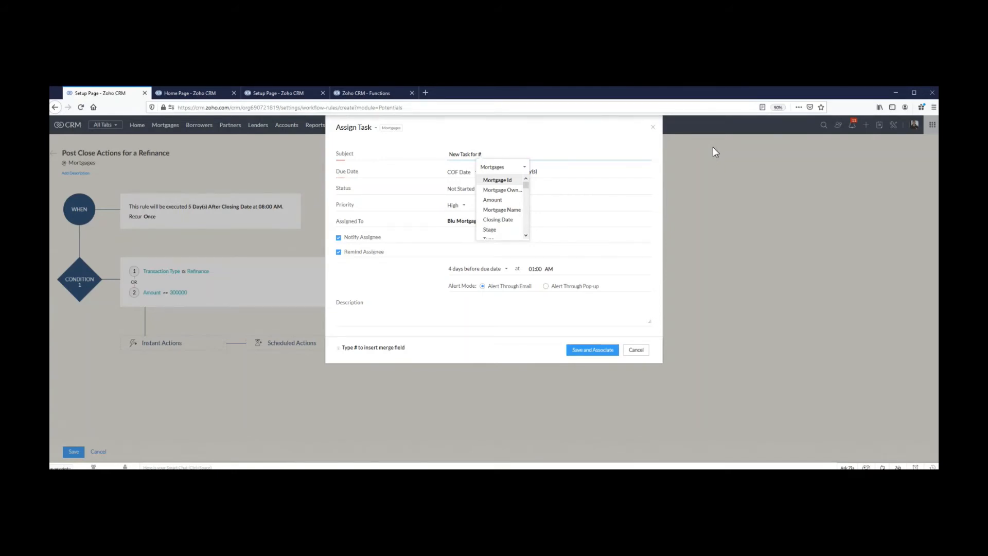
type("deal")
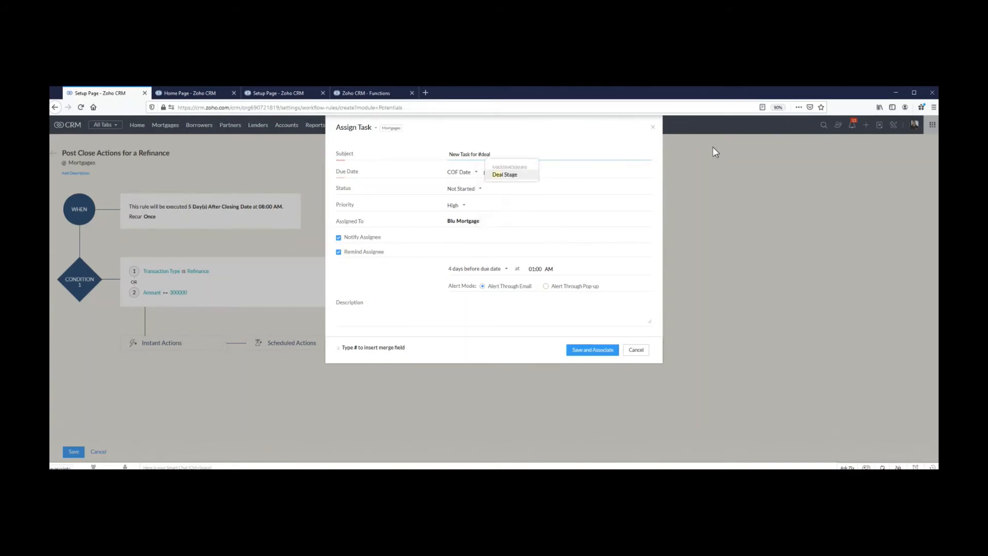
key("BackSpace")
key("BackSpace")
key("BackSpace")
key("BackSpace")
type("m")
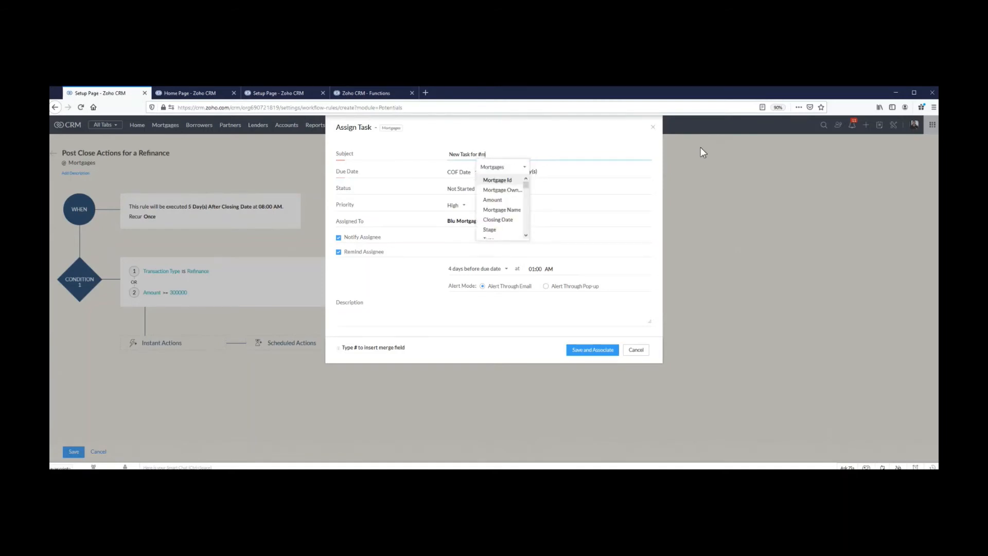
type("ortgage na")
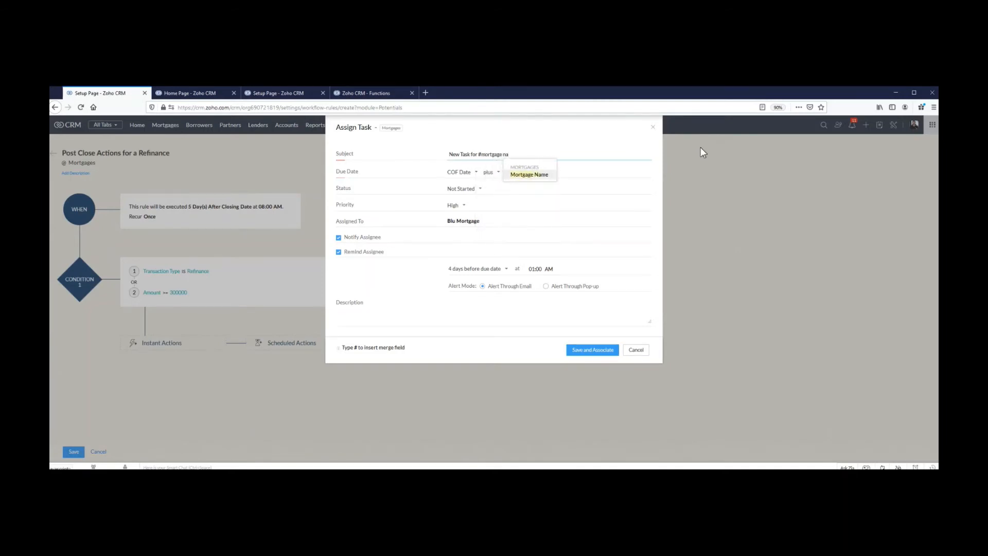
left_click(545, 175)
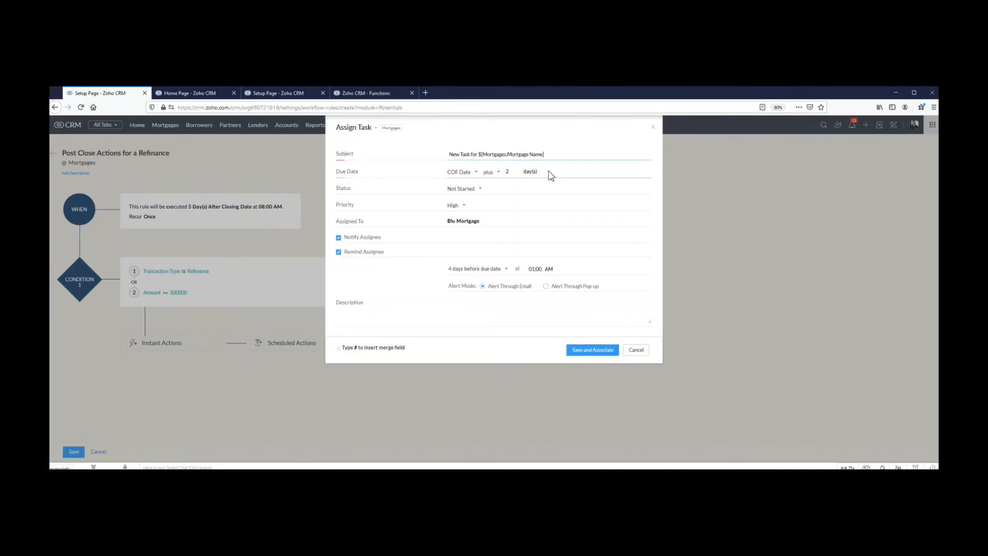
left_click(636, 350)
Try an instant Create Record action for a Mortgages record, adding and removing a Borrower Name field, and cancel it
left_click(185, 345)
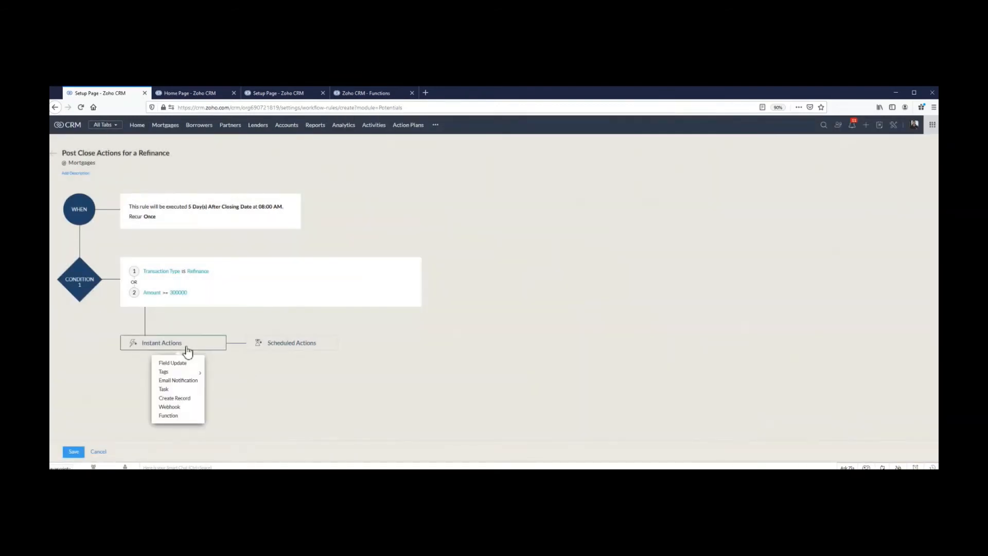
left_click(173, 400)
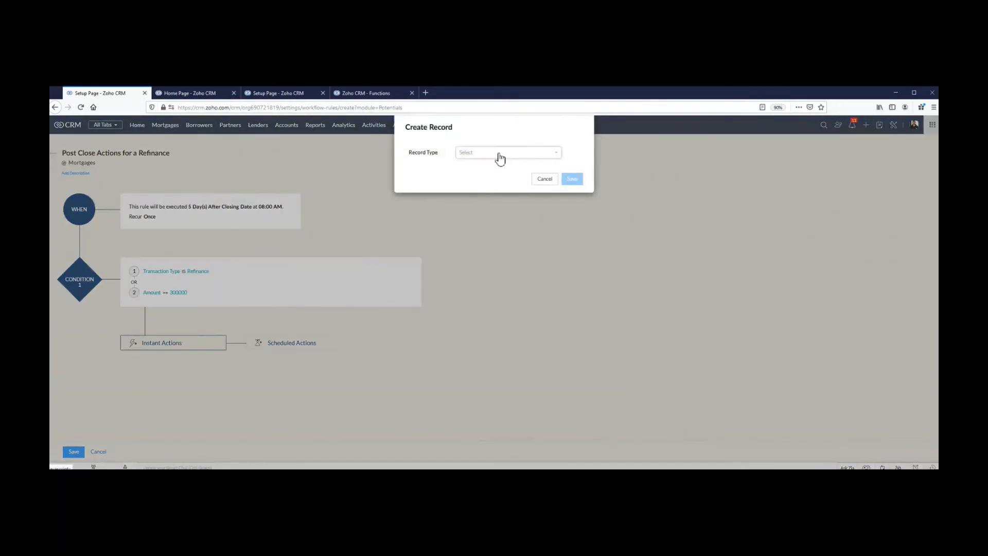
left_click(499, 155)
left_click(478, 181)
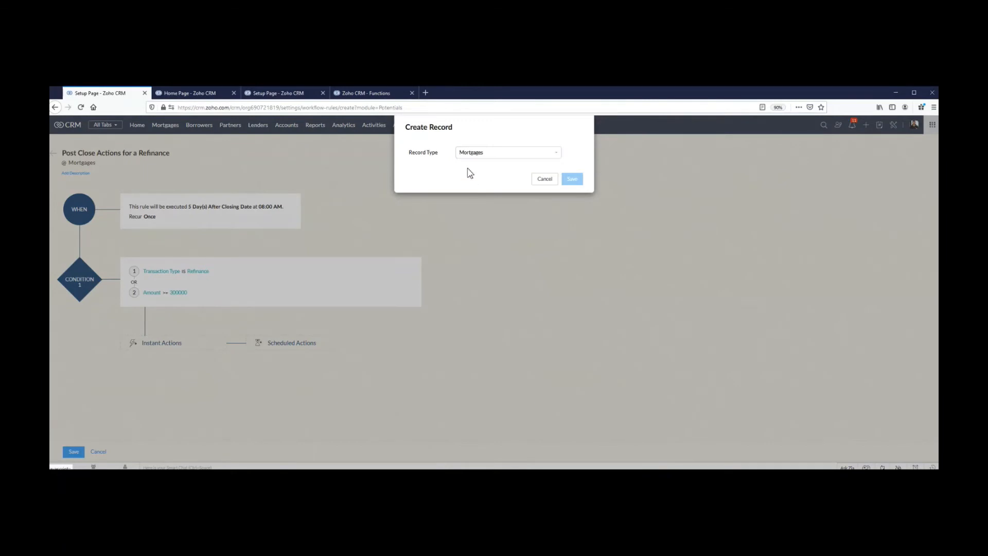
left_click(481, 192)
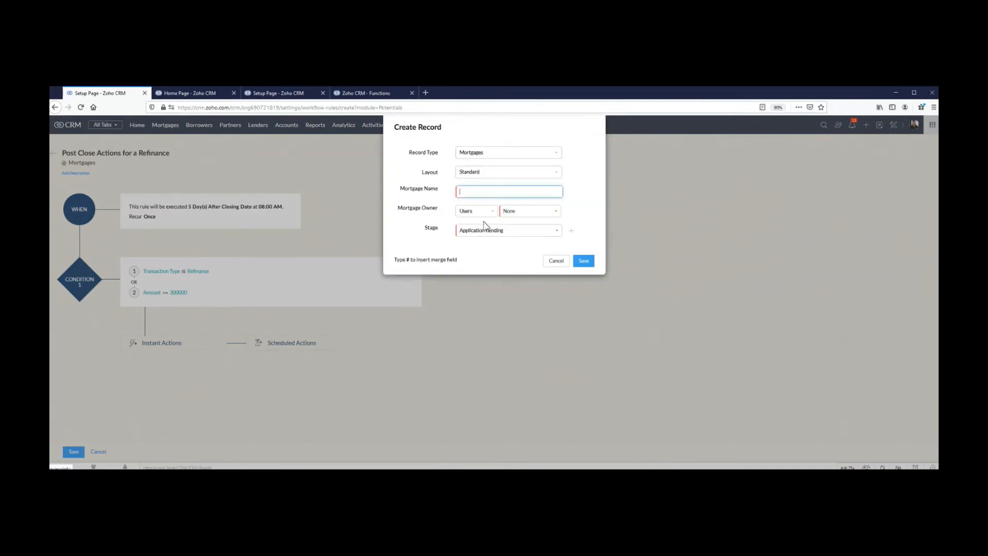
left_click(571, 230)
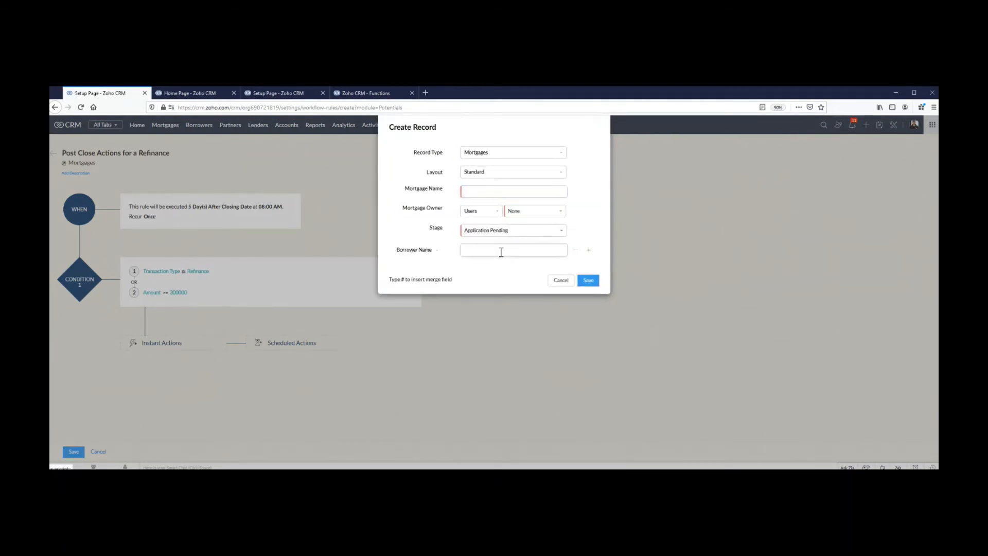
left_click(576, 251)
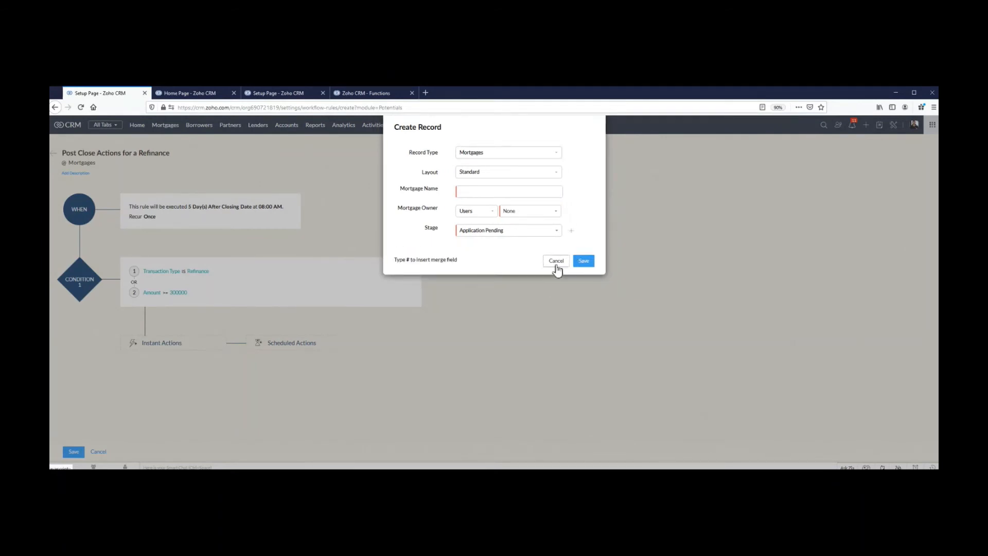
left_click(179, 357)
left_click(480, 153)
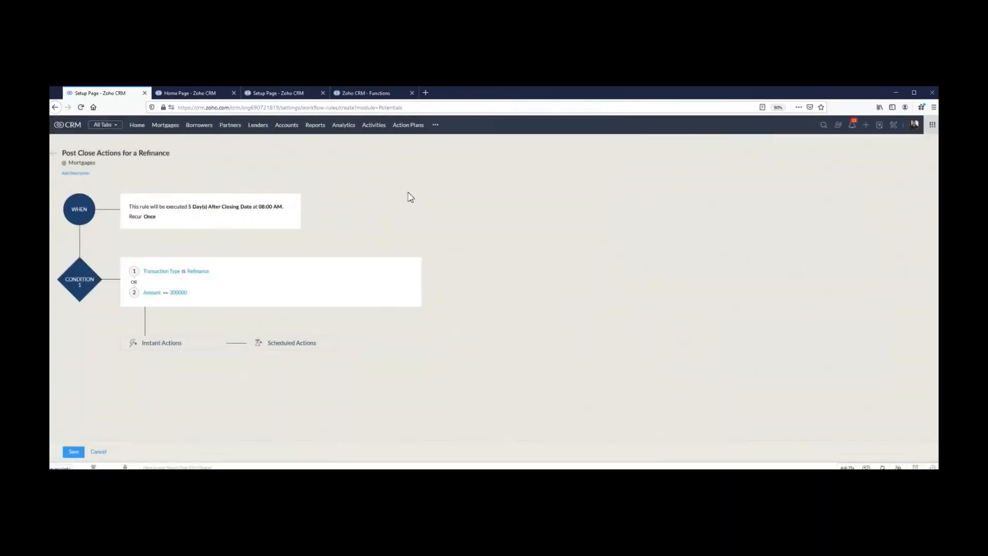
left_click(185, 350)
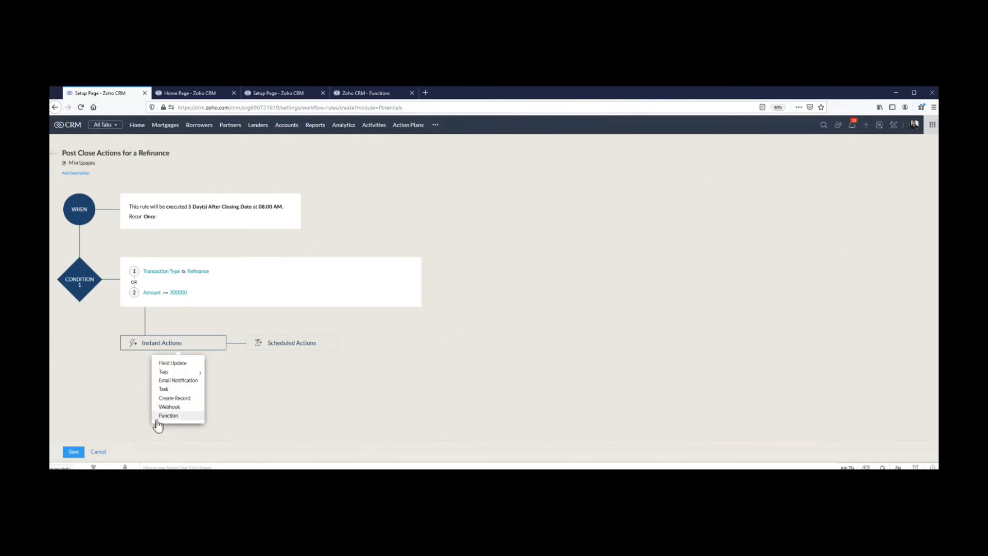
left_click(272, 418)
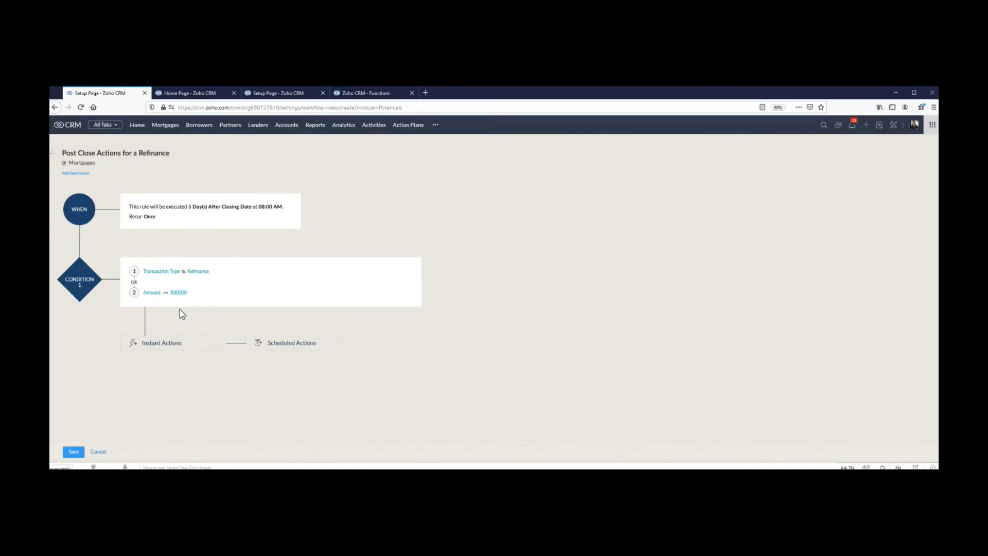
Set the rule's date-based execution to recur every year
left_click(288, 206)
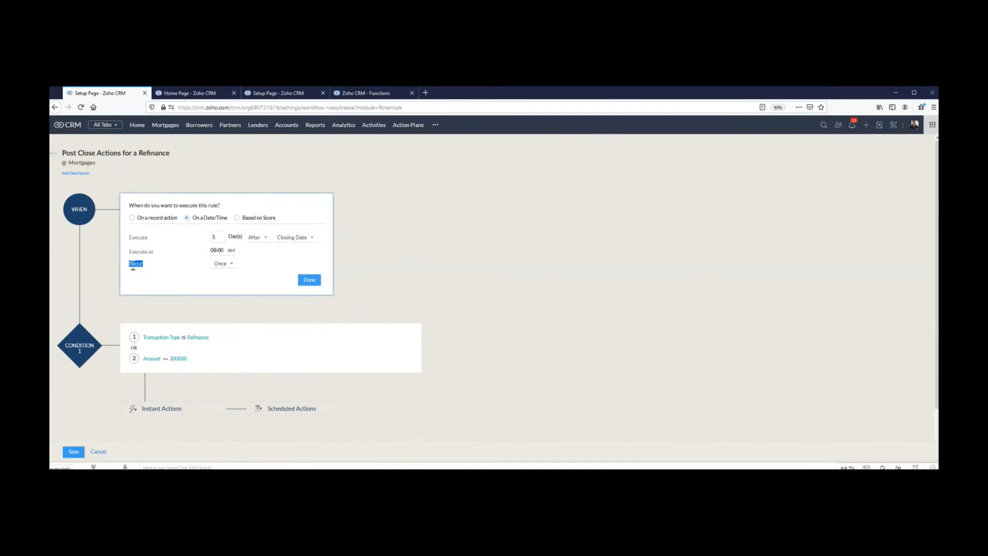
left_click(220, 264)
left_click(221, 287)
left_click(229, 267)
left_click(231, 297)
left_click(308, 281)
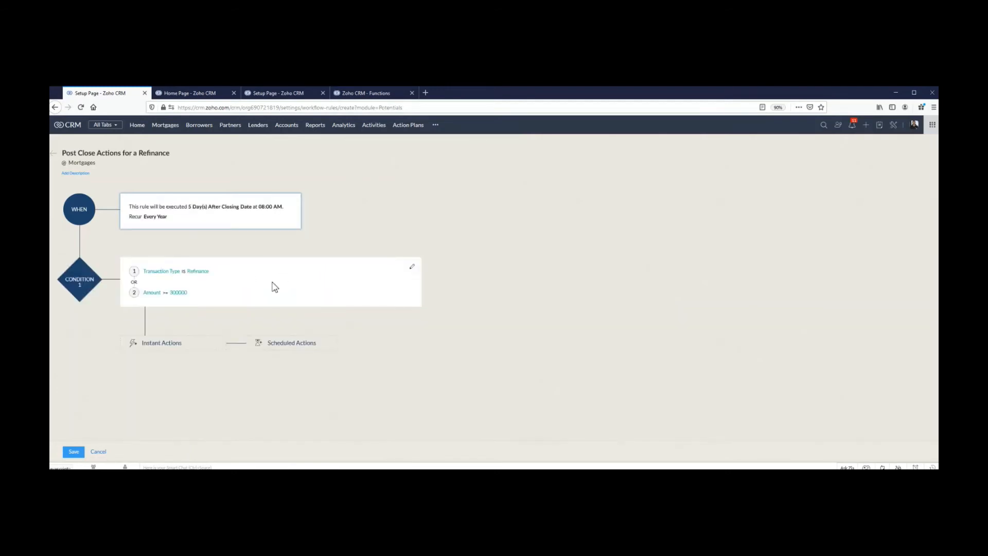
Add a third criterion based on Closing Date to the rule's first condition
left_click(413, 266)
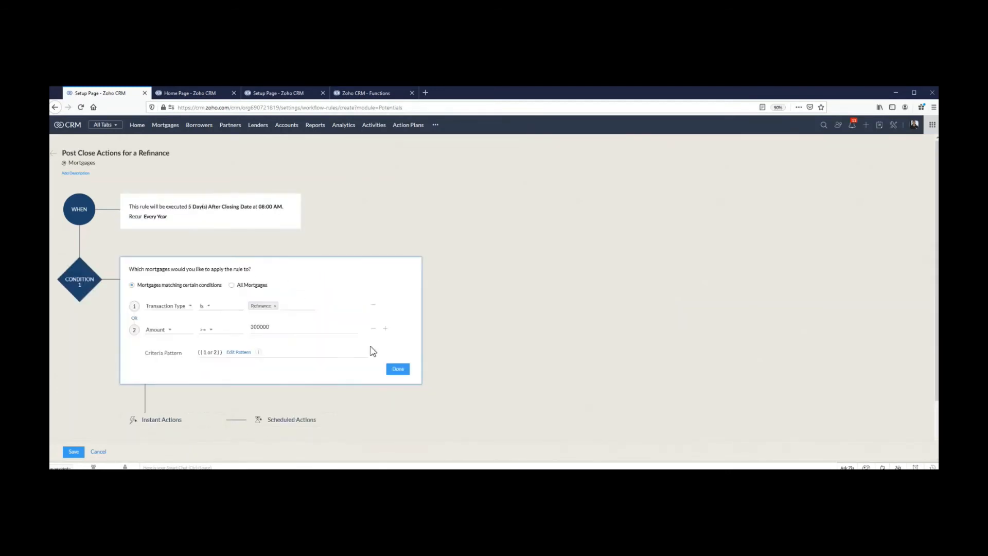
left_click(386, 329)
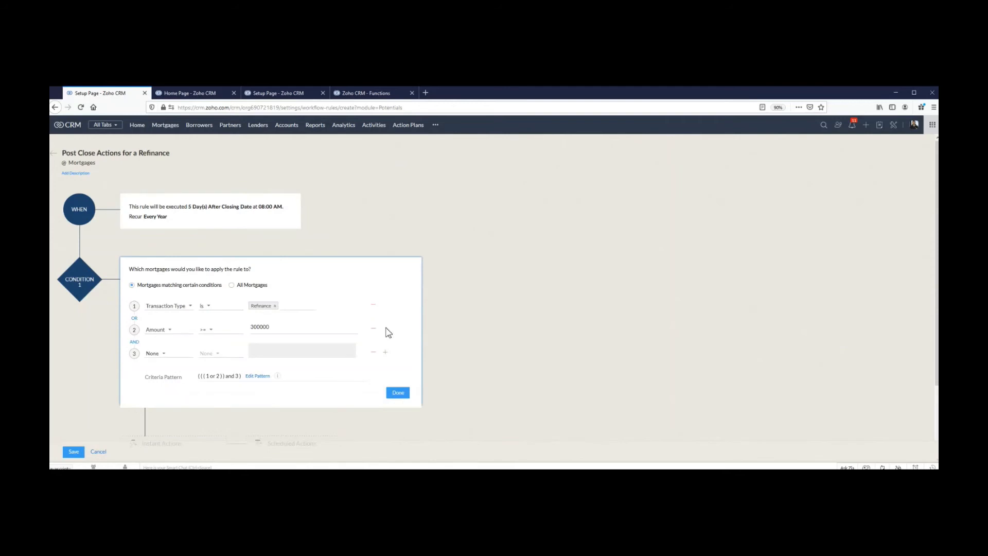
left_click(157, 353)
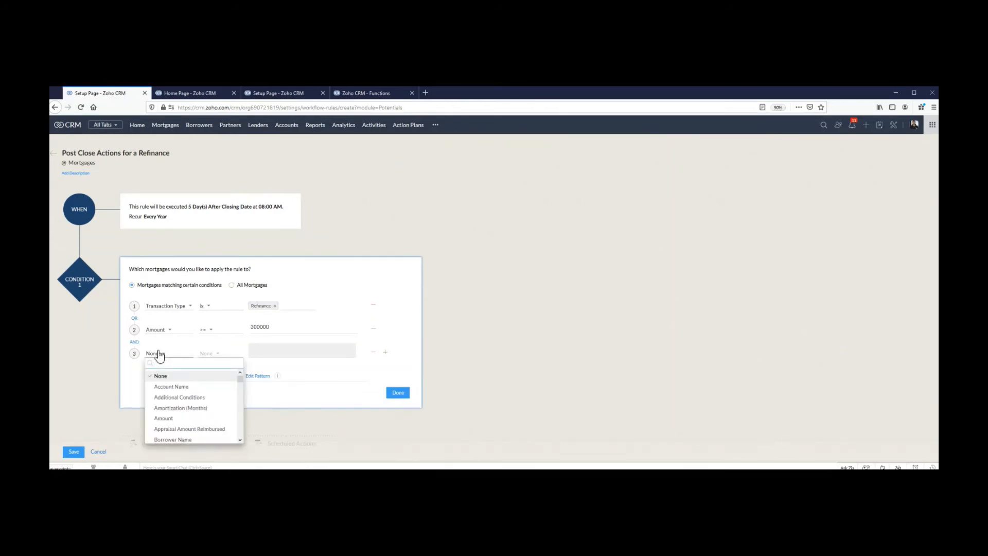
type("closi")
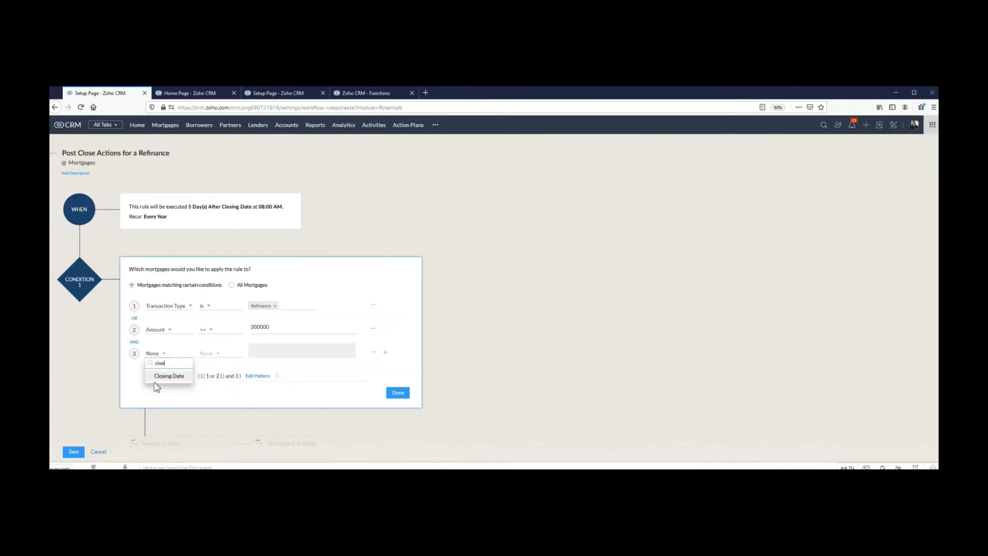
left_click(165, 376)
Set the Closing Date criterion to Age in Days <= 30
left_click(204, 353)
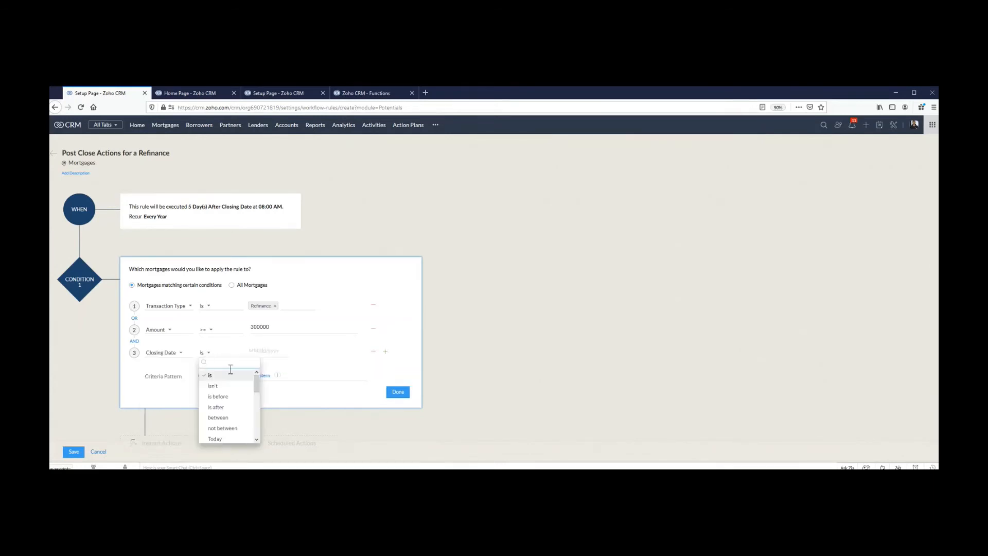
scroll(231, 380, "down", 1)
scroll(228, 391, "down", 5)
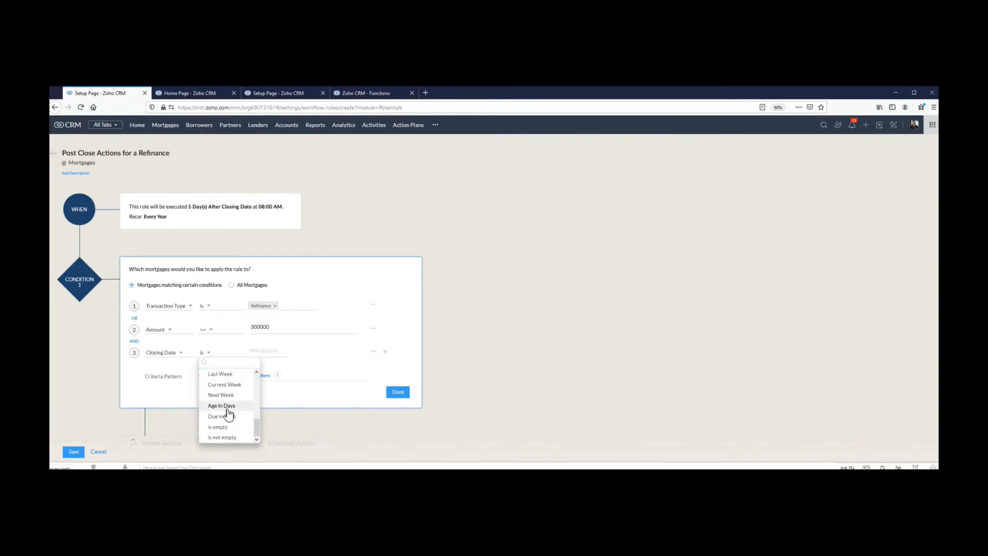
left_click(227, 407)
left_click(256, 351)
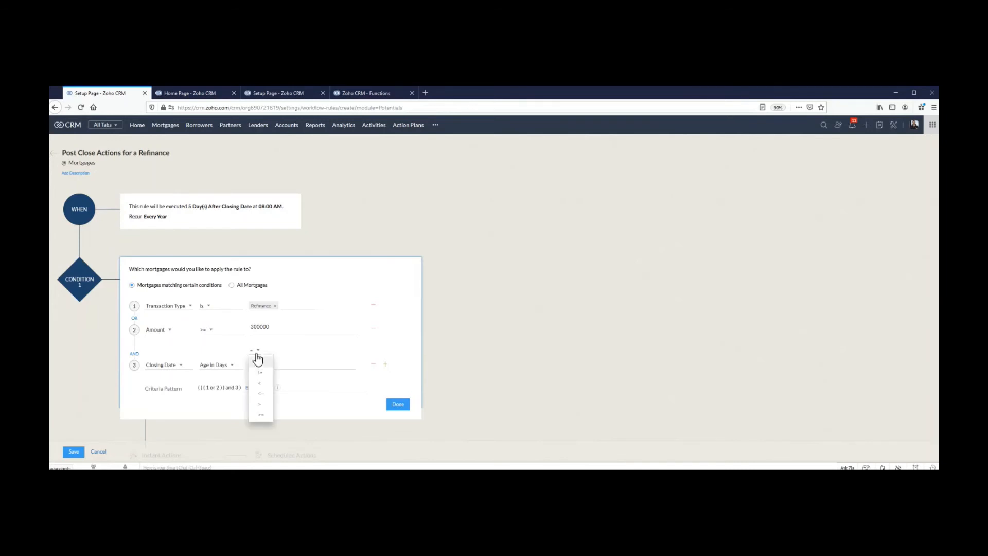
left_click(258, 359)
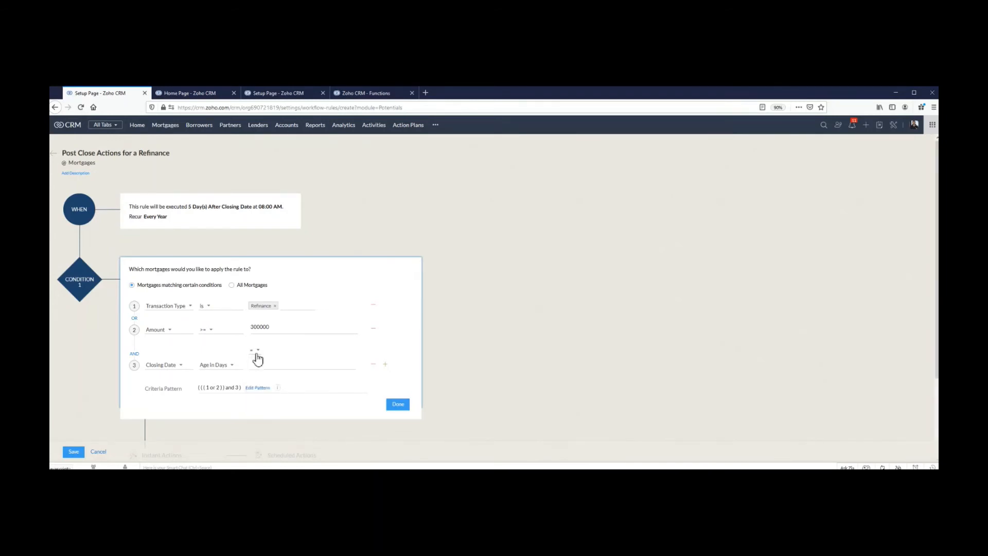
left_click(258, 359)
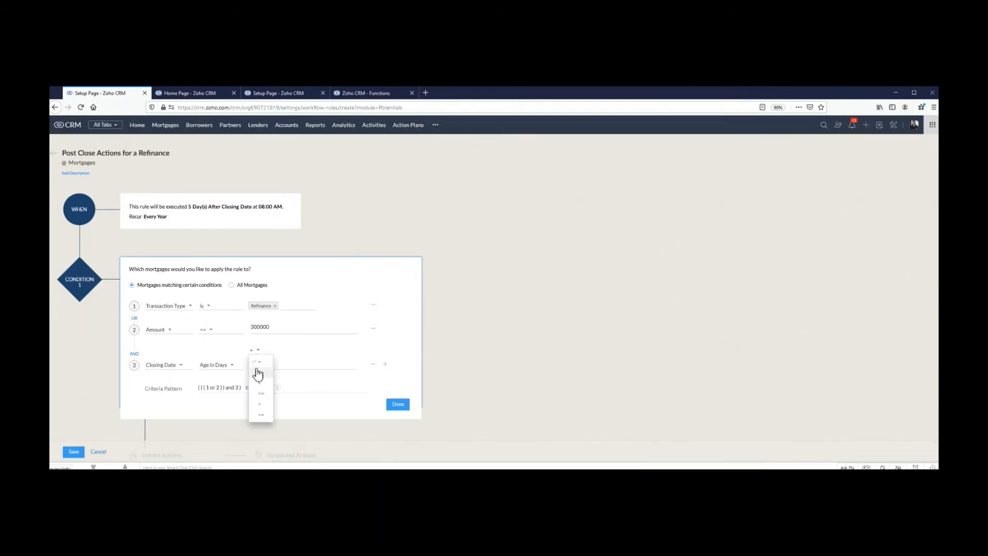
left_click(263, 399)
left_click(296, 364)
type("30")
Change the Closing Date criterion to Due in Days <= 30
left_click(220, 366)
left_click(228, 429)
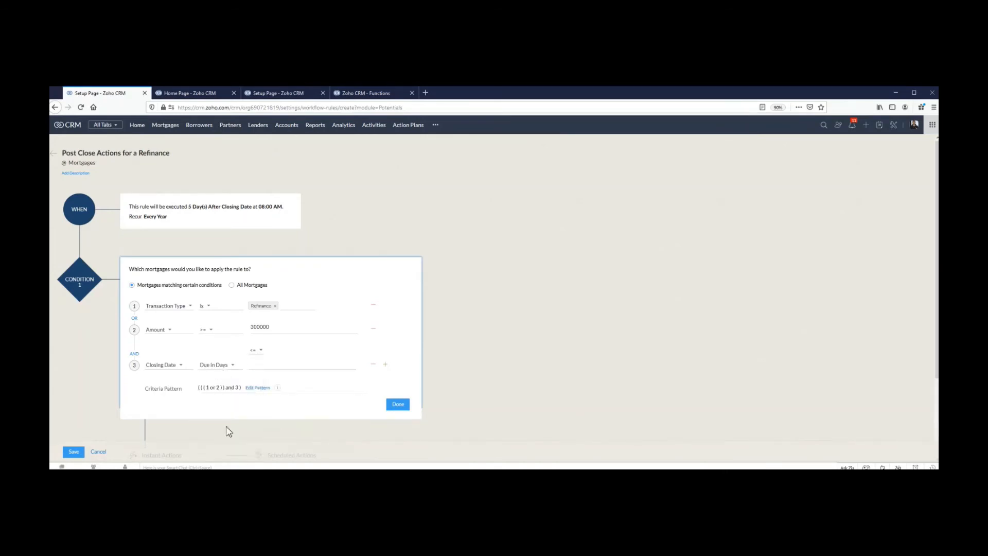
left_click(258, 358)
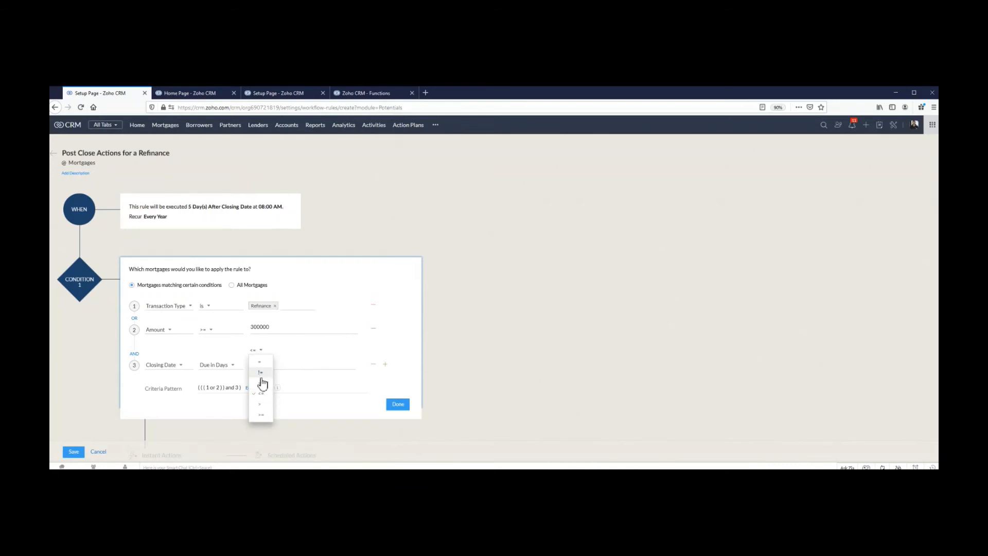
left_click(261, 393)
type("30")
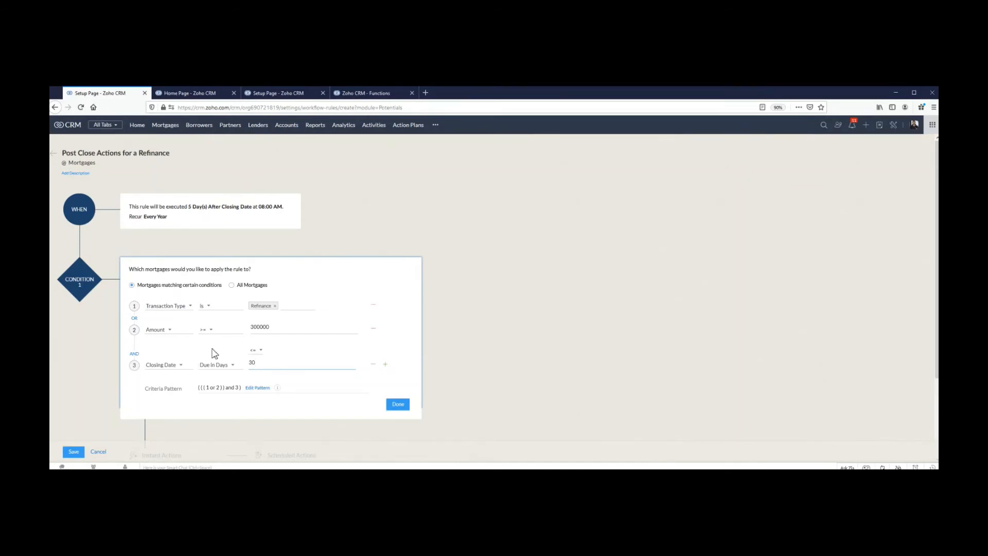
Remove the Closing Date criterion and finish editing the condition
left_click(373, 364)
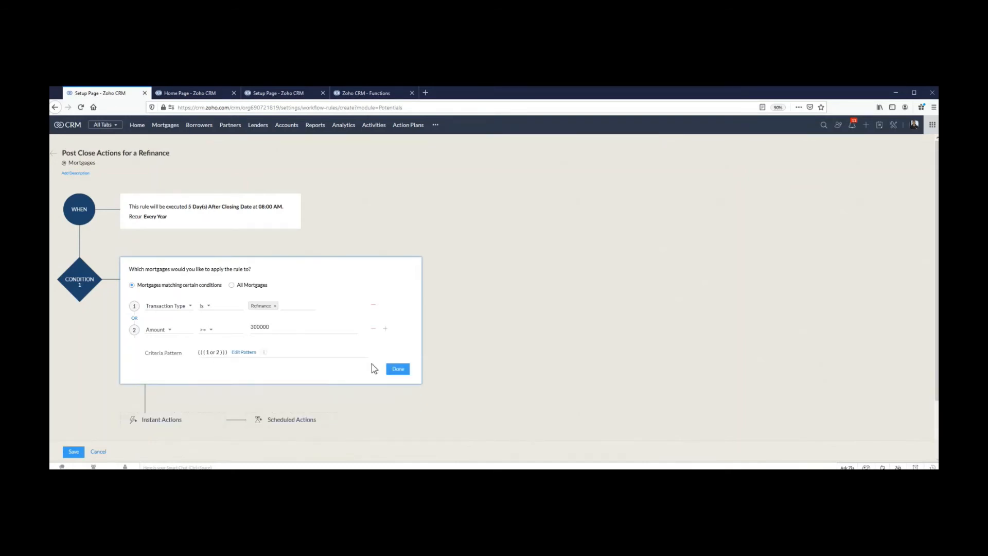
scroll(309, 381, "down", 1)
scroll(308, 381, "down", 2)
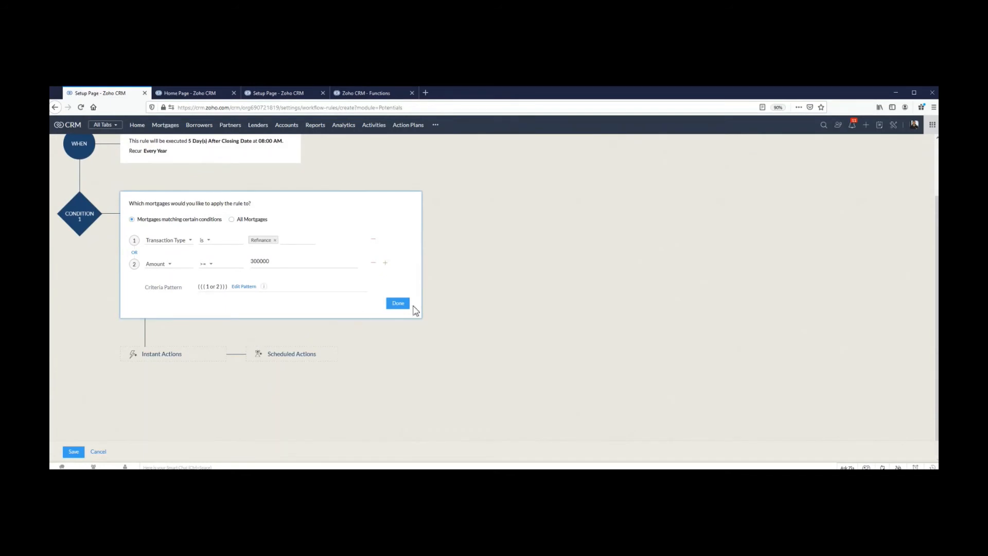
left_click(394, 305)
Create a scheduled action that executes 1 day after the rule trigger date
left_click(278, 346)
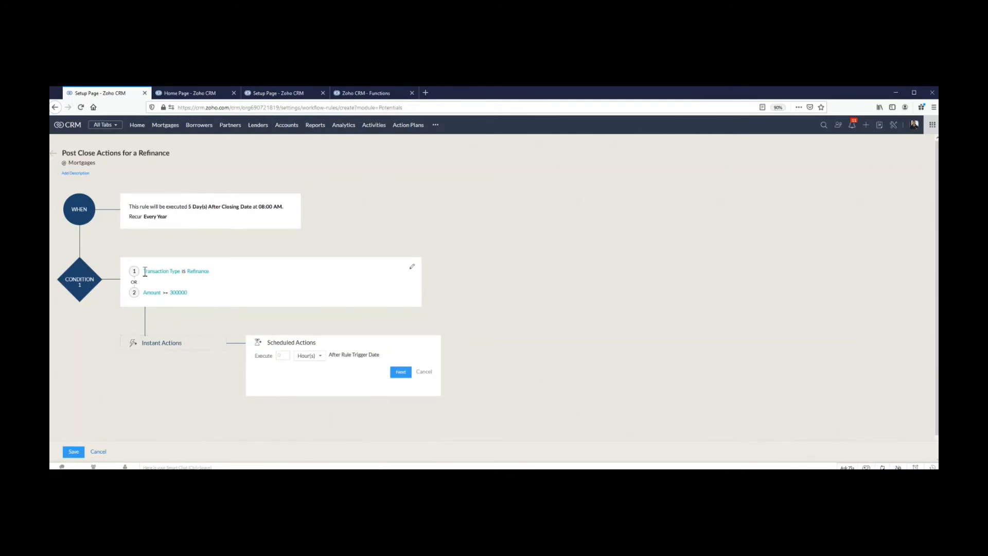
left_click(283, 355)
type("1")
left_click(309, 355)
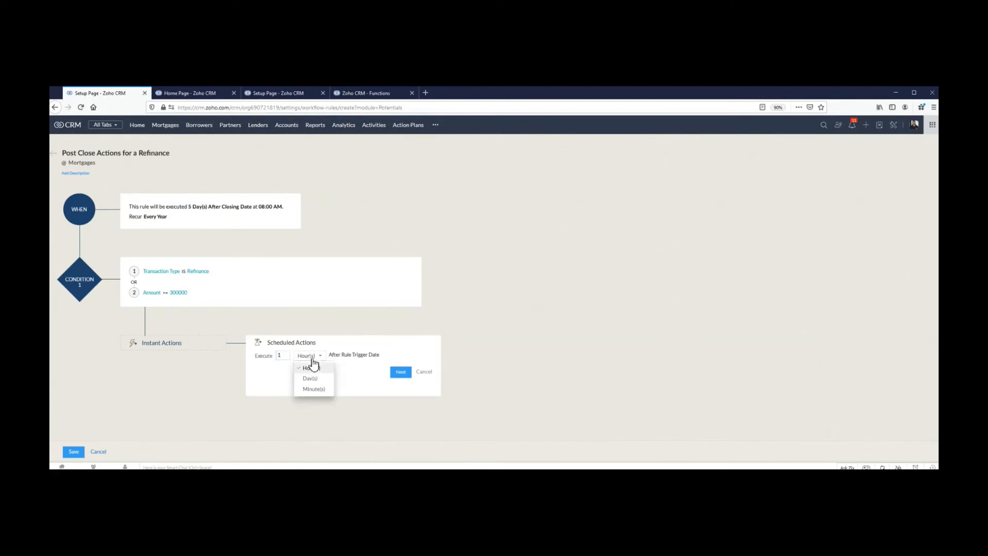
left_click(311, 389)
left_click(284, 356)
left_click(311, 356)
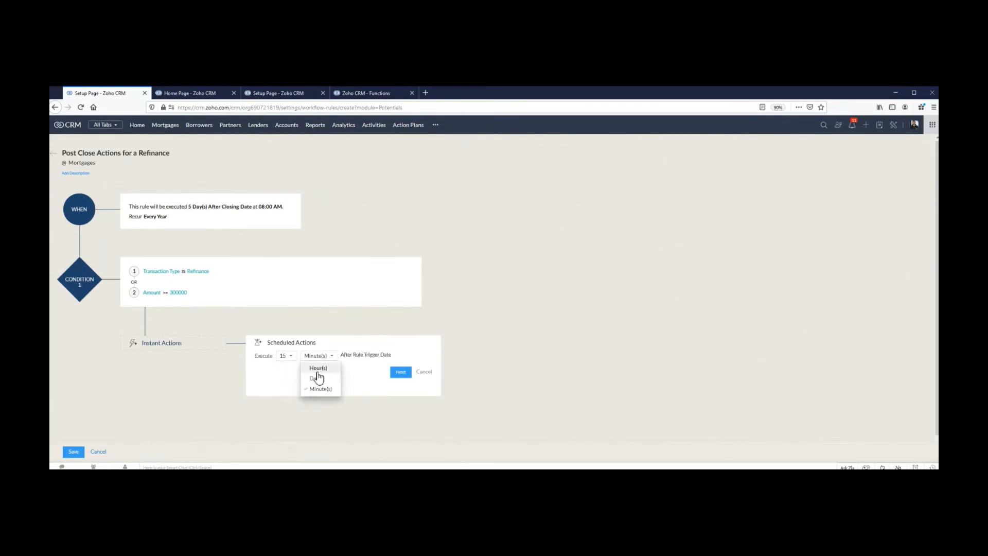
left_click(317, 379)
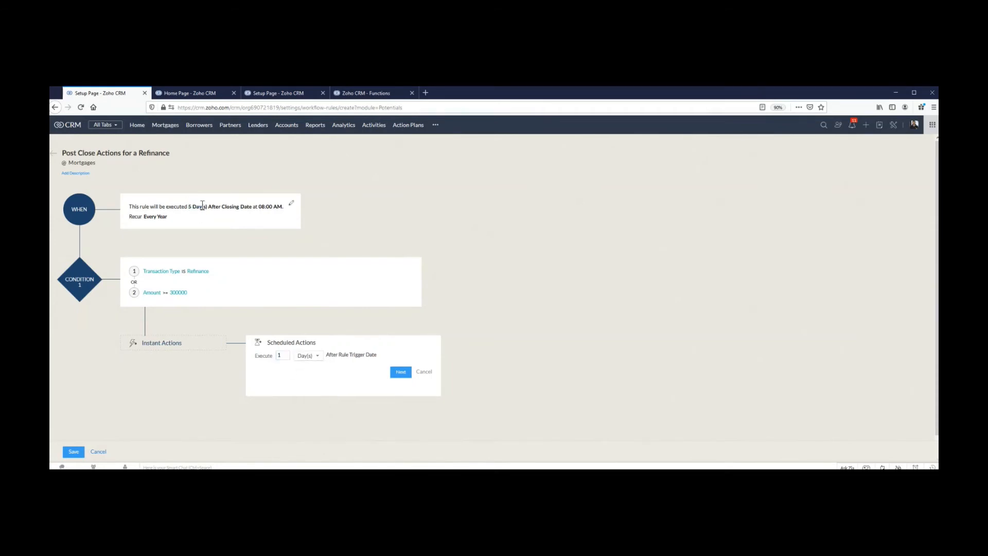
left_click(401, 372)
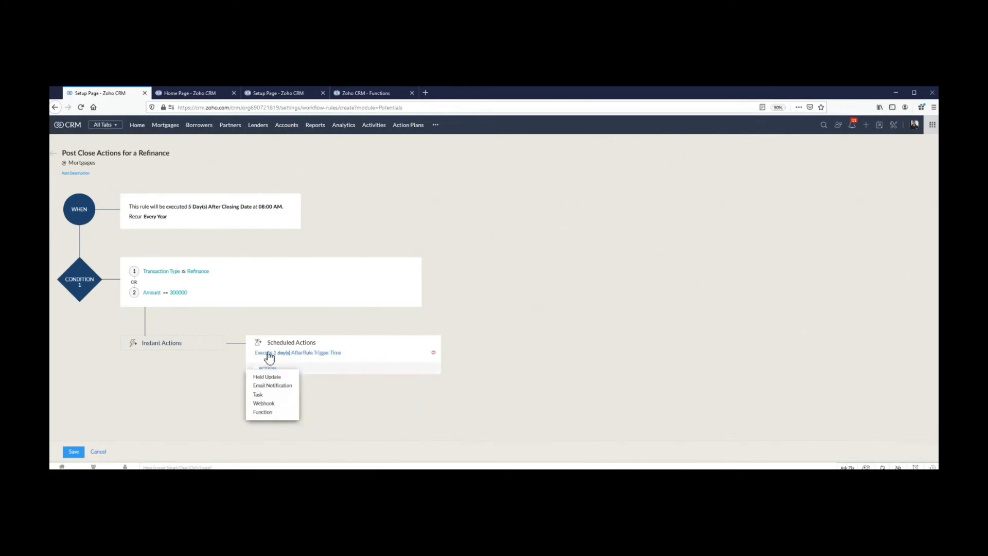
Associate the email notification "Notification To Client - Underwriting in Pr..." with the 1-day scheduled action
left_click(276, 386)
left_click(482, 201)
left_click(602, 284)
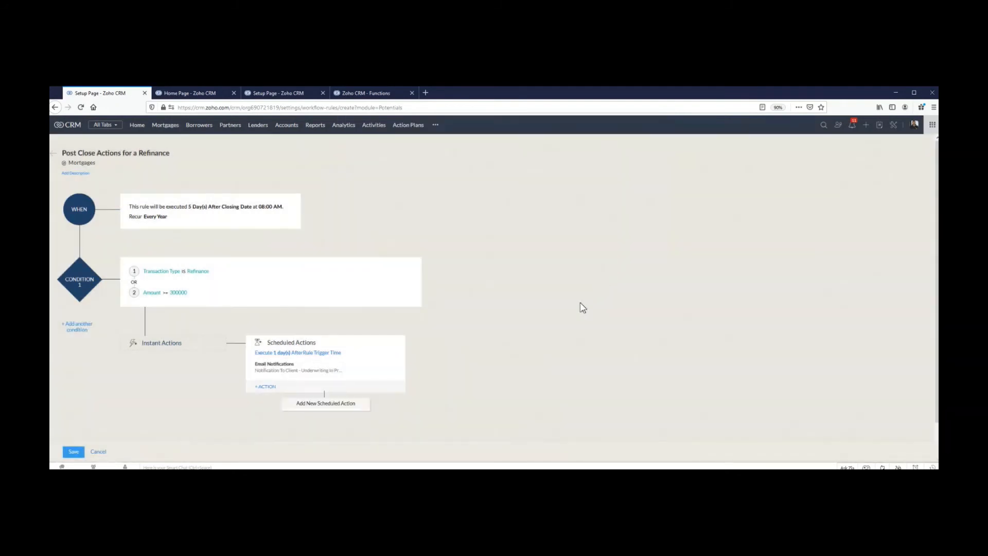
Try adding a second scheduled action that executes 2 days after the rule trigger date, and delete it
scroll(301, 397, "down", 1)
left_click(309, 373)
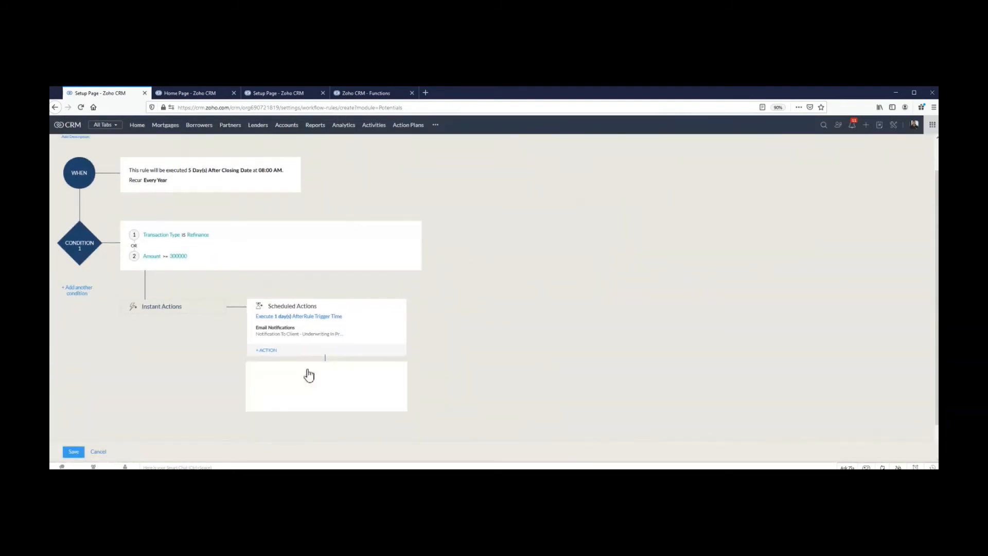
left_click(282, 371)
type("2")
left_click(308, 371)
left_click(306, 395)
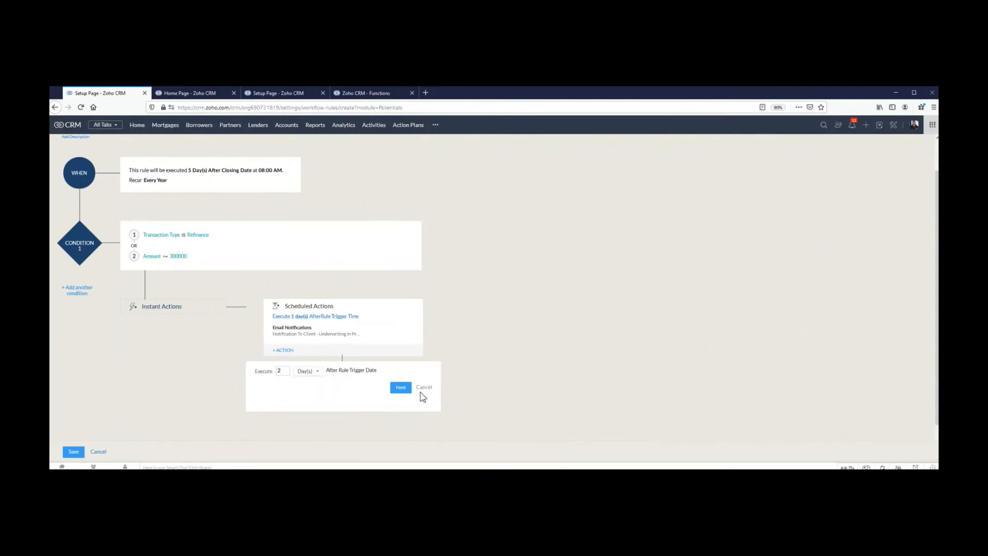
left_click(401, 388)
left_click(268, 385)
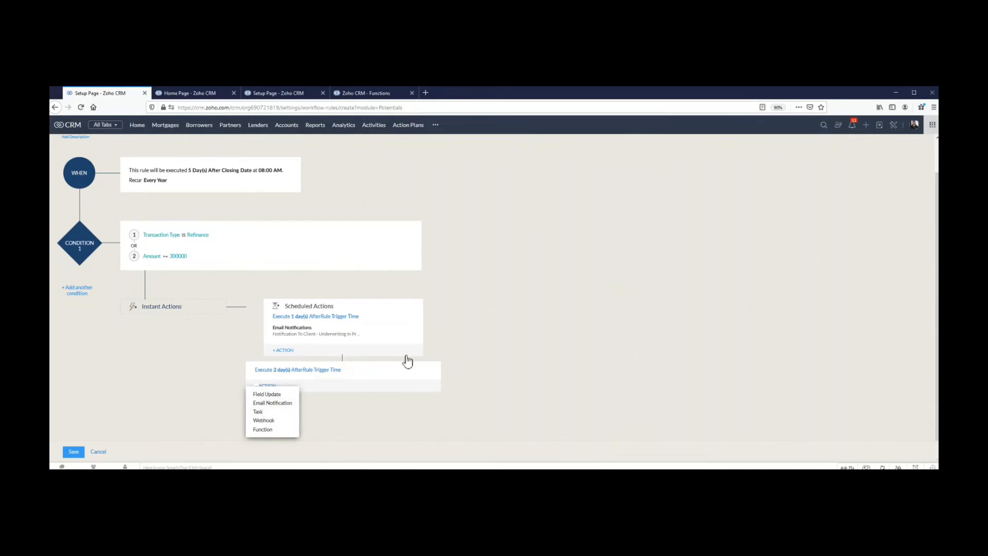
left_click(433, 370)
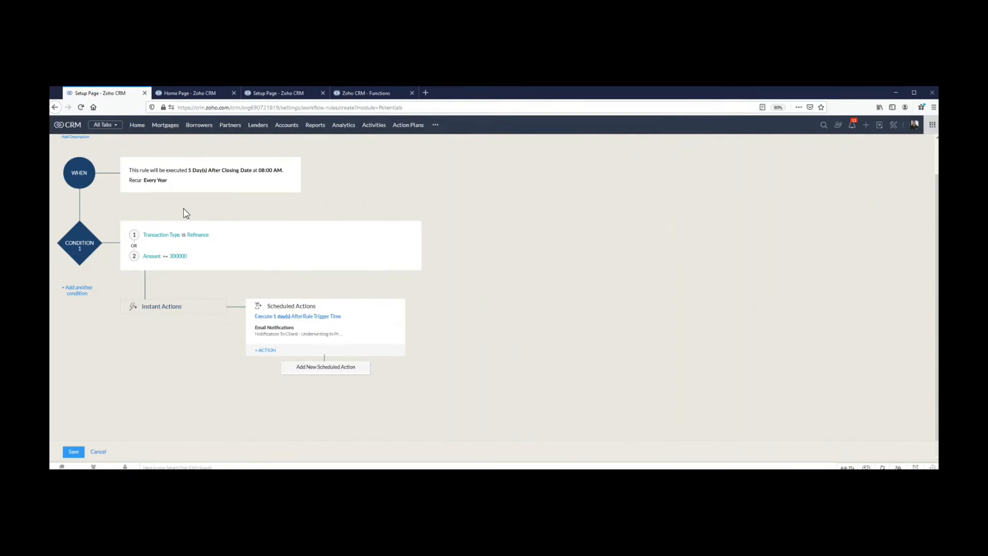
Add a second condition to the Post Close Actions for a Refinance rule
scroll(206, 237, "up", 1)
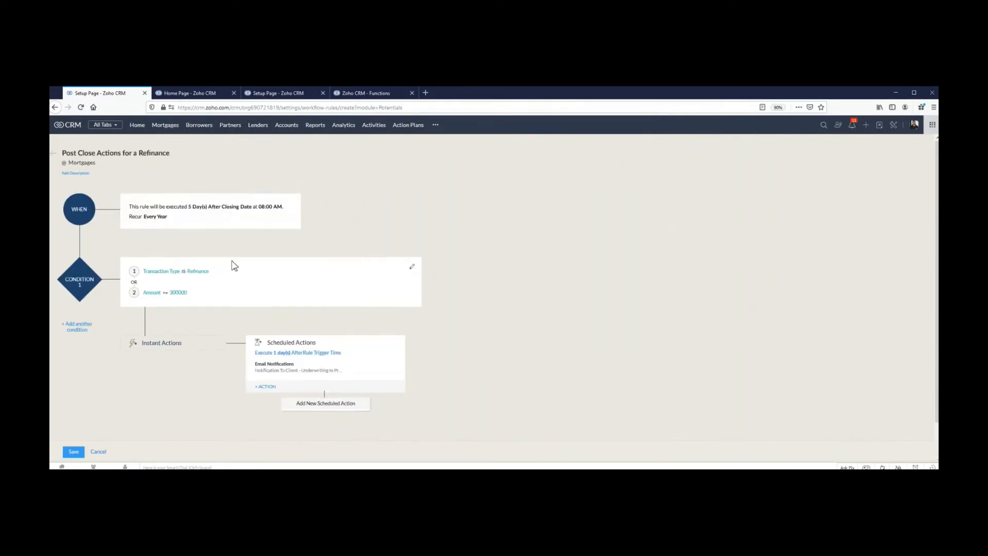
scroll(247, 291, "down", 1)
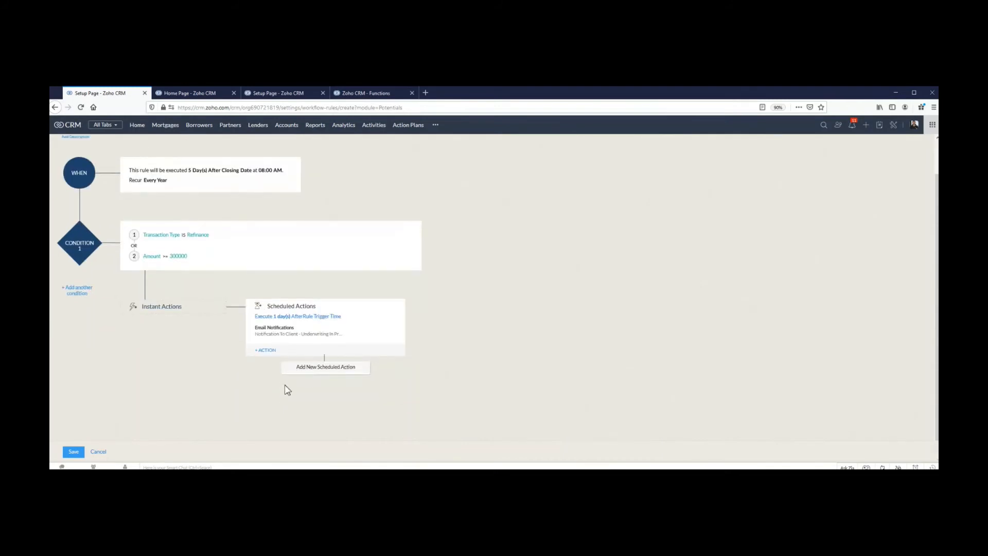
scroll(285, 390, "up", 1)
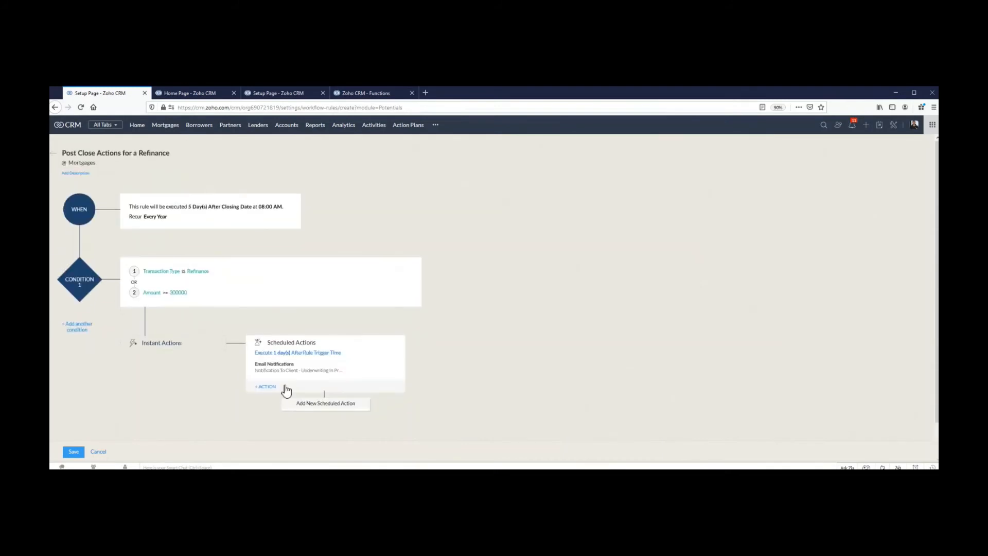
left_click(79, 330)
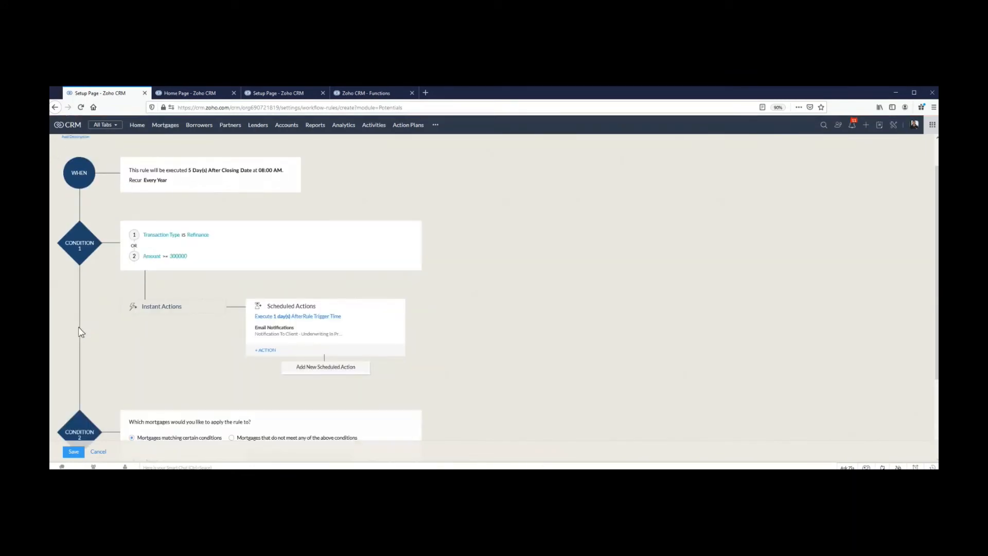
scroll(93, 316, "down", 3)
scroll(104, 313, "up", 2)
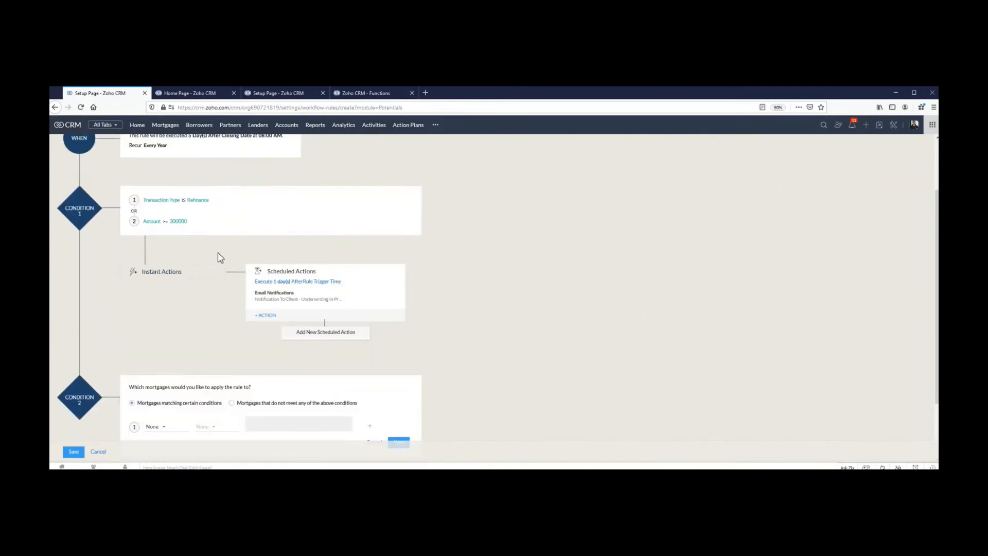
scroll(220, 309, "down", 2)
Set the second condition's criterion to Transaction Type is Purchase and finish the condition
left_click(162, 354)
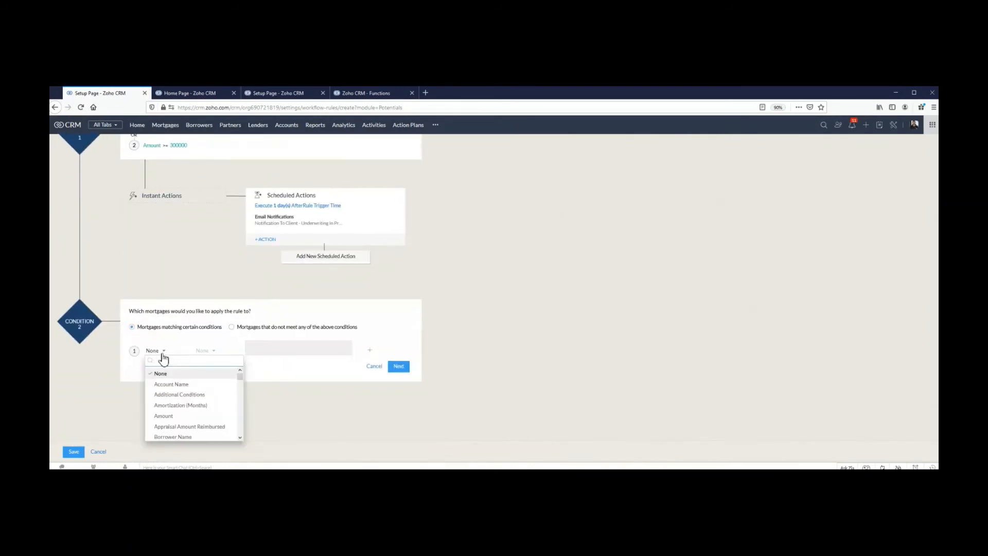
type("mort")
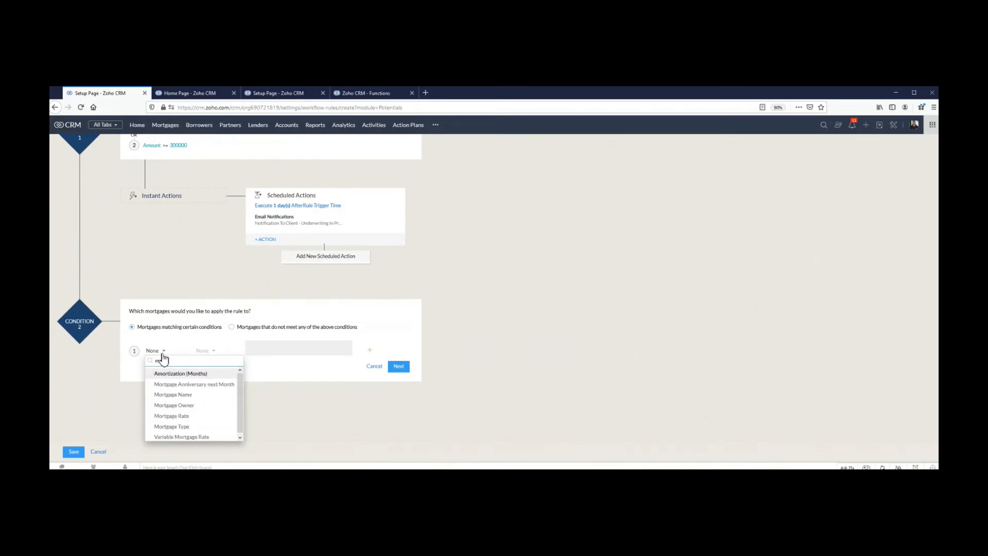
key("BackSpace")
key("BackSpace")
key("BackSpace")
key("BackSpace")
type("trans")
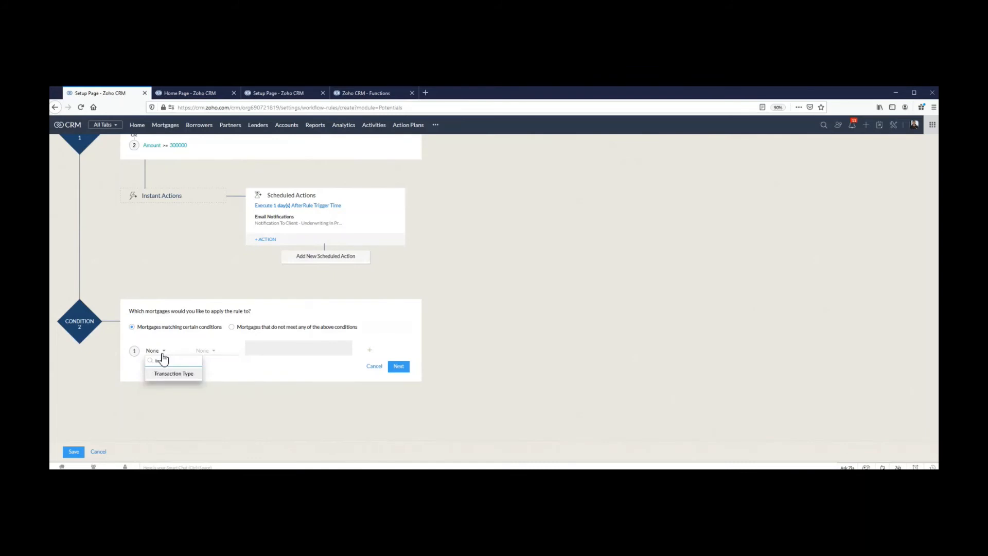
left_click(175, 374)
left_click(203, 352)
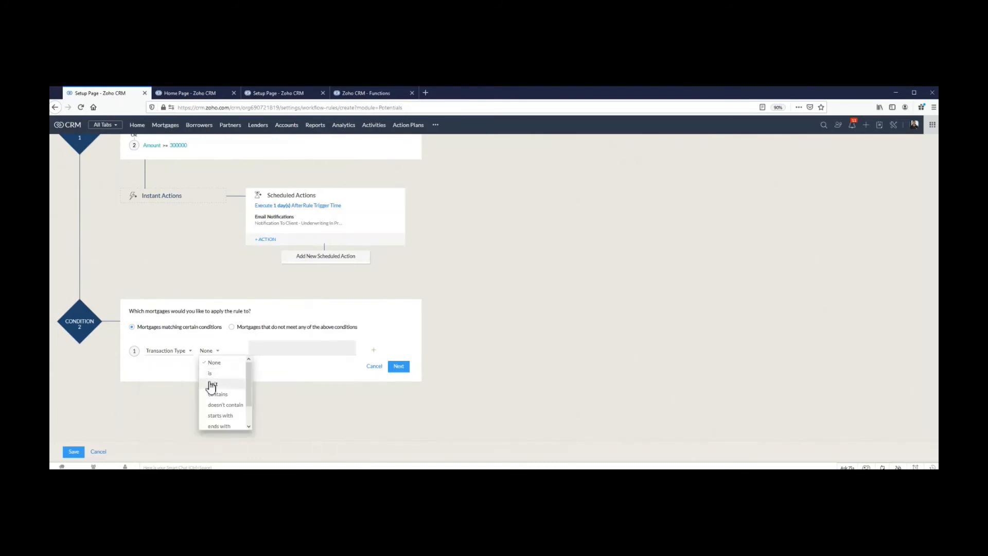
left_click(208, 370)
left_click(259, 351)
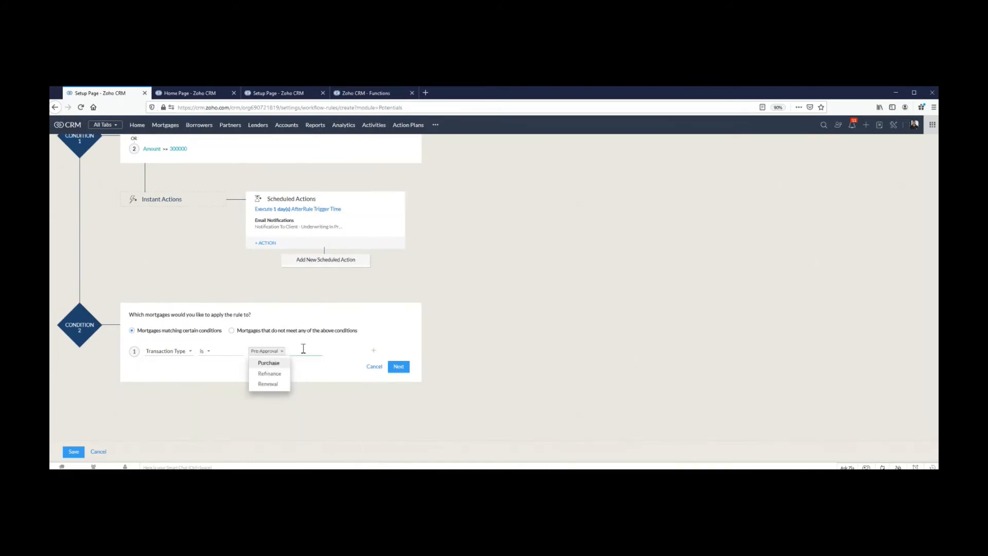
left_click(283, 375)
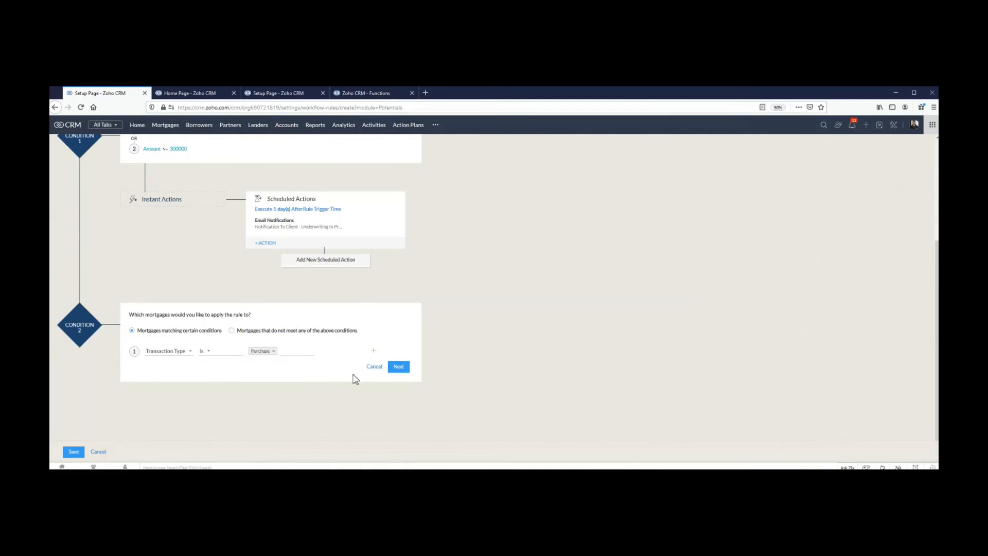
left_click(398, 367)
Associate the field update "Date Underwriting Began" as an instant action of the Purchase condition
mouse_move(148, 400)
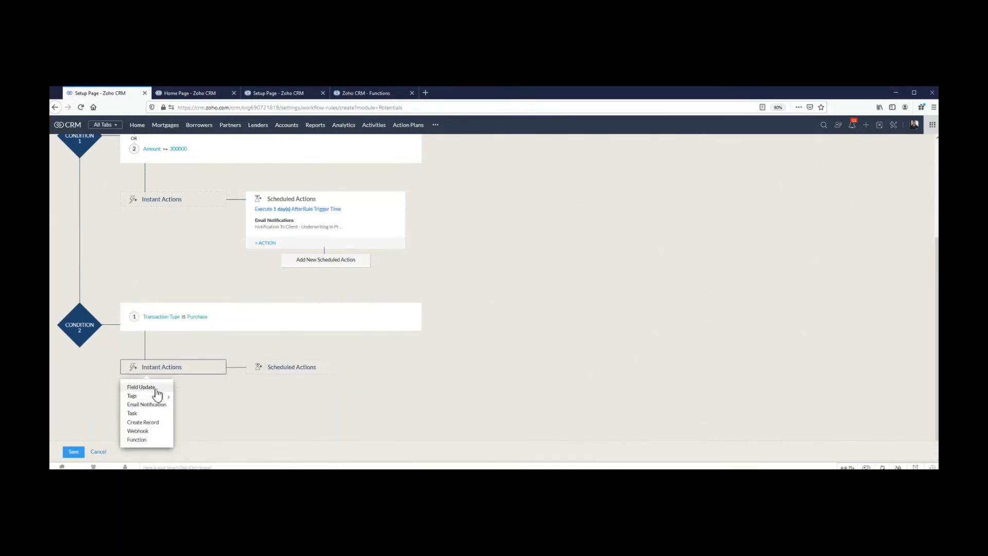
left_click(141, 387)
left_click(385, 188)
left_click(356, 230)
Add a further condition that applies to mortgages that do not meet any of the above conditions
scroll(71, 381, "down", 1)
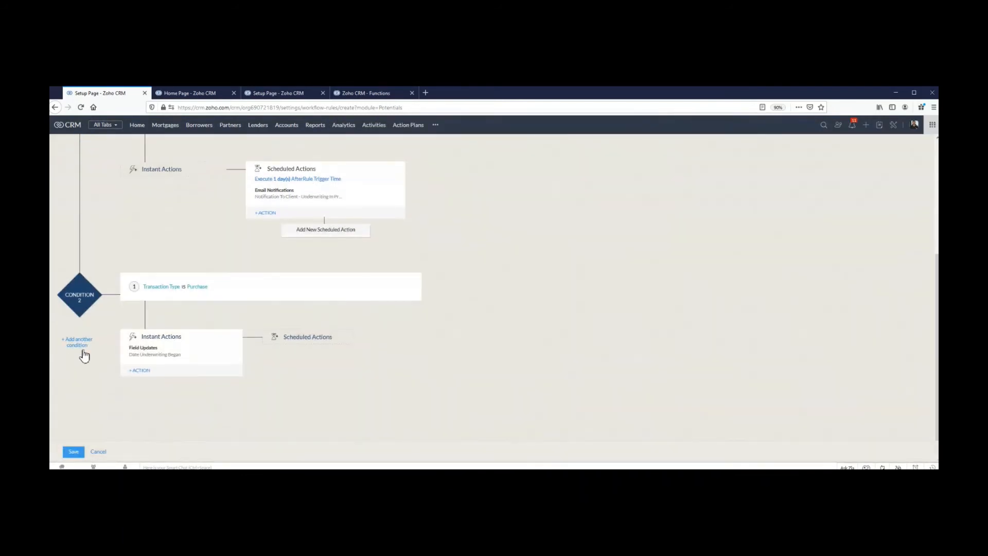
scroll(82, 339, "down", 2)
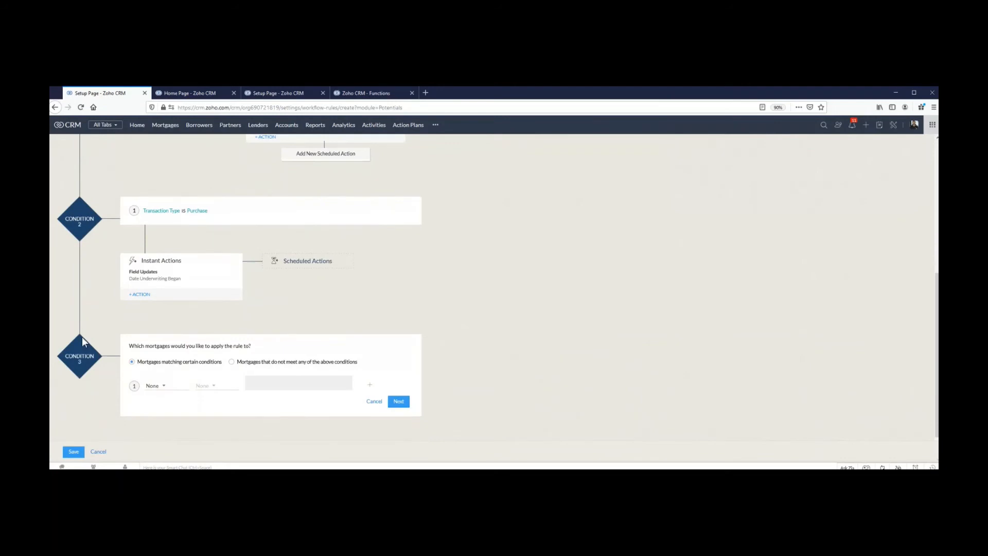
scroll(81, 336, "down", 1)
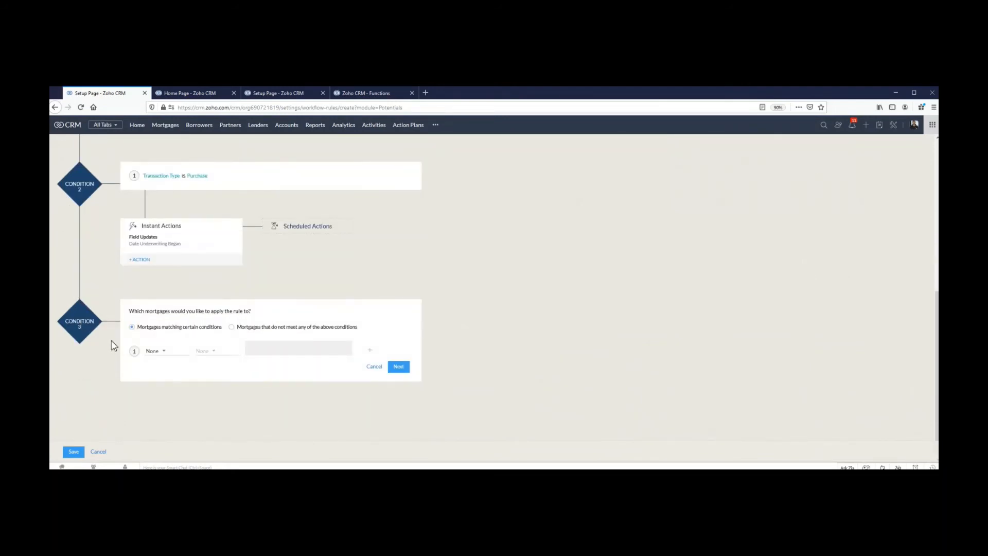
left_click(234, 330)
left_click(233, 352)
left_click_drag(239, 353, 369, 356)
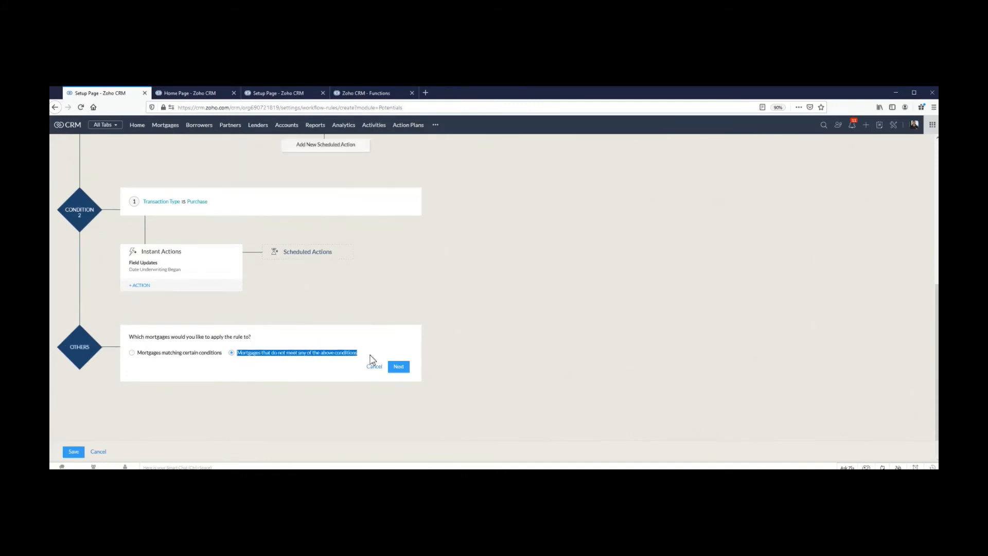
left_click(371, 361)
left_click(403, 367)
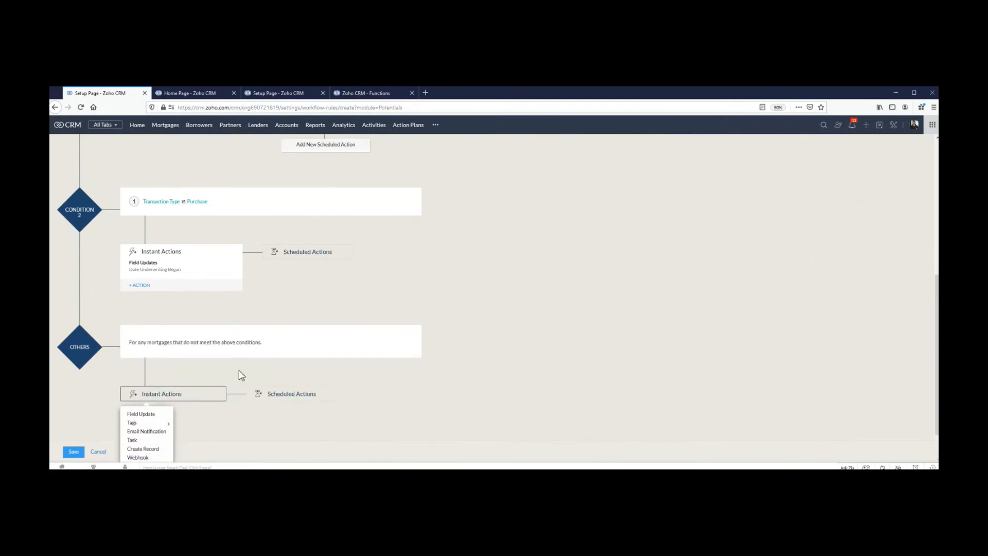
Review the rule's trigger, conditions and actions, and discard the rule without saving it
scroll(240, 376, "up", 8)
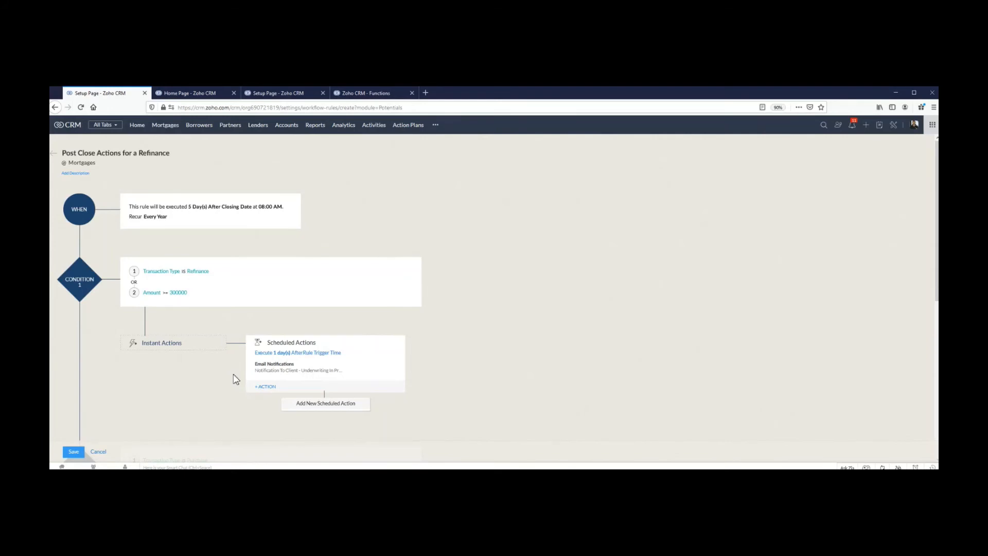
scroll(274, 344, "down", 2)
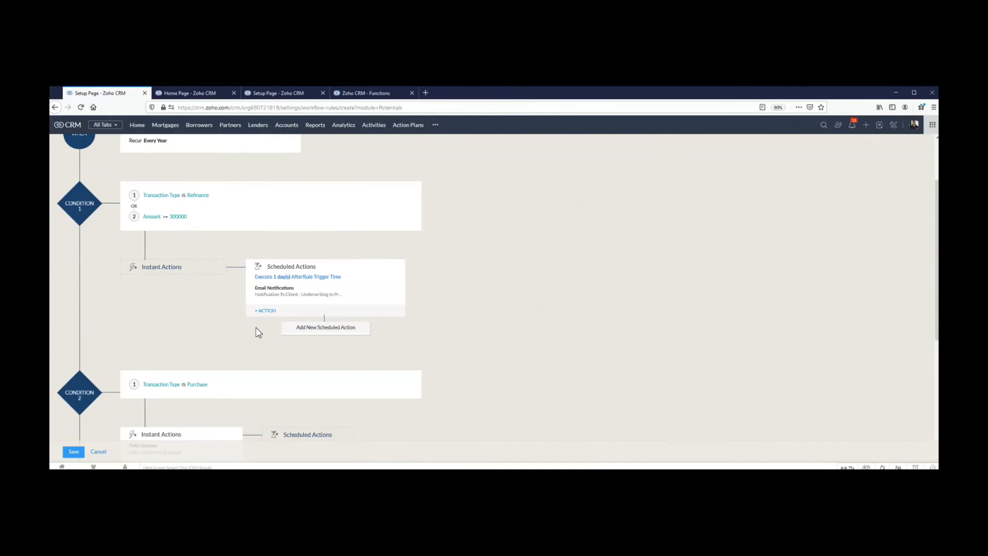
scroll(256, 329, "up", 1)
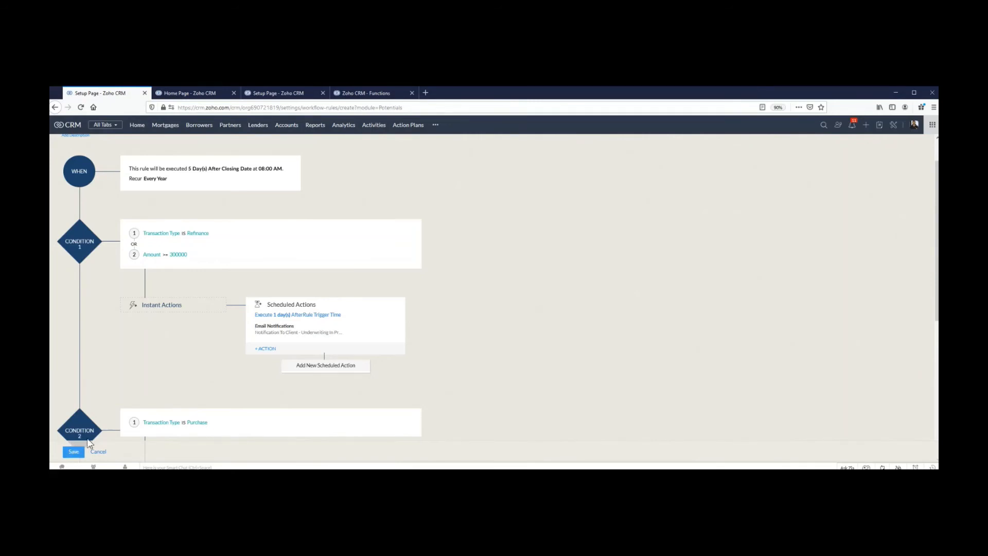
left_click(98, 453)
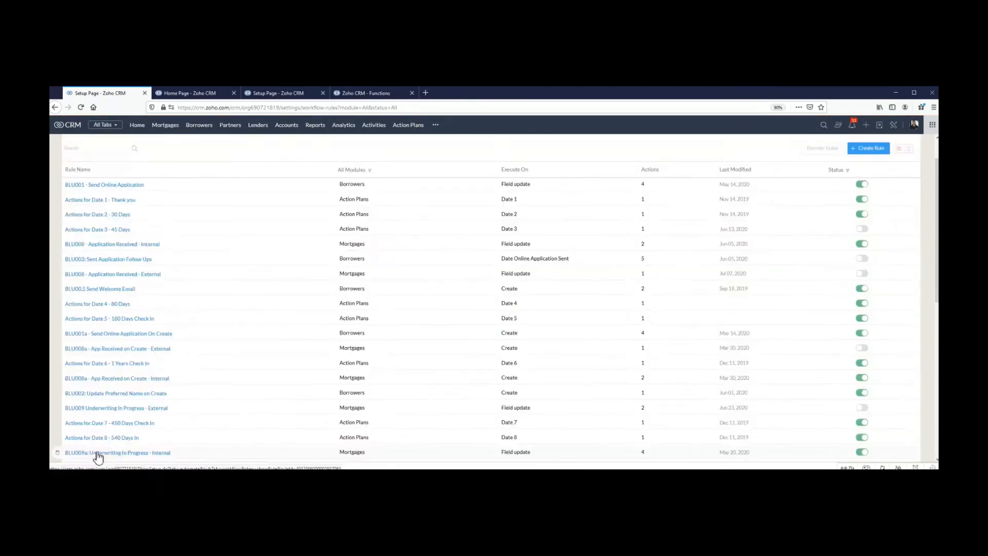
Filter the workflow rules list to the Borrowers module
left_click(418, 233)
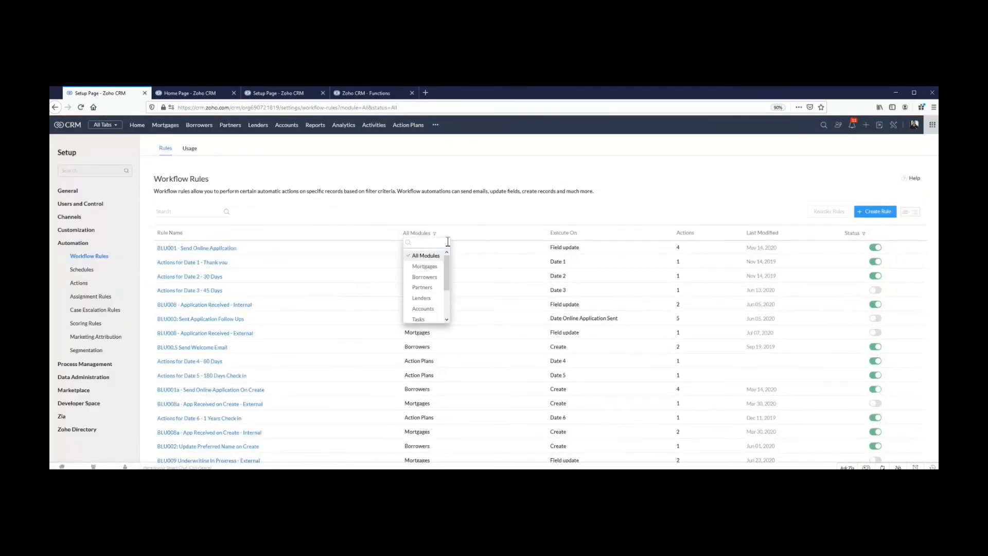
type("borrower")
left_click(422, 256)
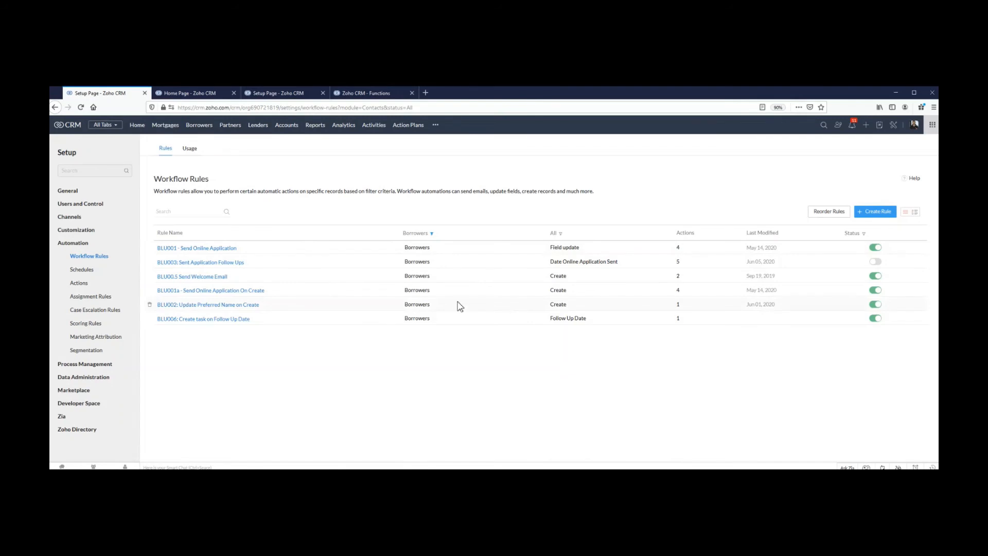
Open the rule "BLU002: Update Preferred Name on Create" and examine its trigger and First Name condition
left_click(201, 307)
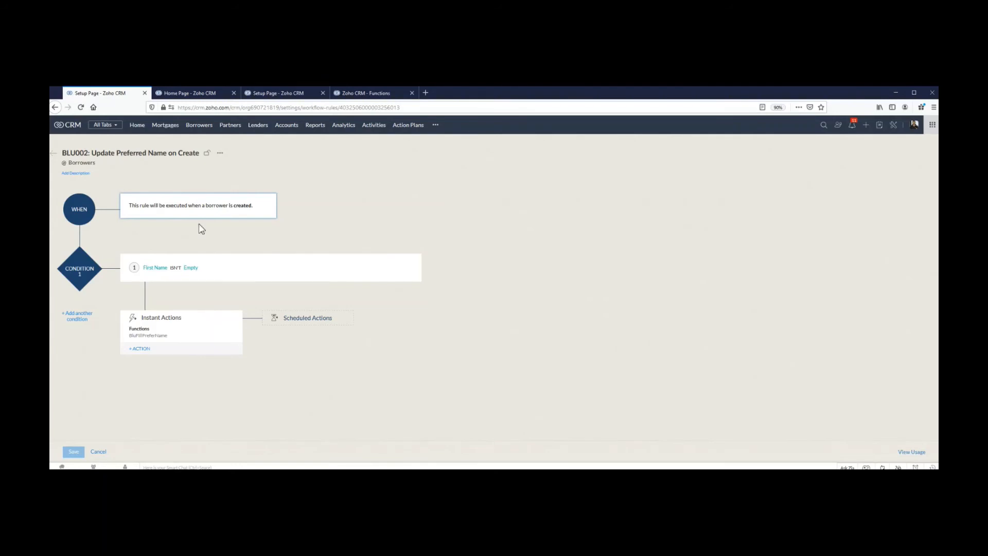
left_click_drag(179, 206, 208, 207)
left_click_drag(154, 268, 250, 268)
left_click(398, 372)
Try creating a field update action for Preferred Name with a placeholder text value, and cancel it
left_click(142, 350)
left_click(146, 370)
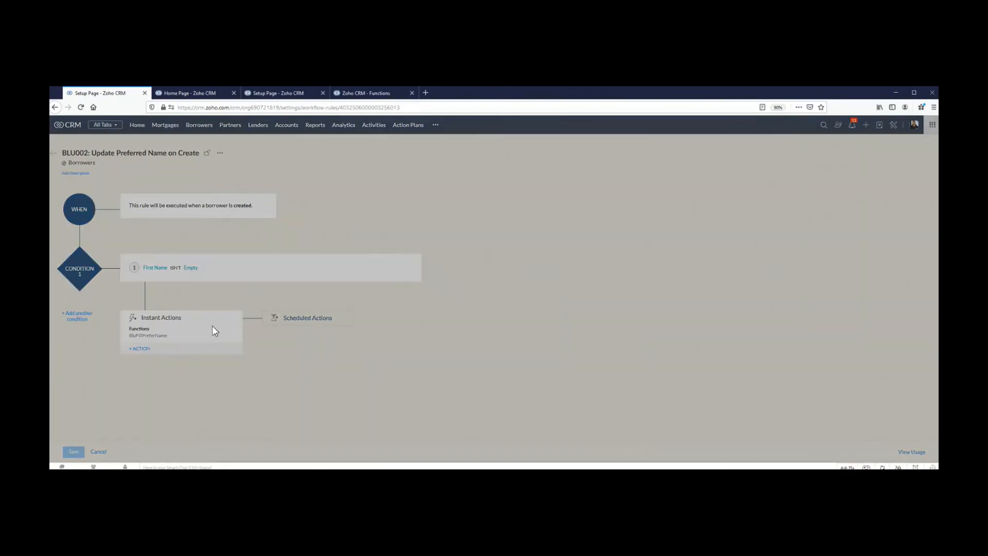
left_click(628, 155)
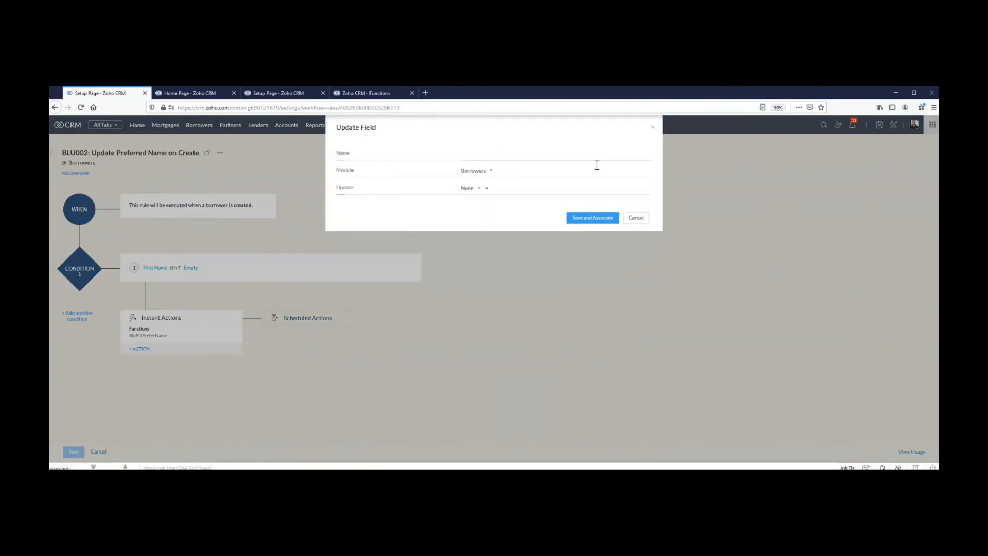
left_click(476, 191)
type("prefe")
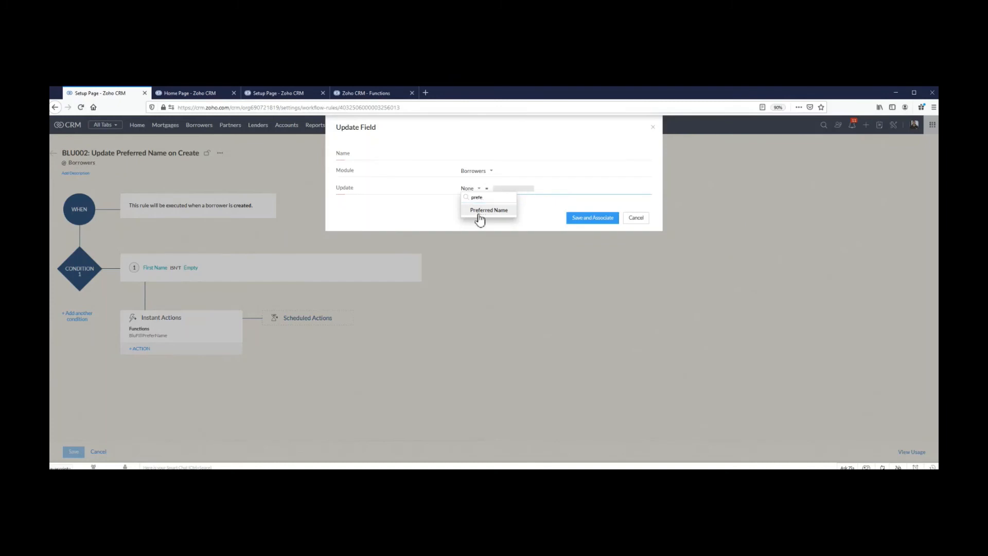
left_click(479, 211)
left_click(513, 191)
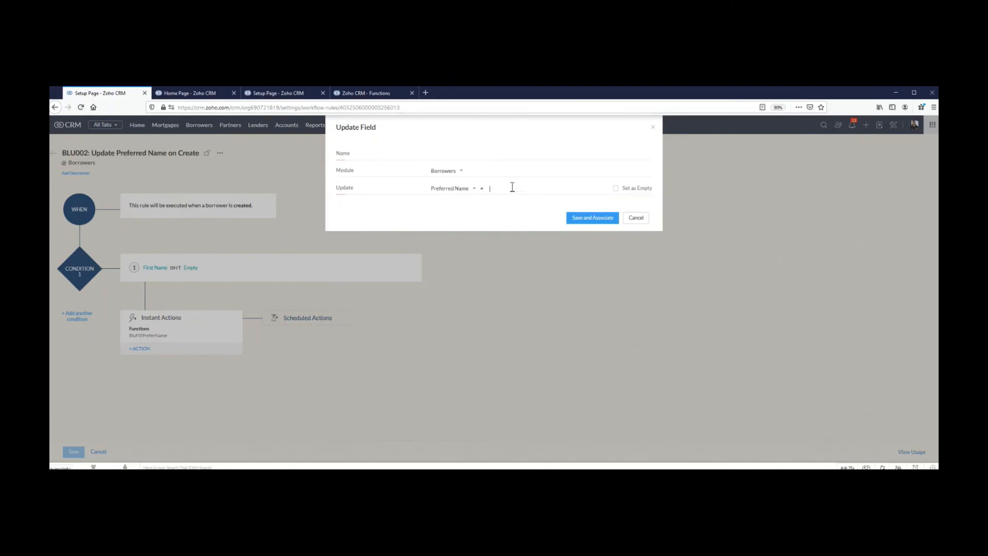
type("fesfd")
key("BackSpace")
key("BackSpace")
key("BackSpace")
key("BackSpace")
key("BackSpace")
left_click(637, 219)
left_click(387, 268)
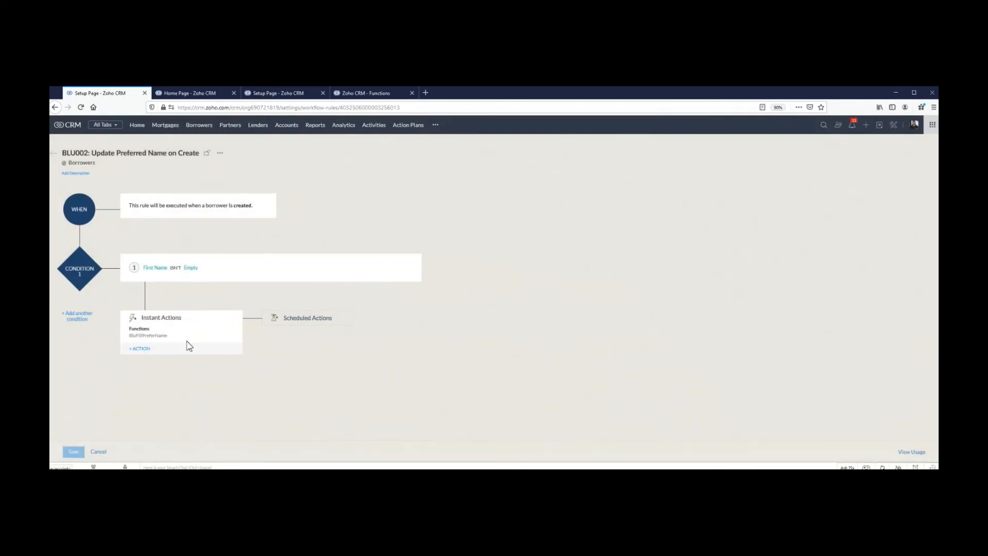
Open the associated BluFillPreferName function for editing and examine its argument mapping for contactID and firstName
left_click(161, 339)
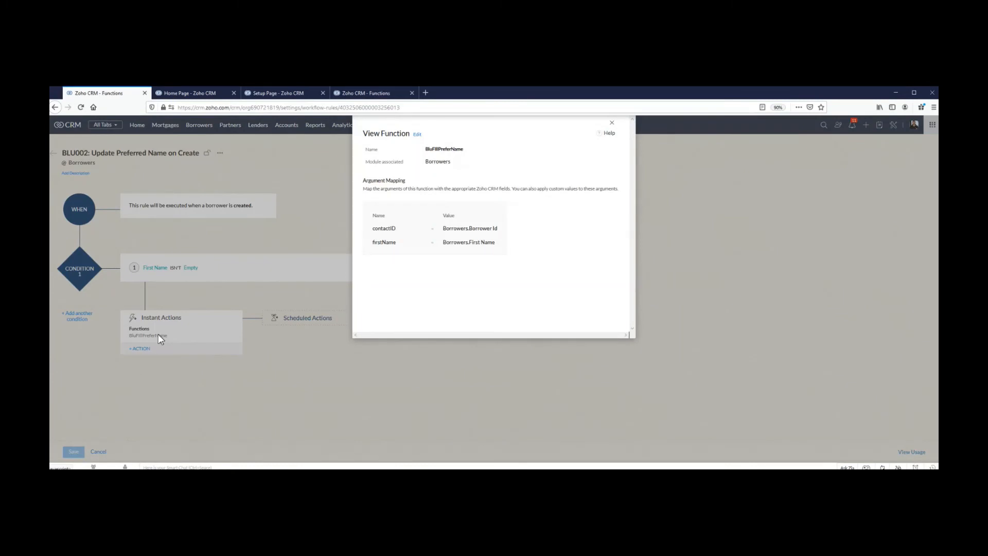
left_click(417, 135)
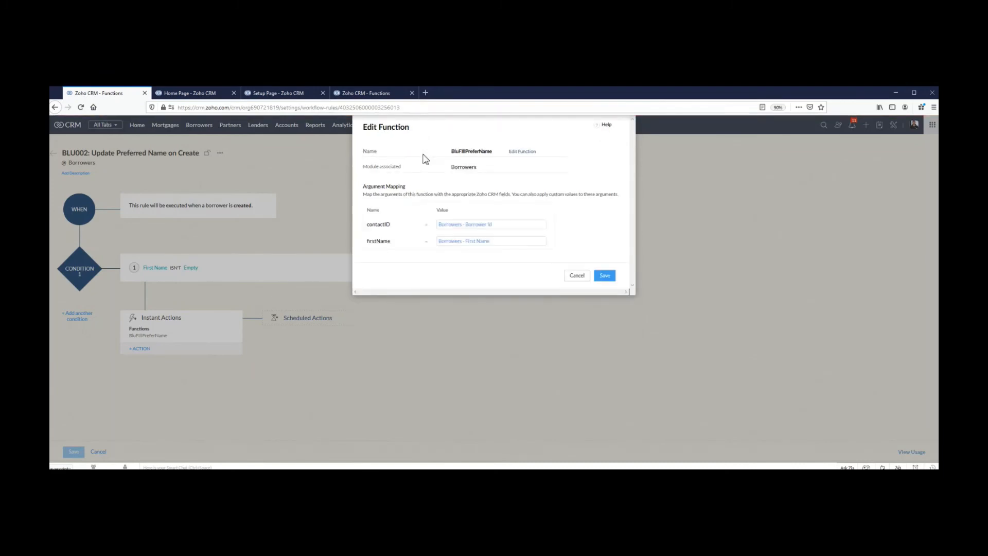
left_click_drag(367, 187, 396, 193)
left_click(397, 193)
left_click_drag(369, 224, 390, 224)
left_click(389, 224)
left_click_drag(395, 224, 385, 247)
left_click(382, 218)
left_click(387, 250)
Open the function's Deluge code and examine the lines that create the map and assign firstName to Preferred_Name
left_click(517, 150)
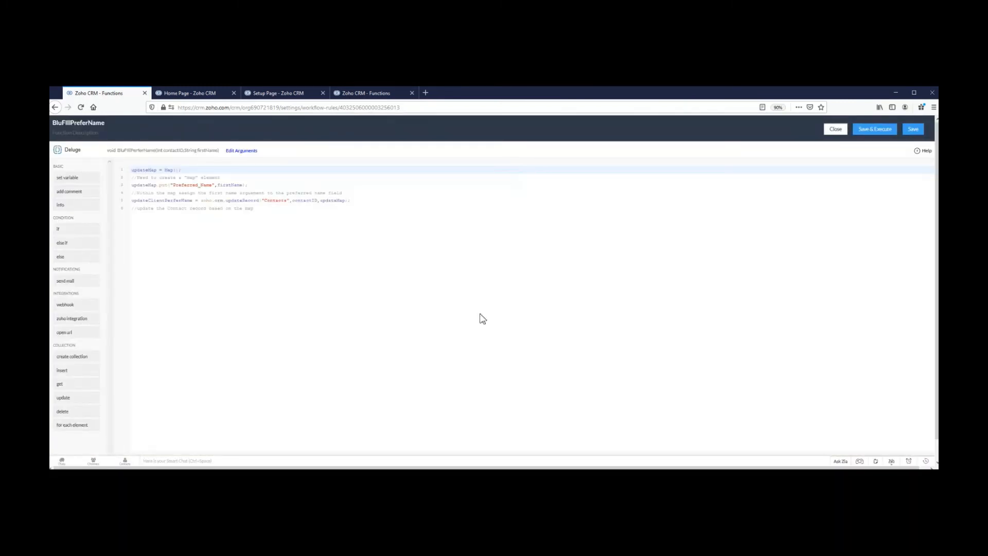
left_click(148, 192)
left_click(254, 278)
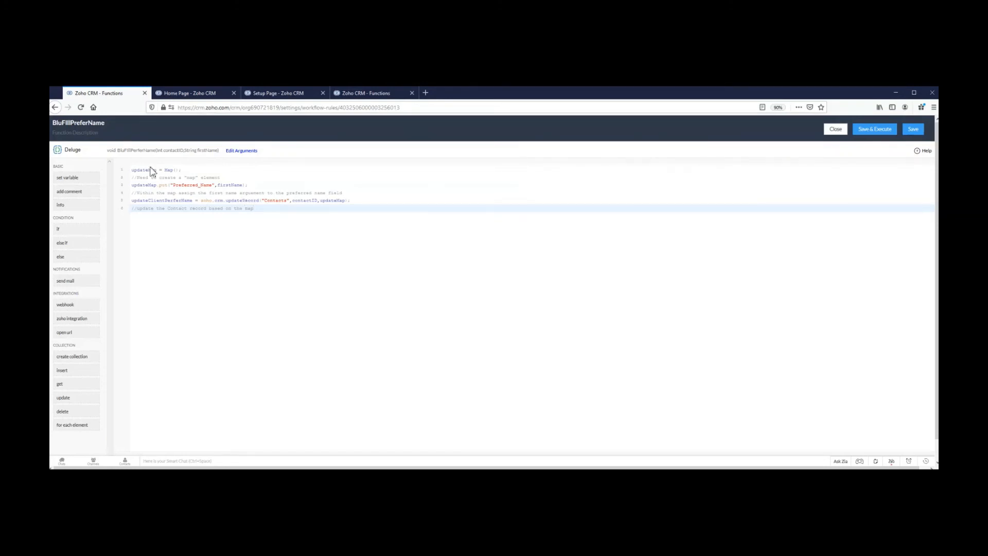
left_click_drag(131, 170, 187, 169)
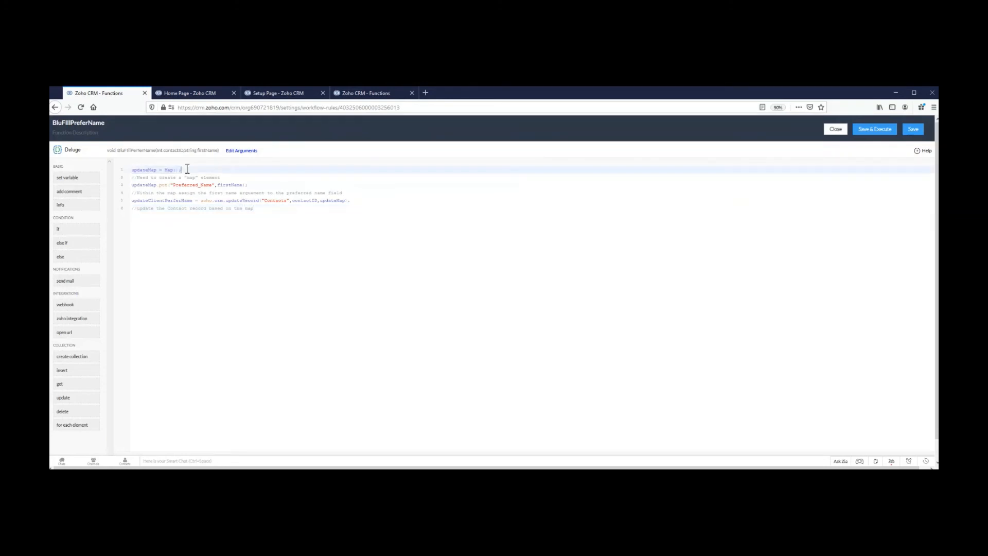
left_click(200, 186)
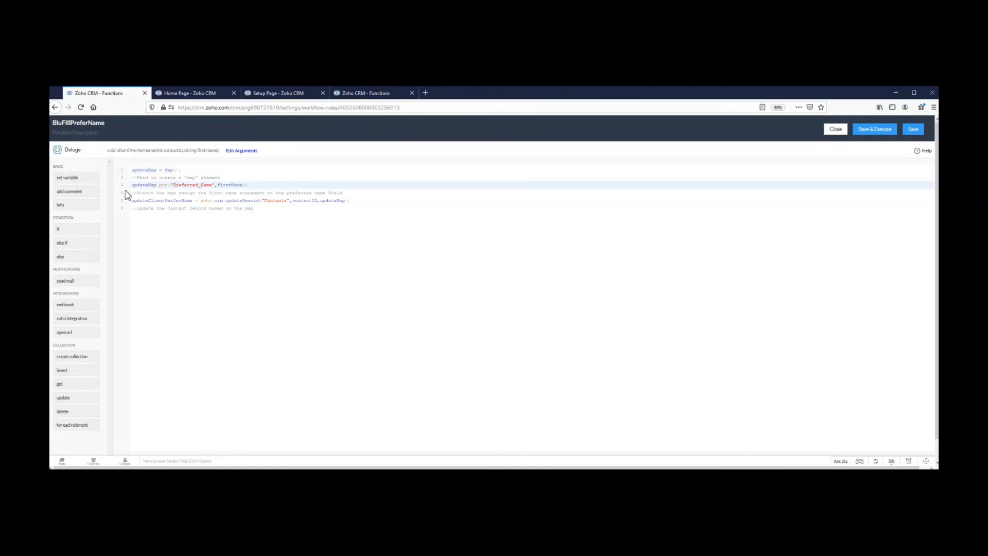
left_click_drag(148, 191, 243, 186)
left_click(151, 186)
left_click(217, 183)
left_click(191, 194)
left_click(201, 187)
left_click(225, 183)
Examine the code line that updates the Contacts record, and leave the function and the rule without saving
left_click_drag(133, 200, 237, 202)
left_click(221, 201)
left_click(204, 199)
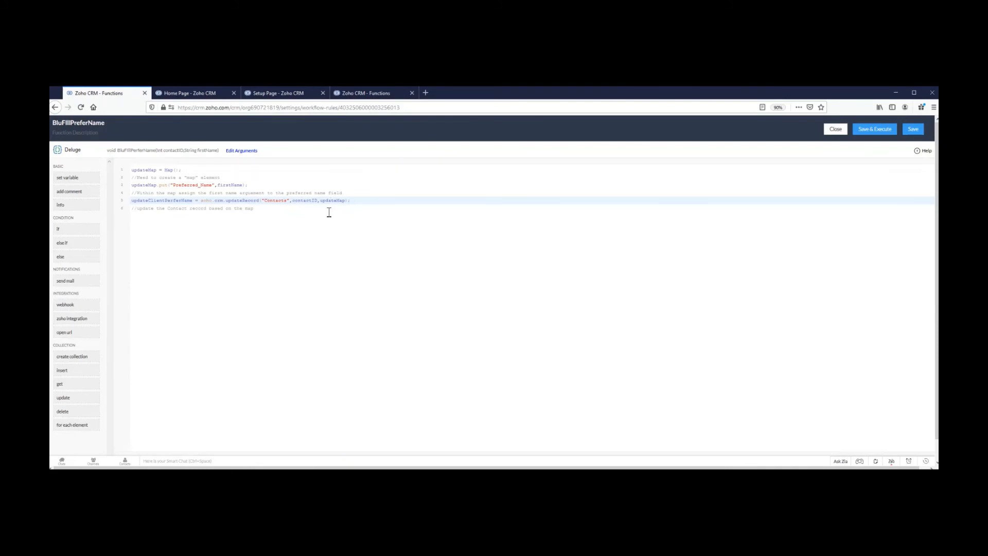
left_click(831, 130)
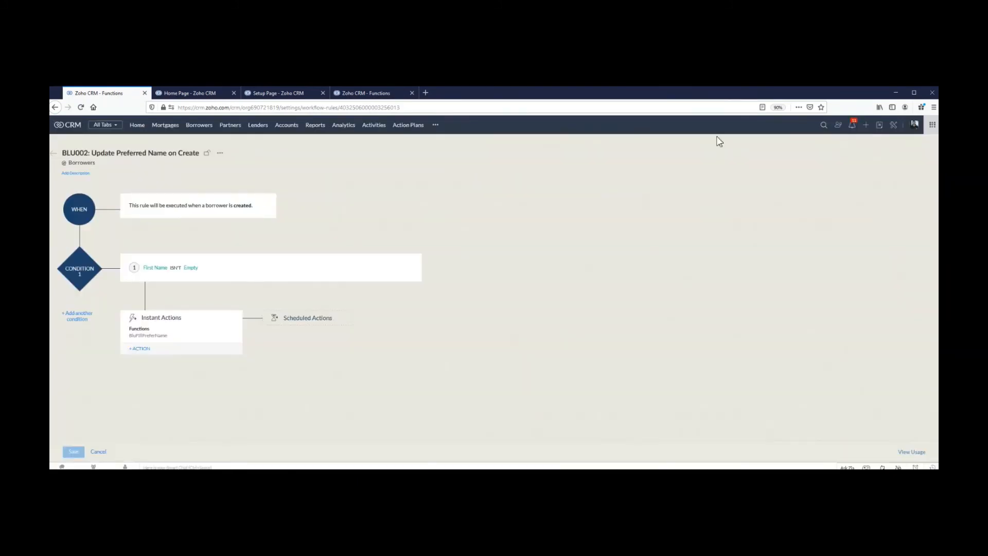
left_click(99, 451)
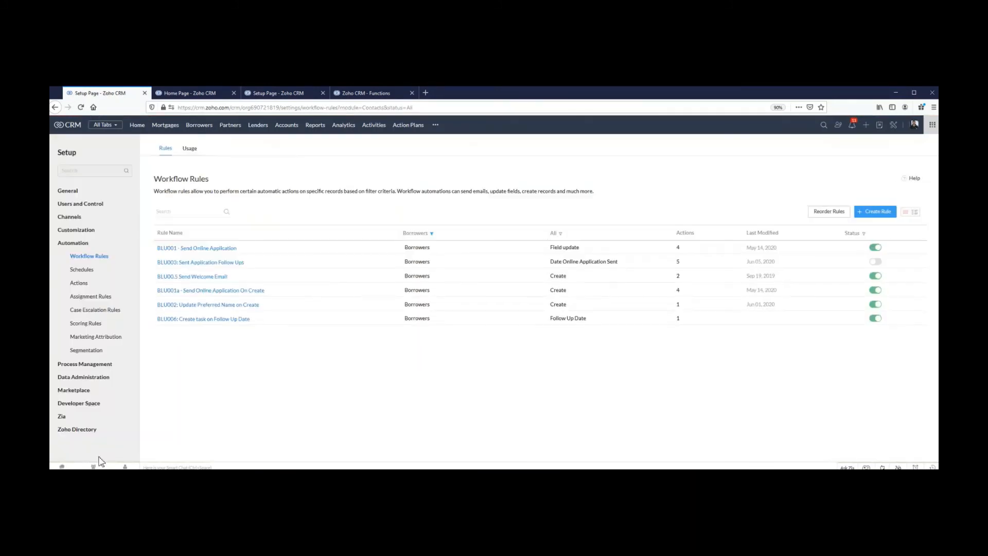